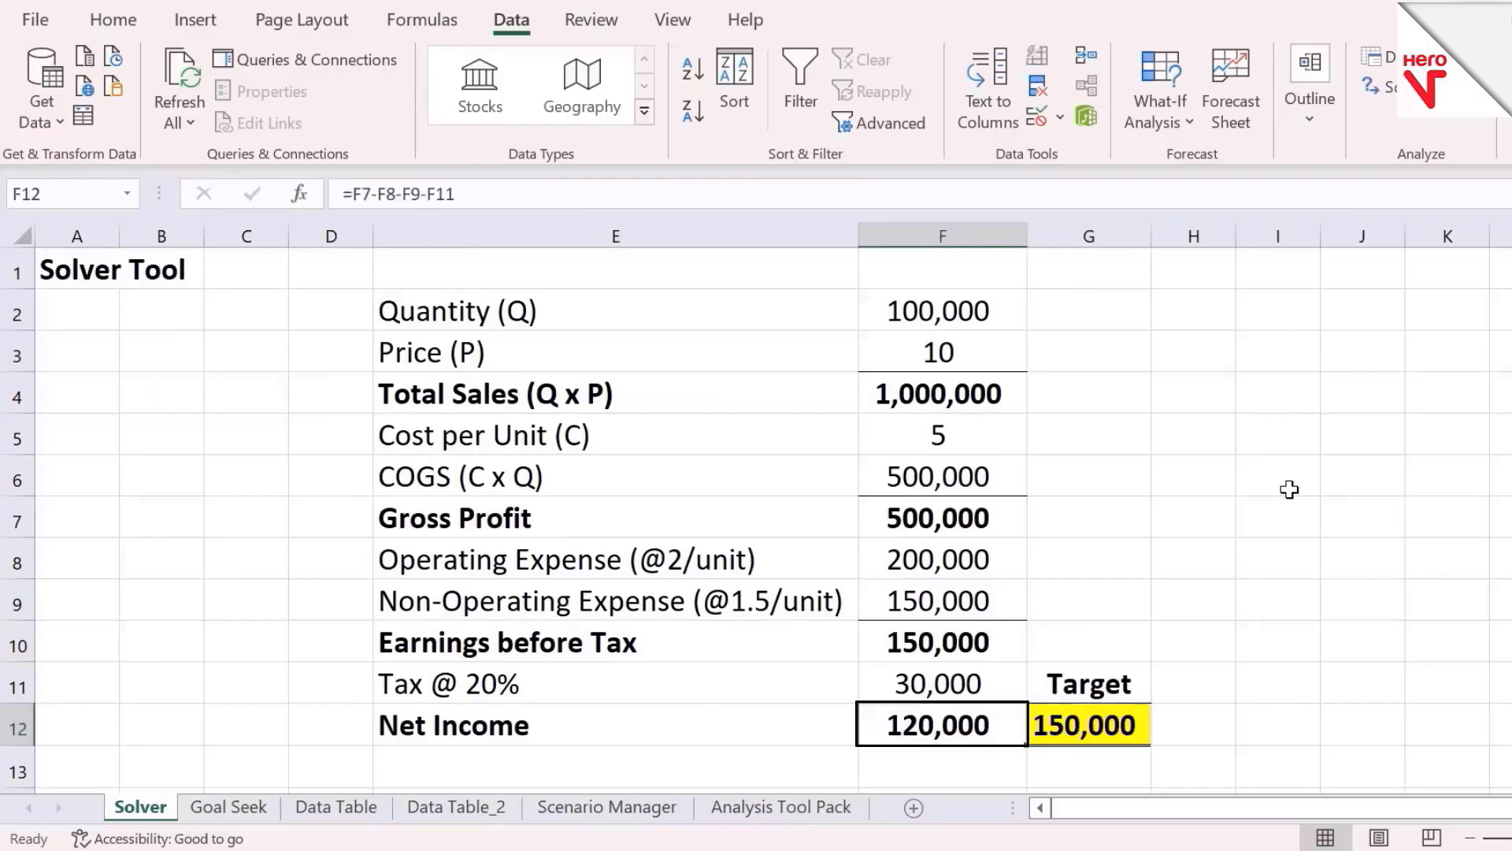
Show the price in cell F3 with four decimal places
key(Right)
key(Up)
key(Down)
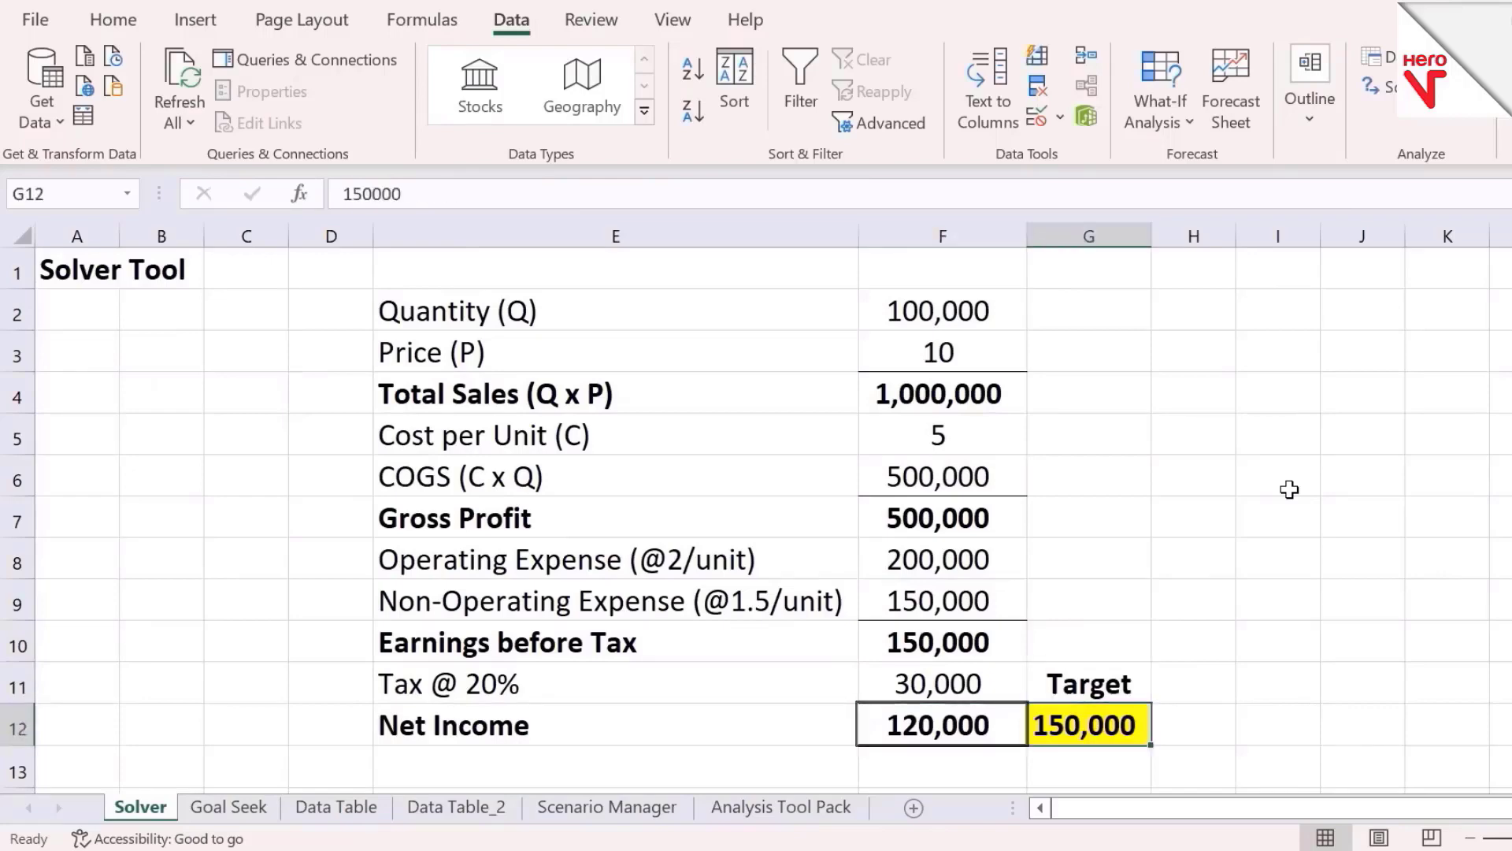
key(Left)
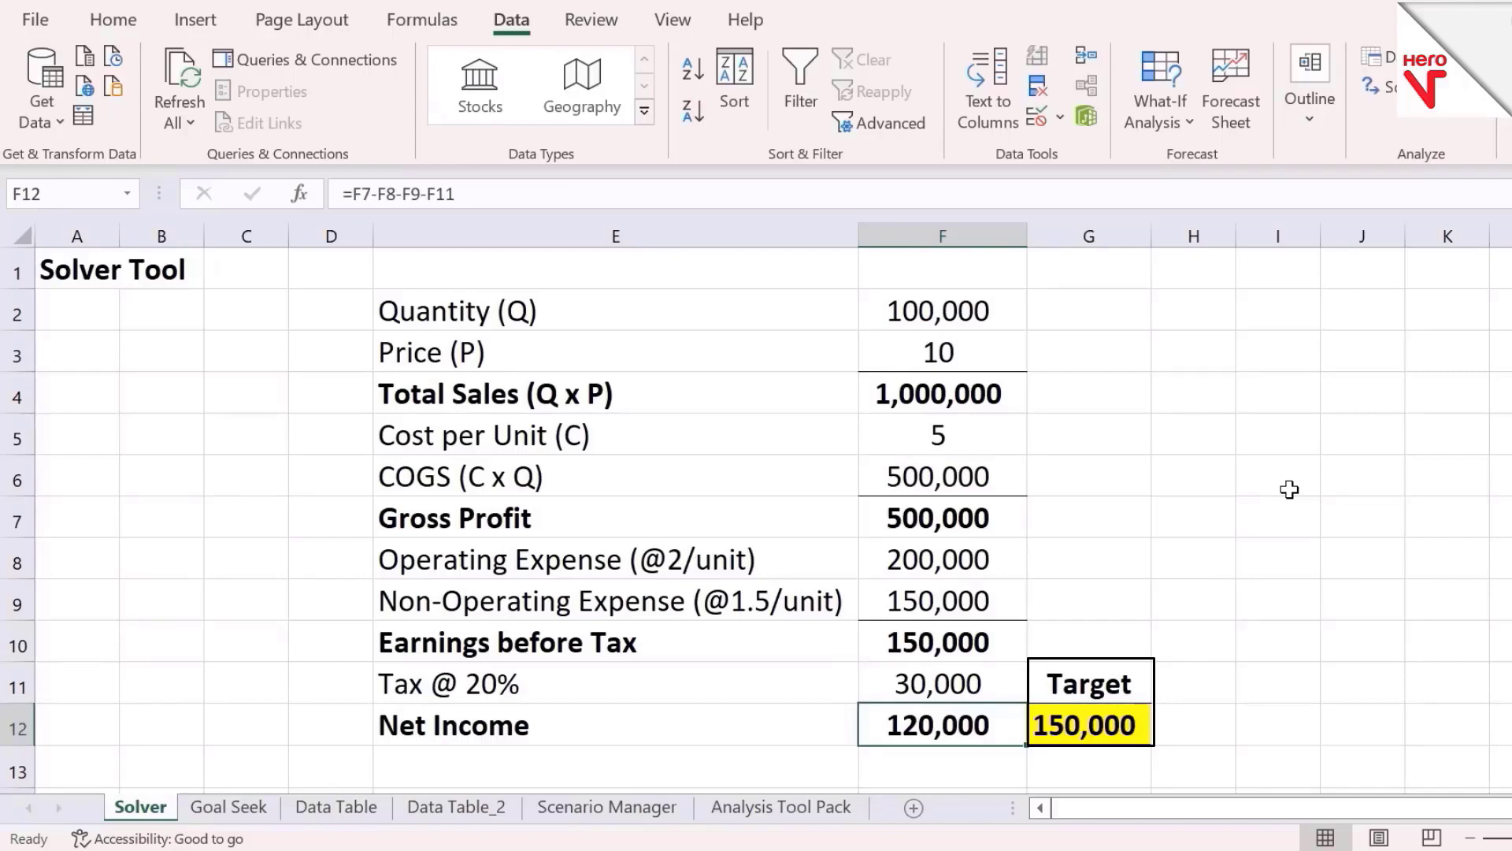
key(Up)
key(Up)
key(Up)
key(Up)
key(Up)
key(Up)
key(Up)
key(Up)
key(Up)
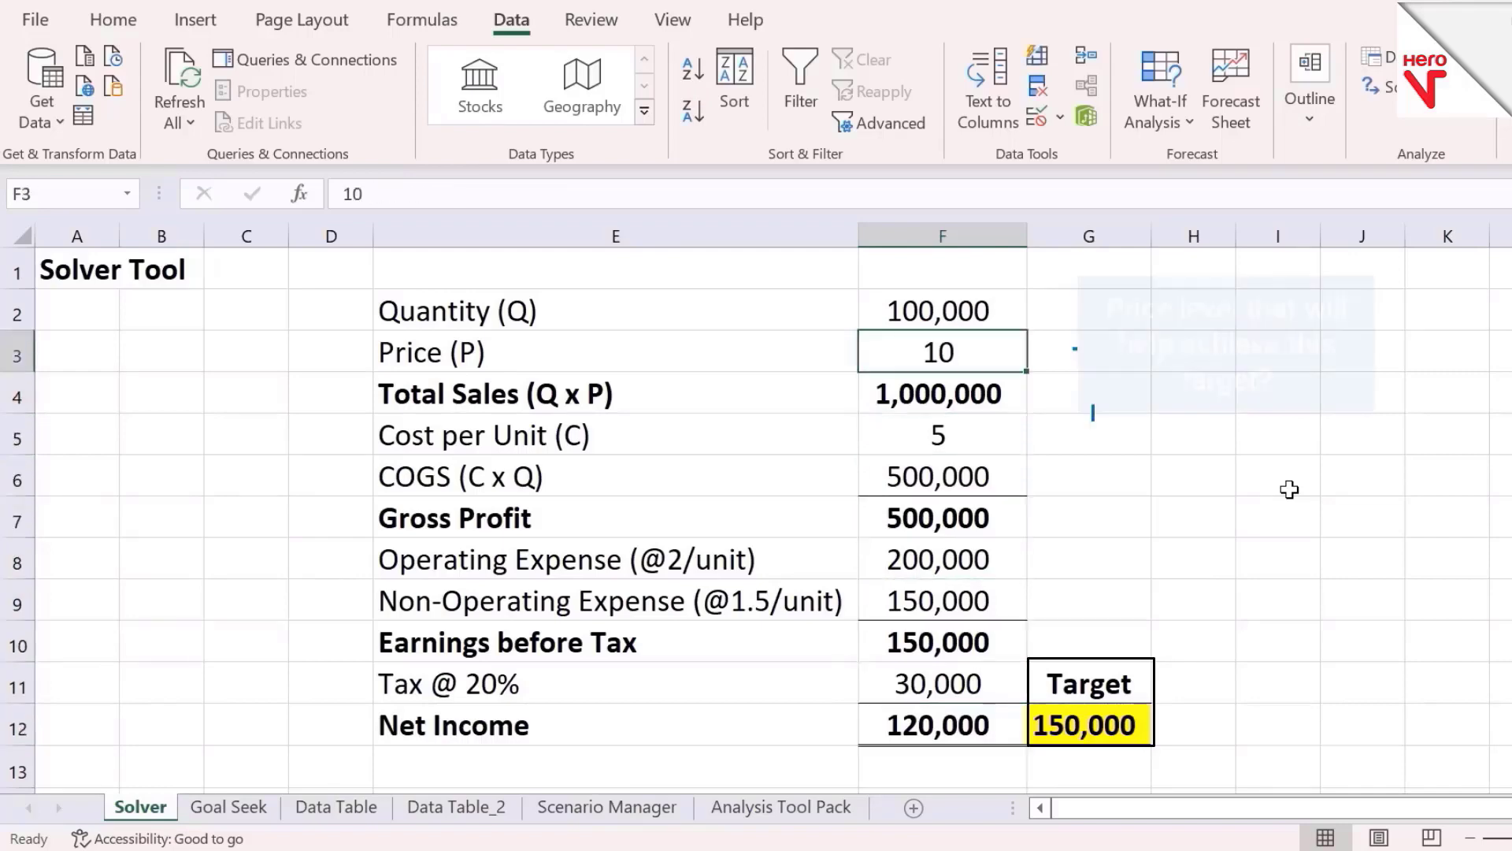
click(116, 19)
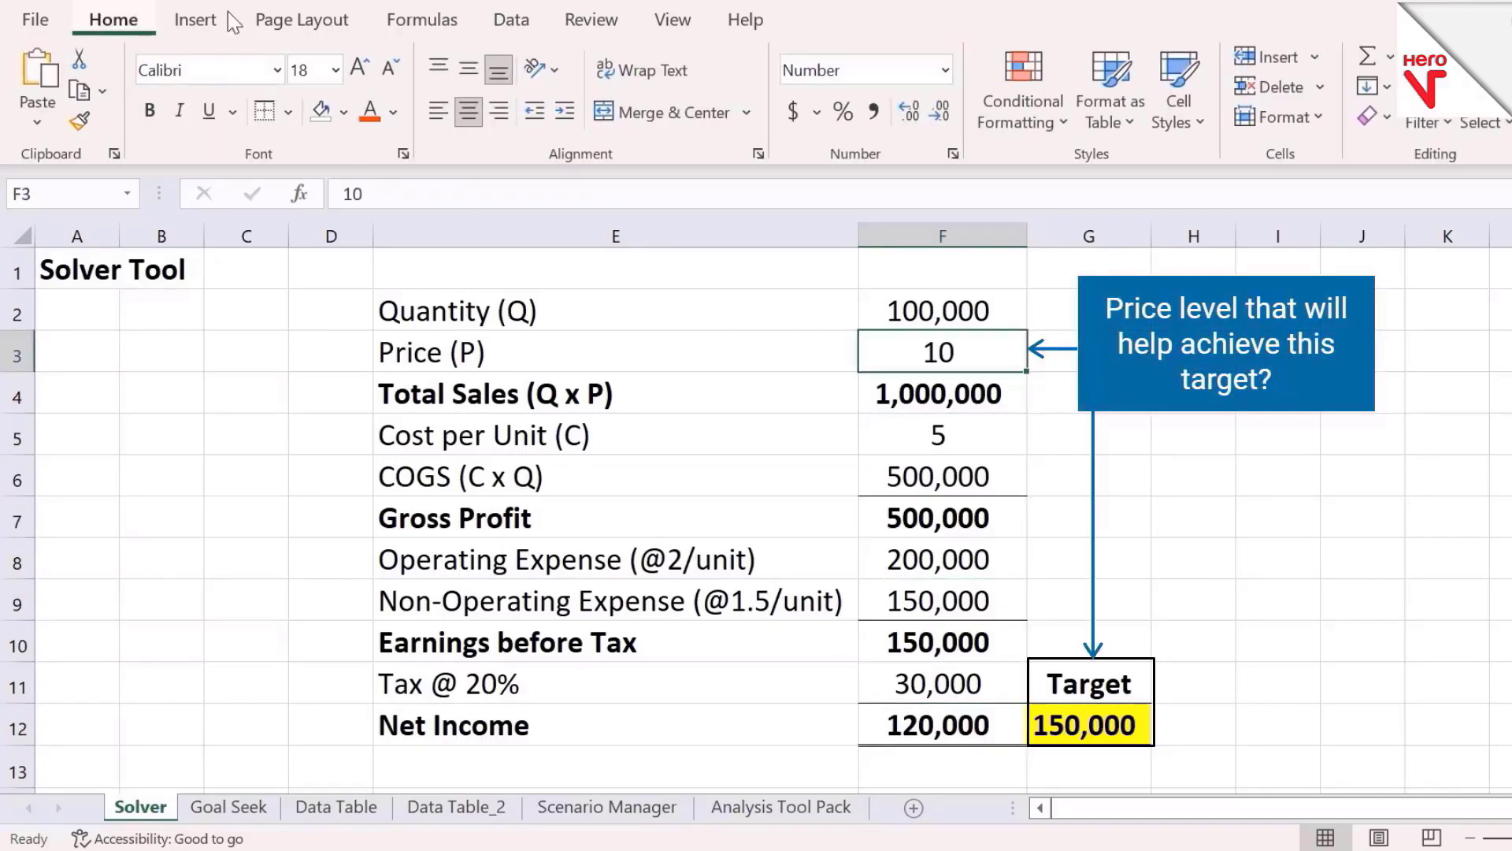
click(910, 112)
click(910, 112)
click(910, 113)
click(909, 114)
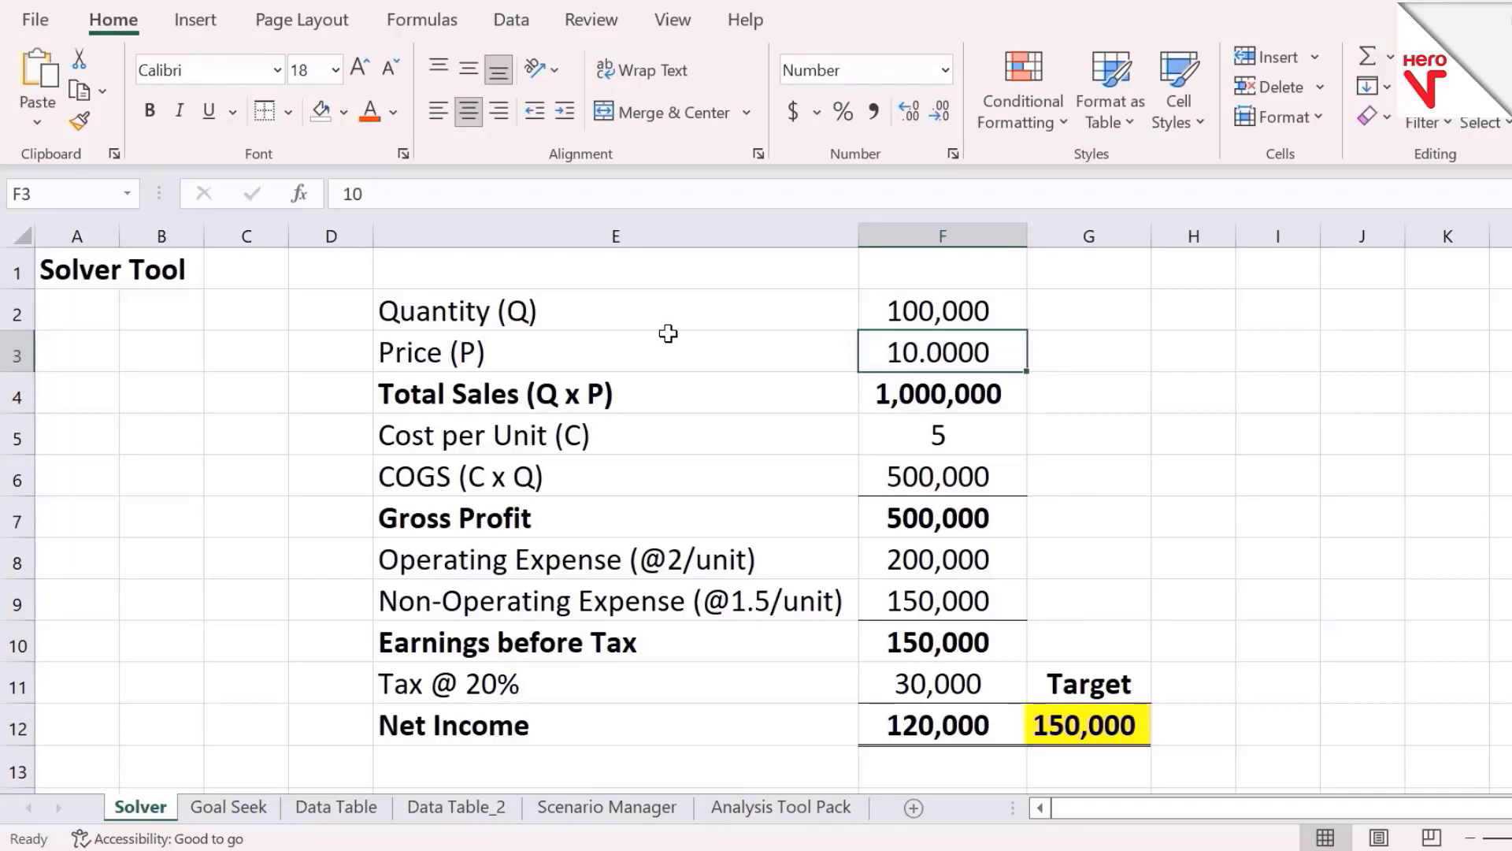
Open Solver and set the objective cell to F12, the Net Income
click(514, 22)
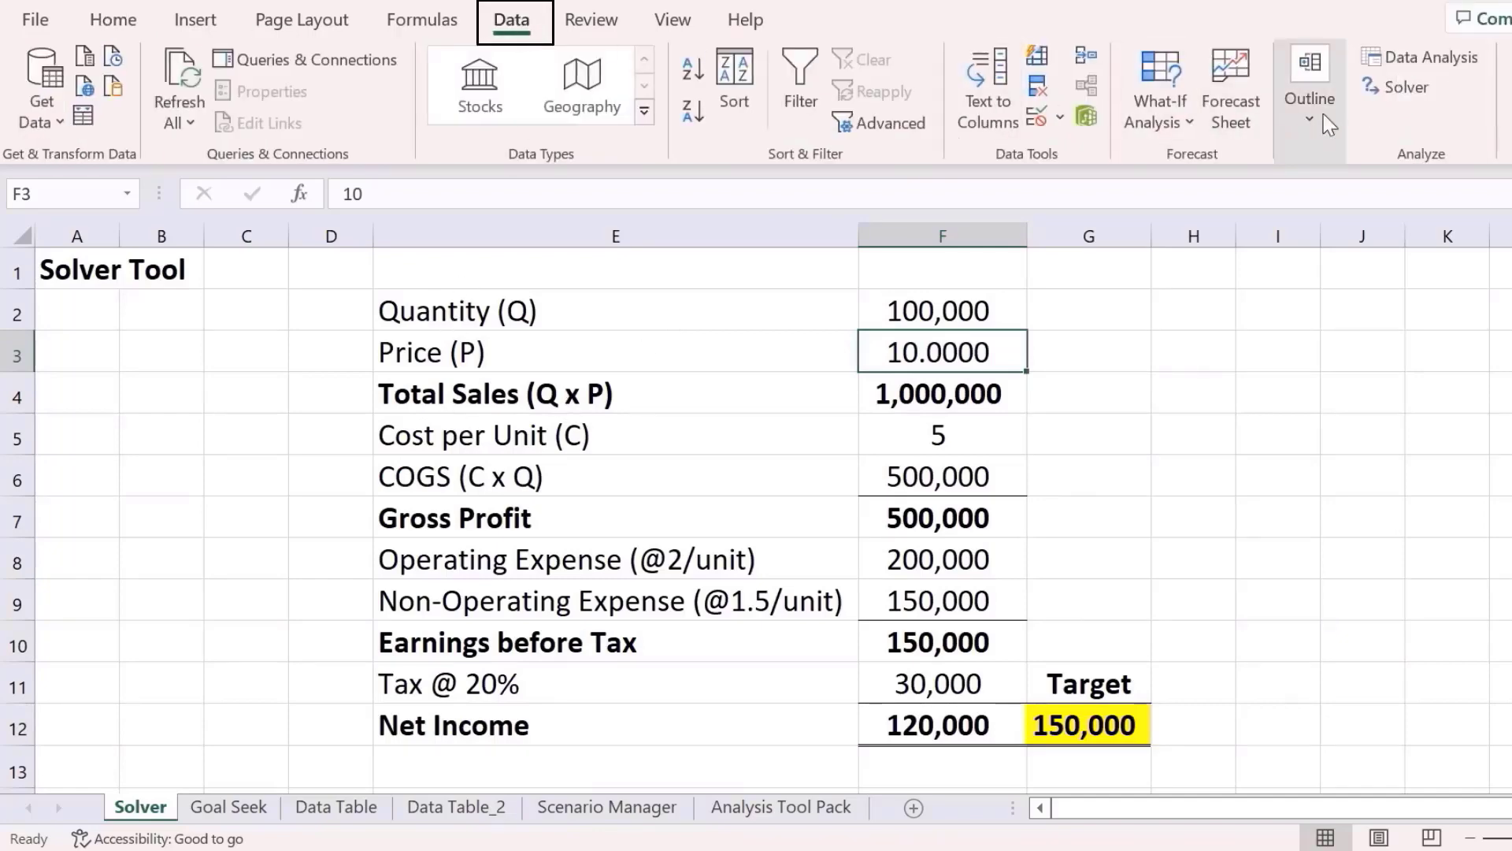
click(1396, 87)
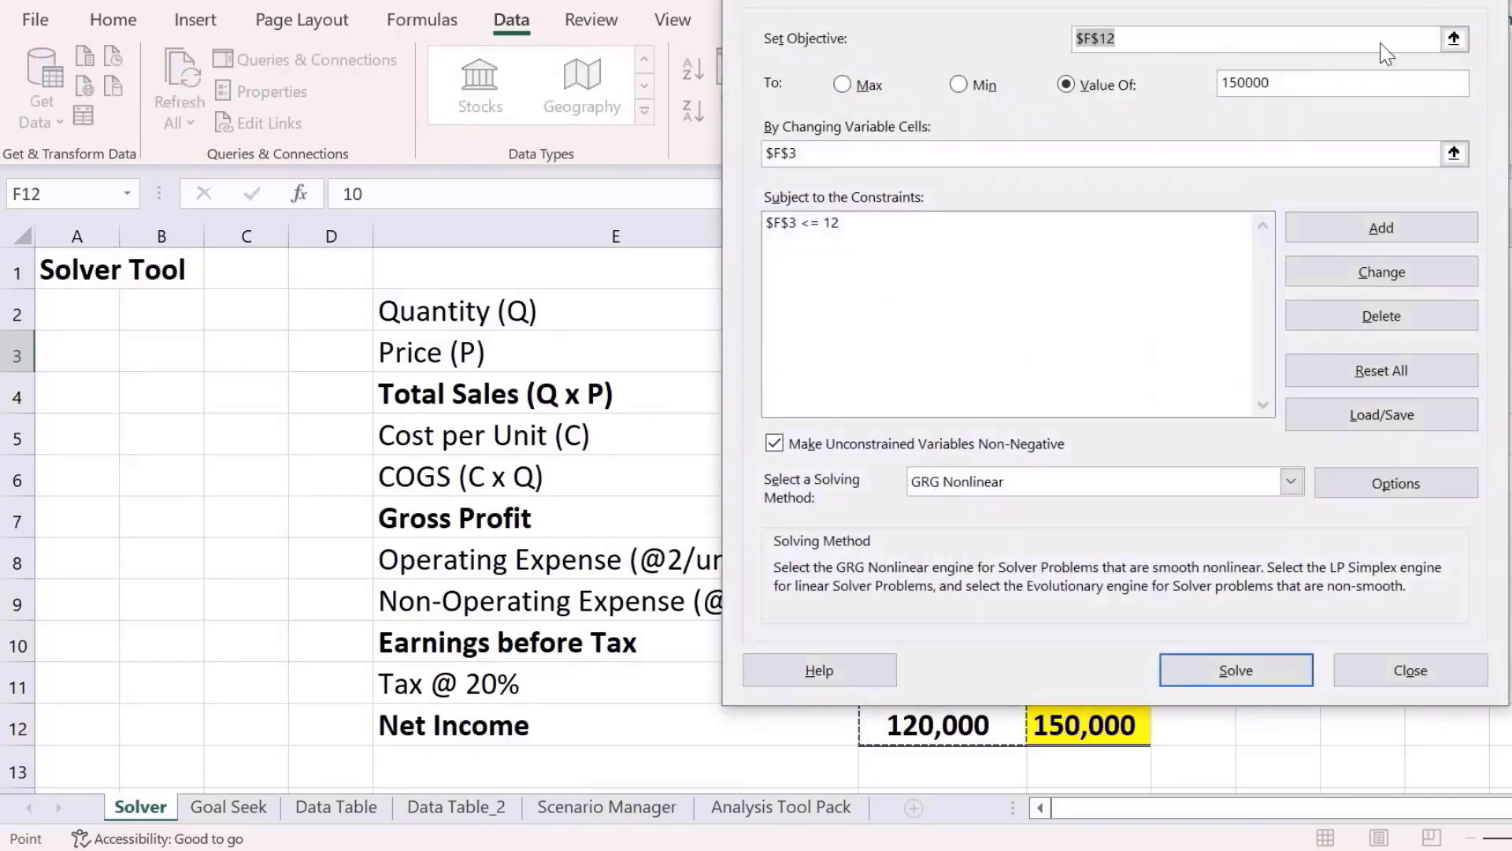
drag(1336, 0, 1103, 36)
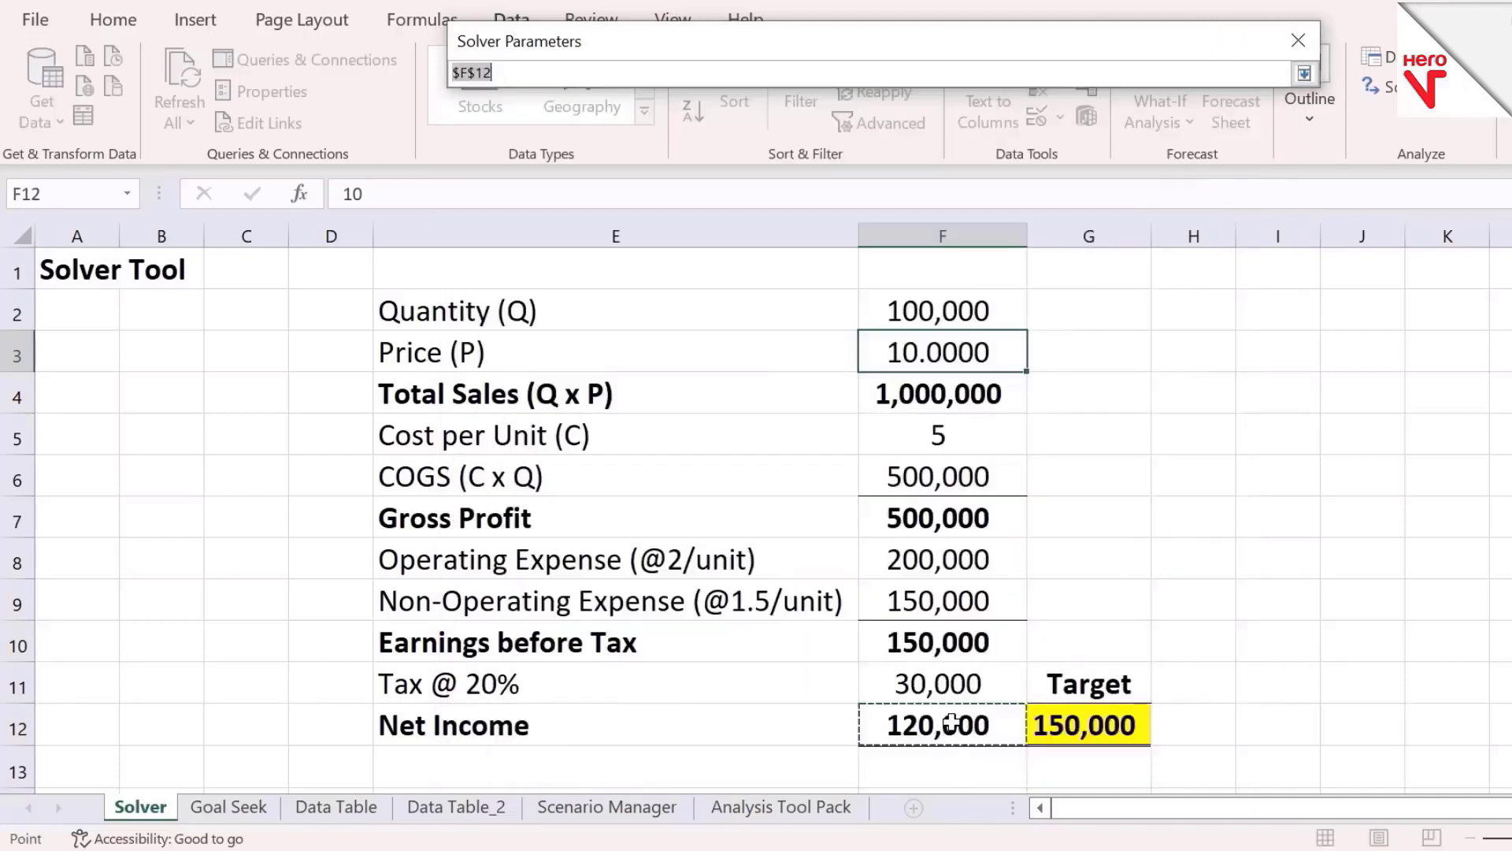
click(951, 723)
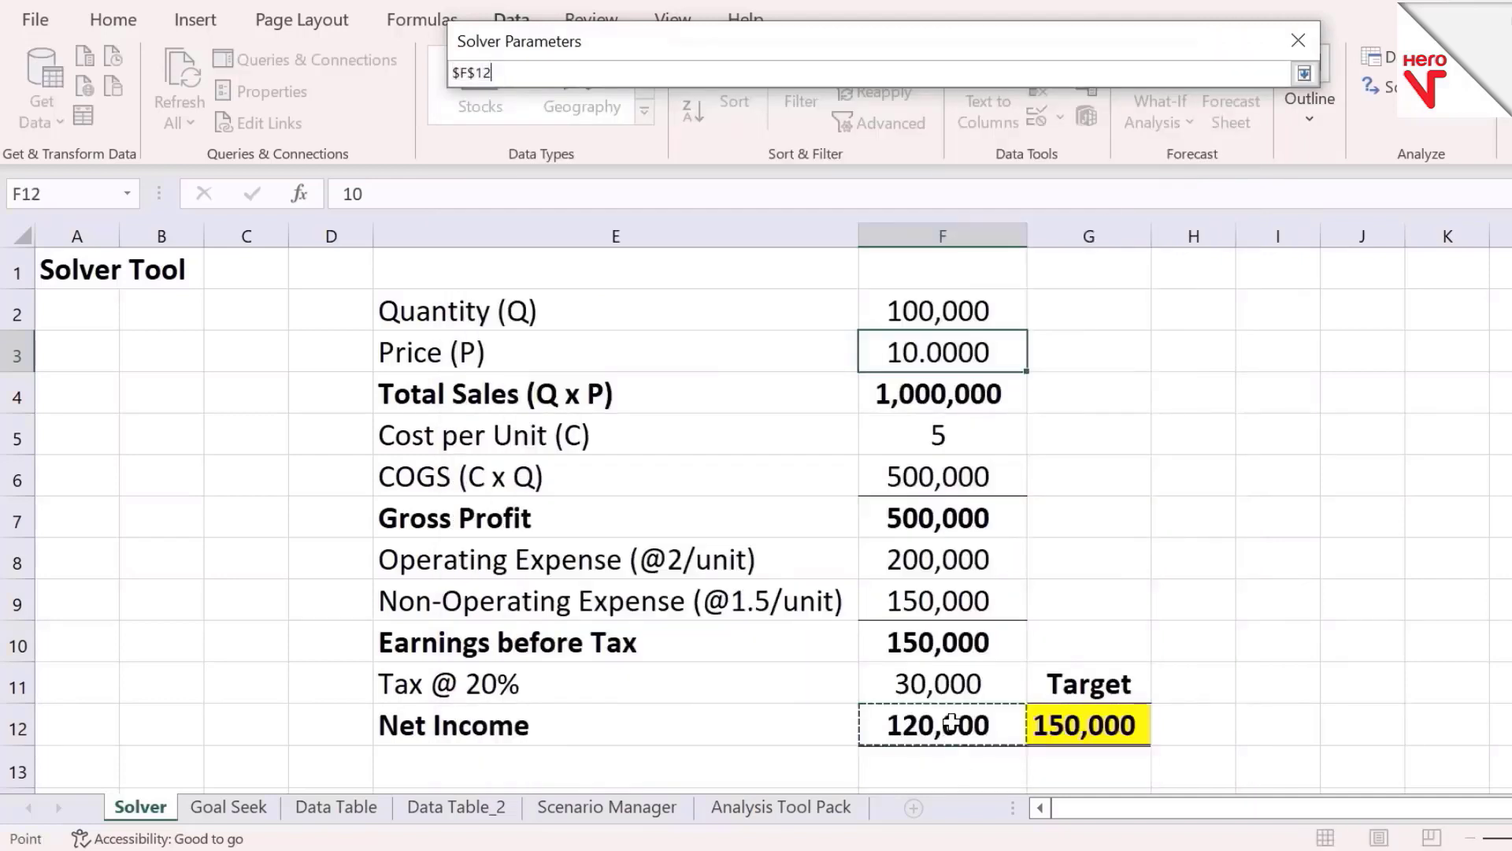
click(1305, 74)
Set the objective's target value to 150000 and the changing variable cell to F3, the Price
click(994, 152)
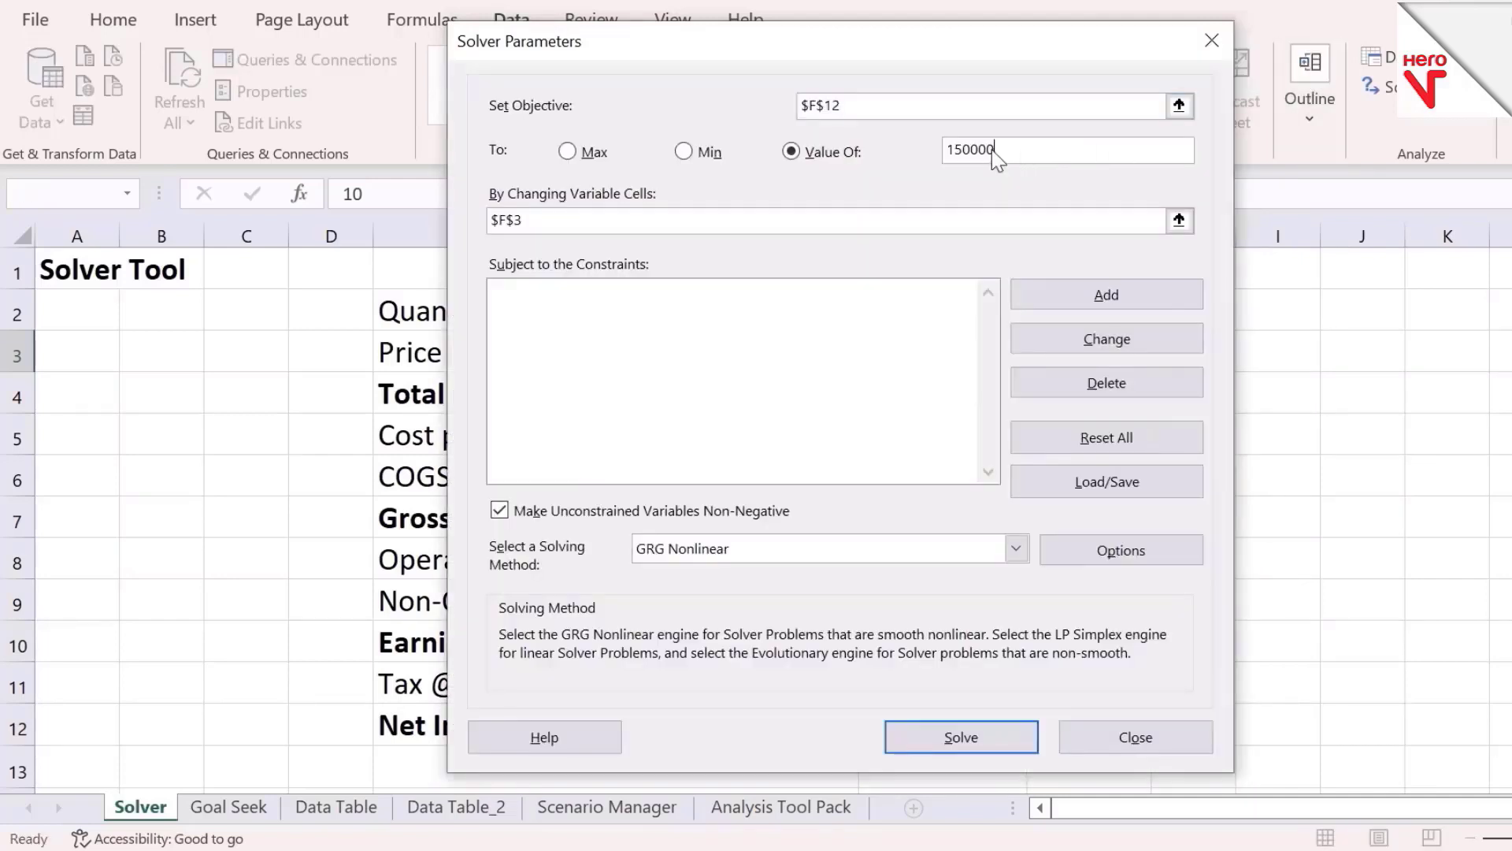
key(BackSpace)
key(BackSpace)
key(BackSpace)
key(BackSpace)
key(BackSpace)
key(BackSpace)
text(150000)
key(Tab)
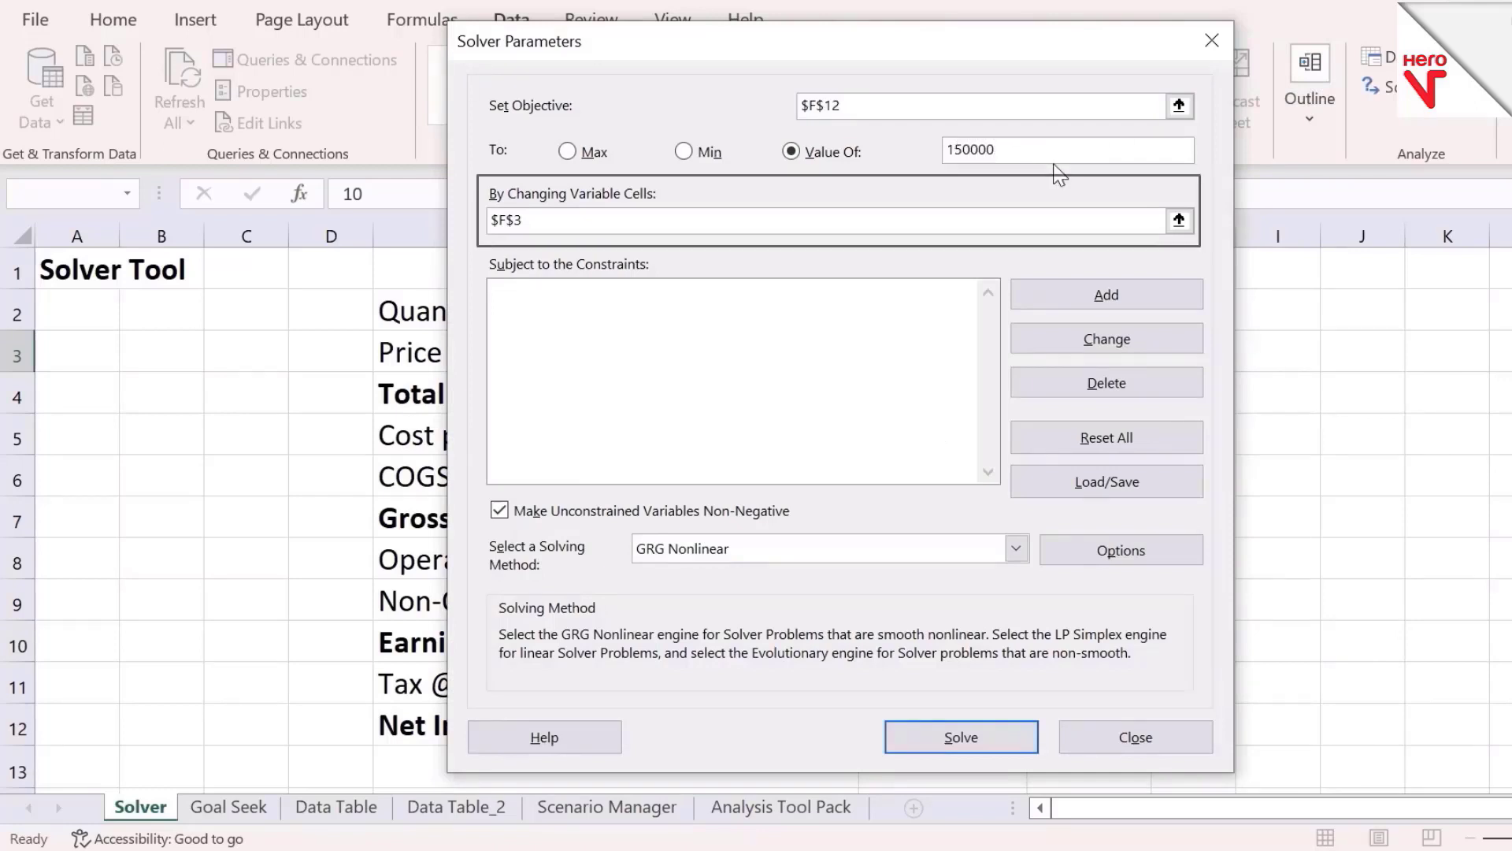
click(1179, 222)
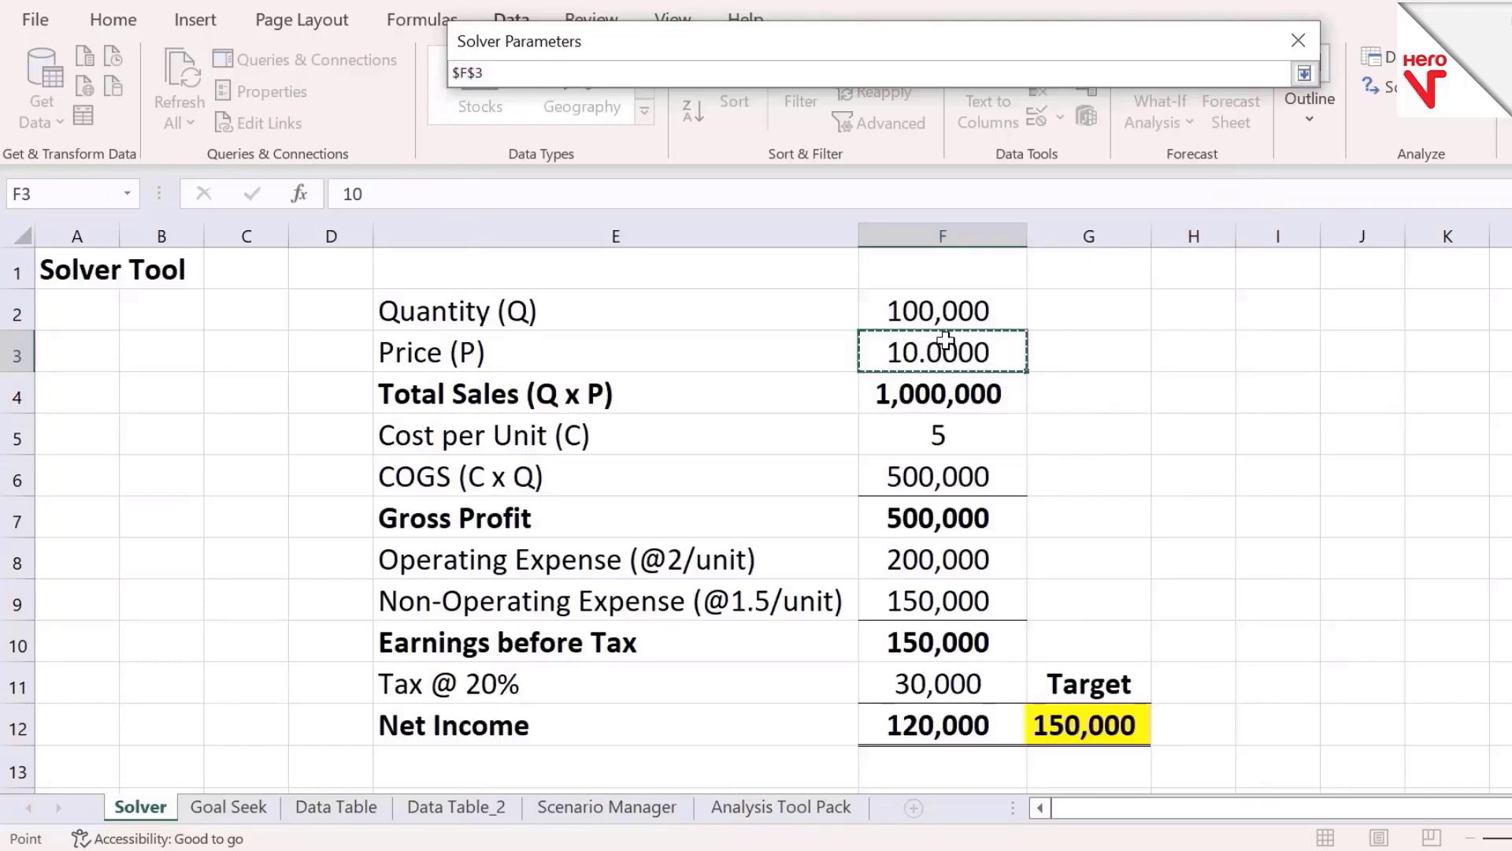
click(1305, 73)
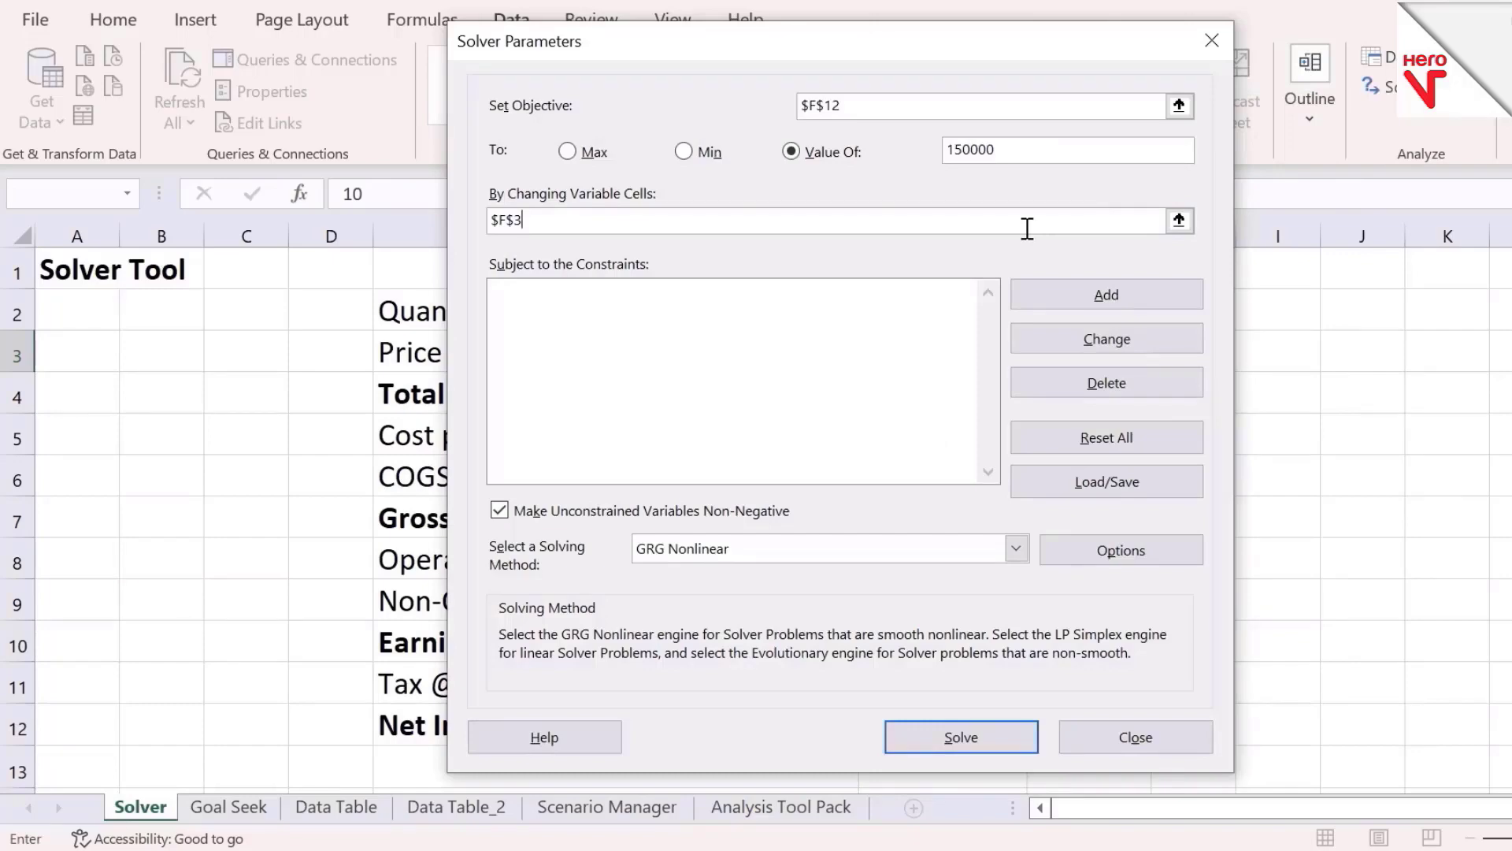
Add a constraint limiting F3 to less than or equal to 12
click(1158, 288)
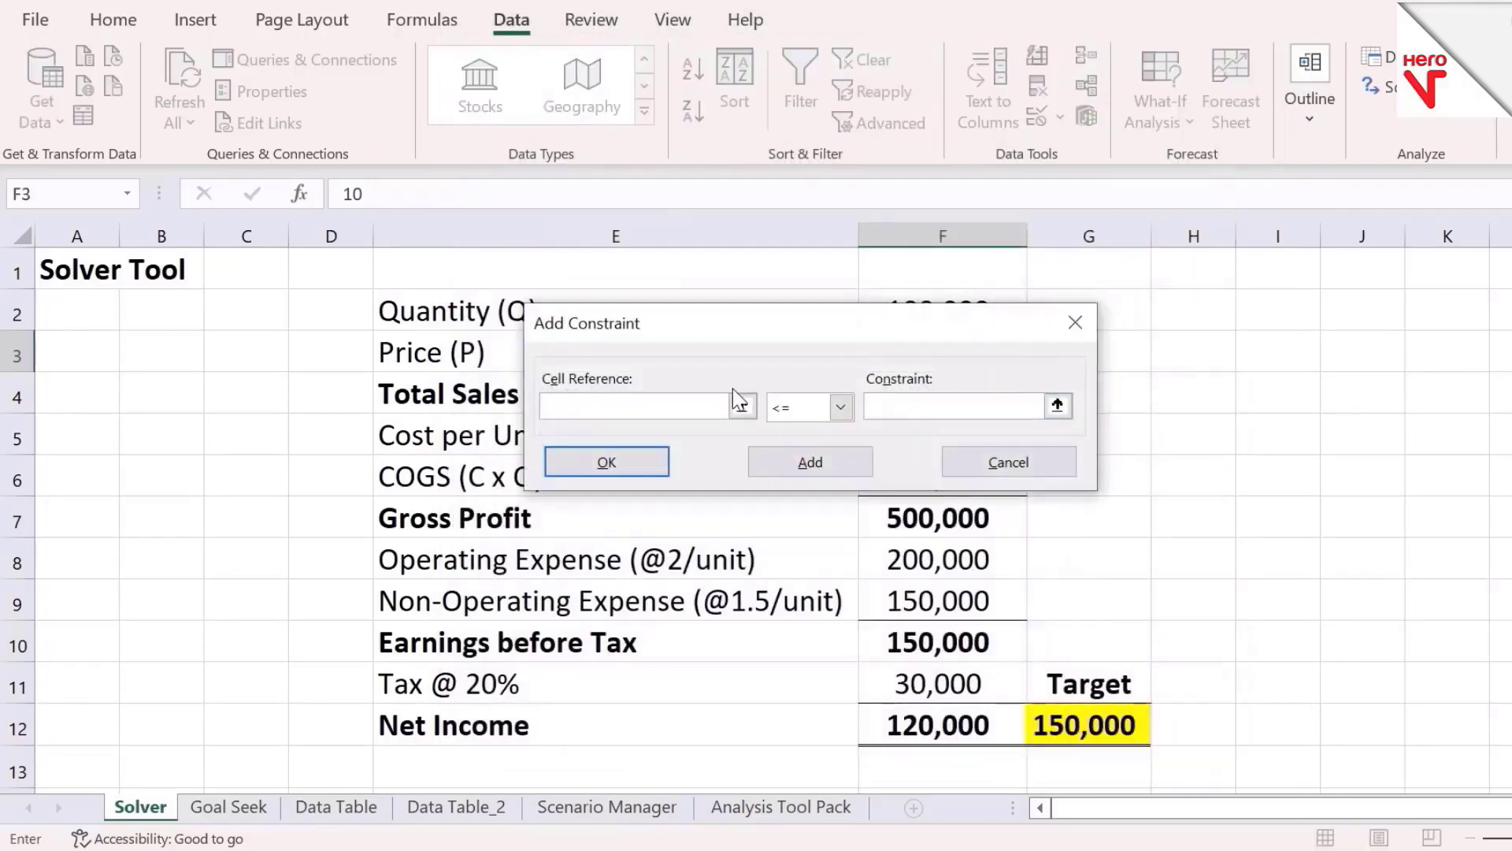
drag(865, 327, 837, 531)
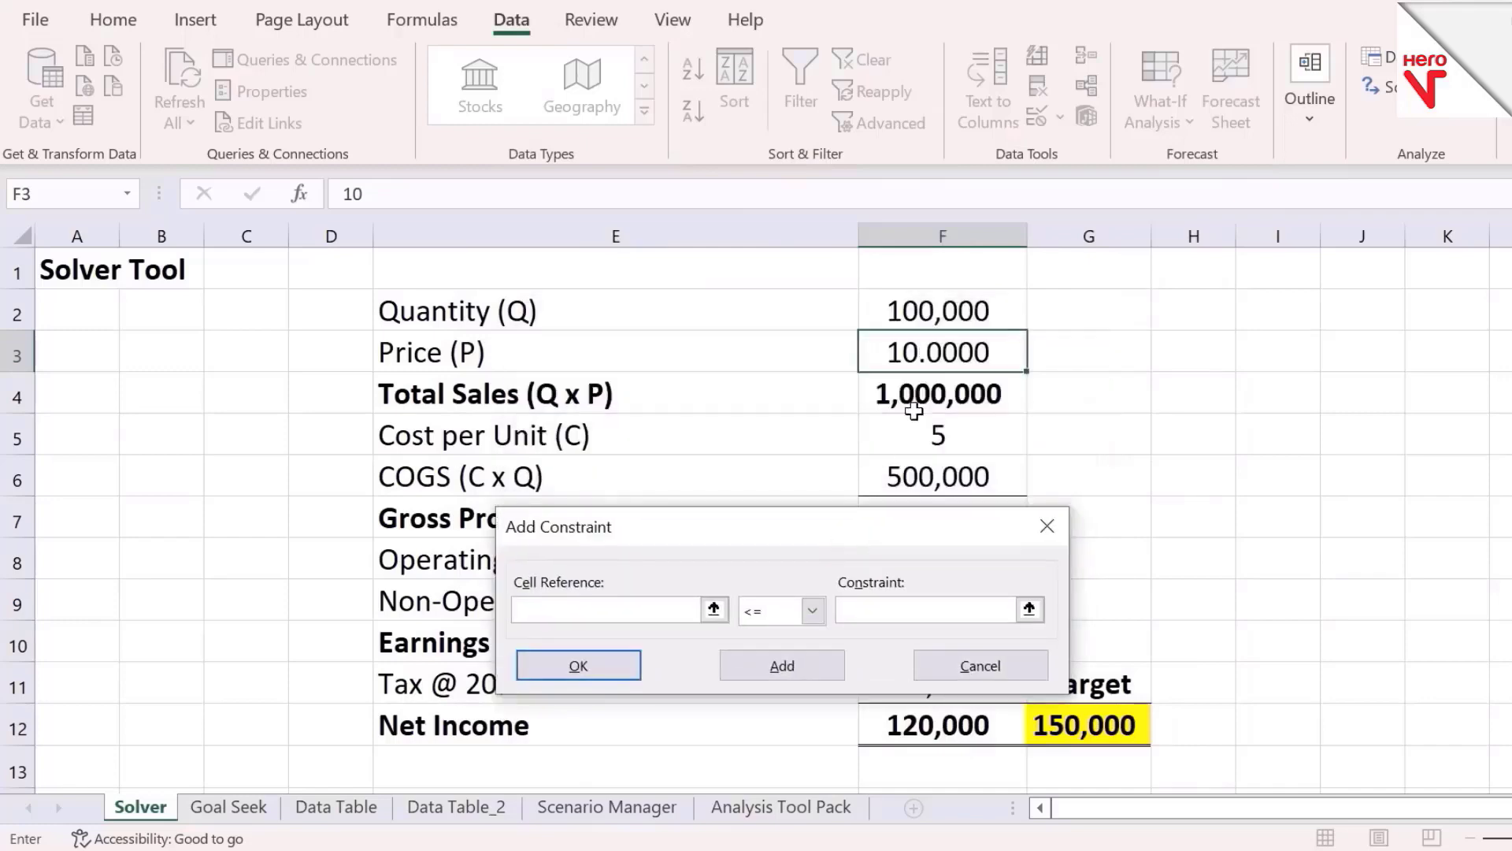
click(950, 362)
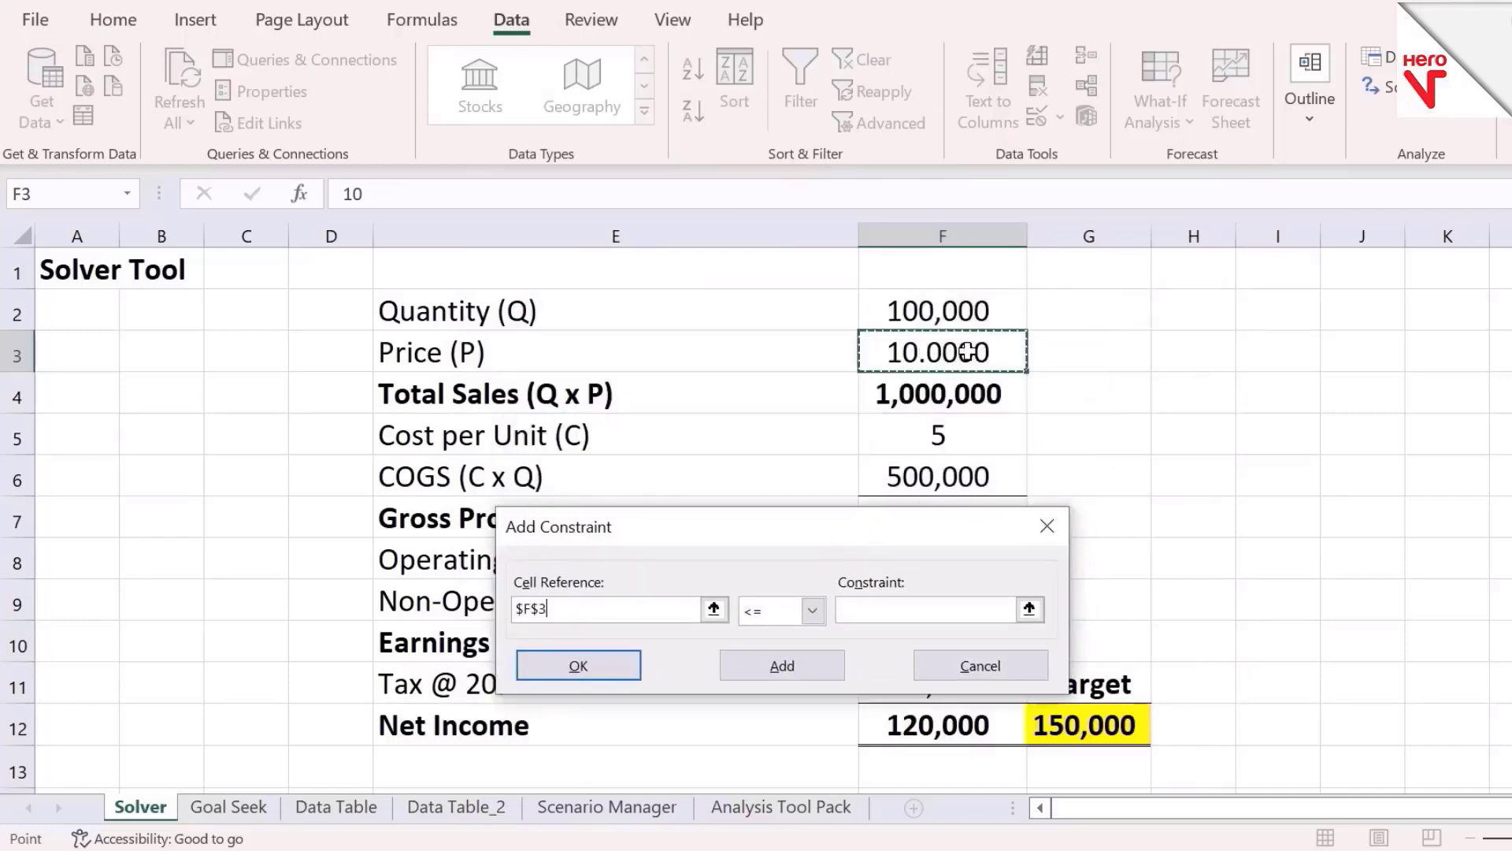
click(941, 618)
text(12)
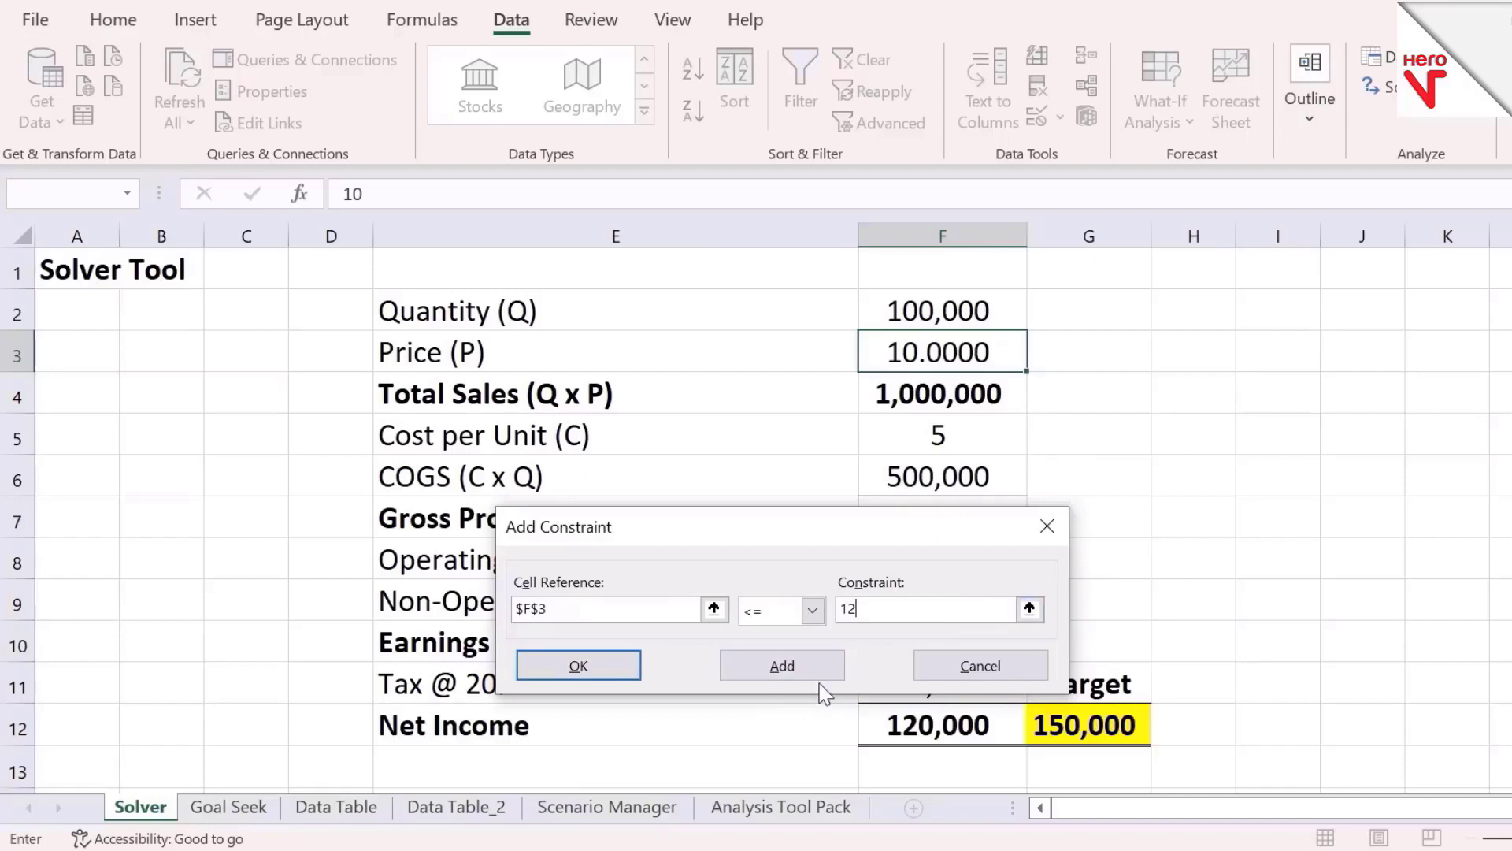
click(620, 657)
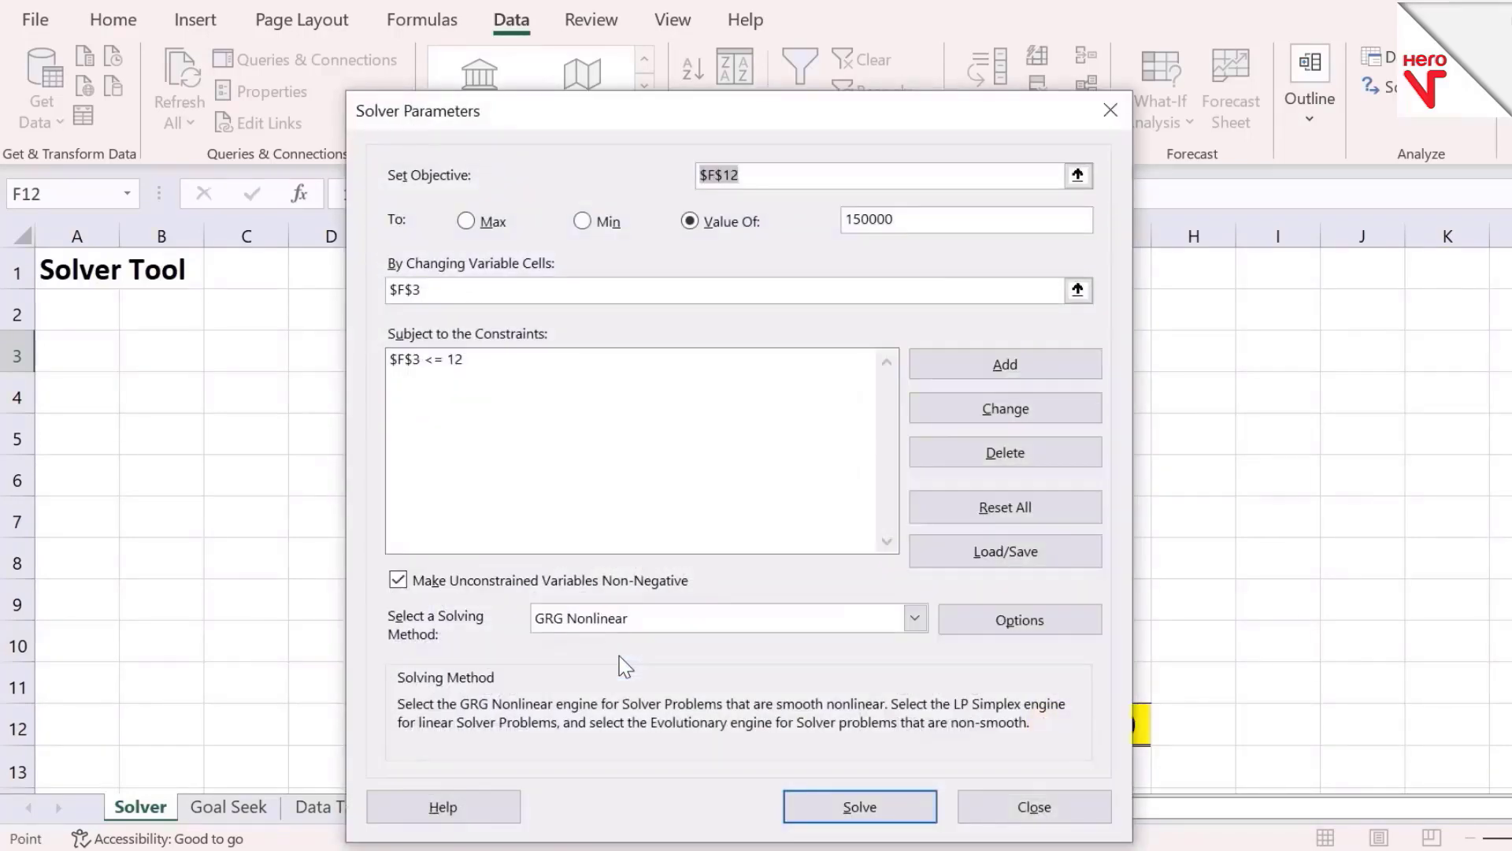
Run Solver and keep the Solver solution
click(860, 802)
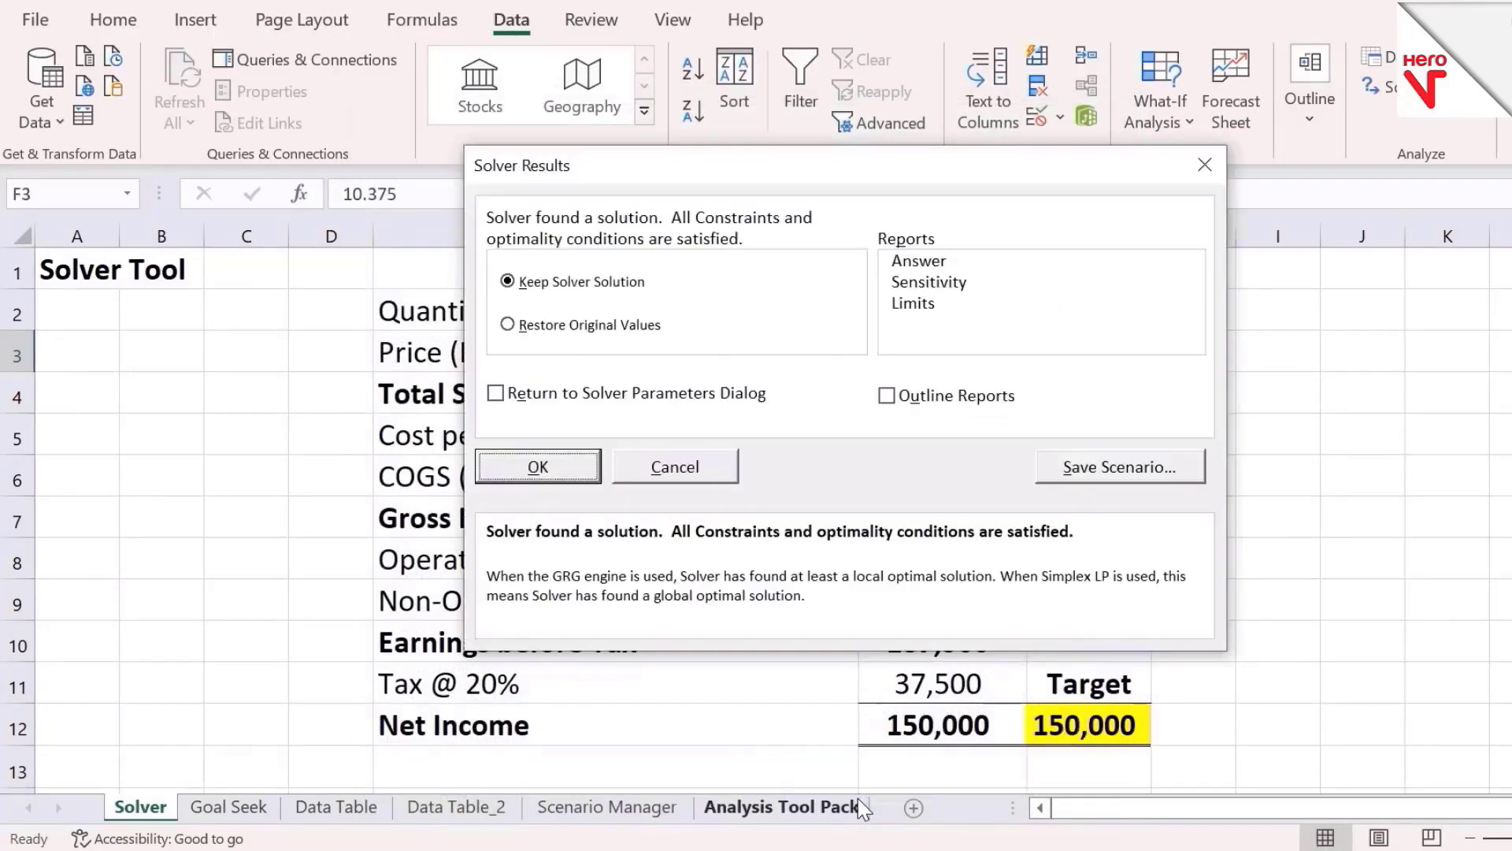
click(558, 474)
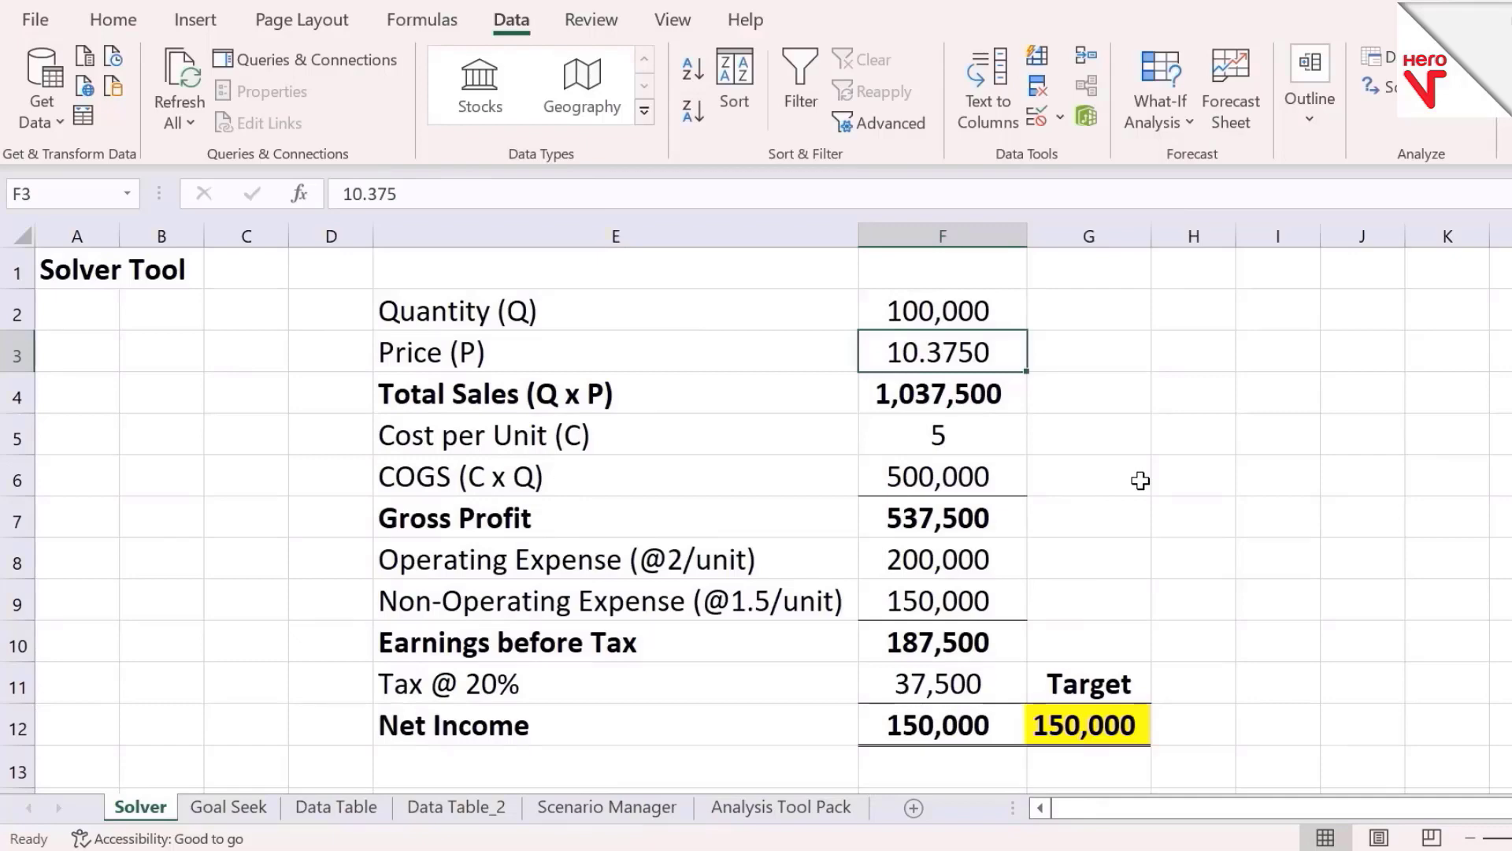
key(Down)
key(Up)
Fill the solved price cell F3 with green
click(114, 24)
click(344, 113)
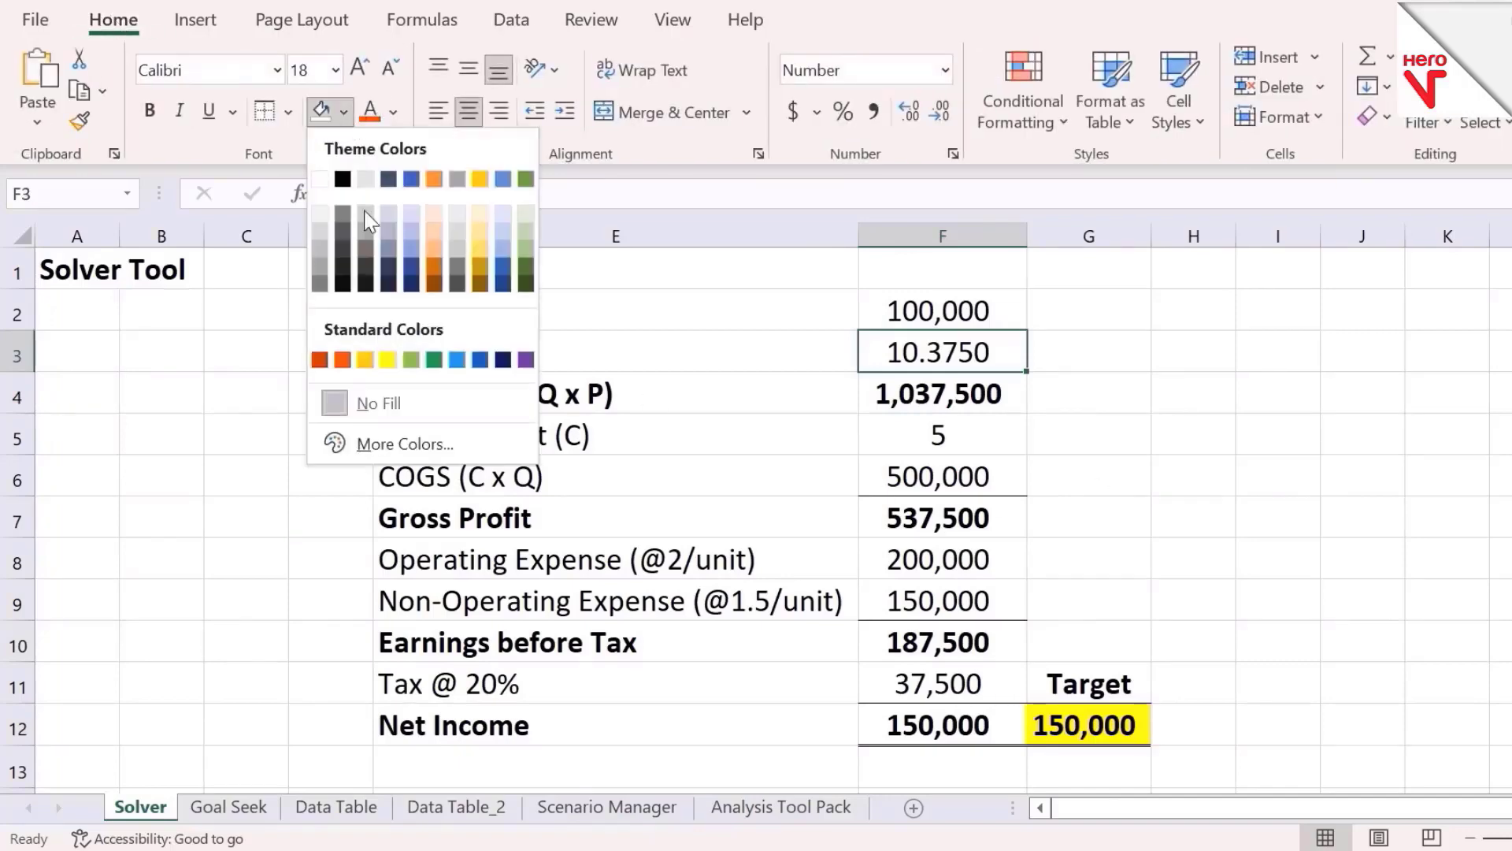
click(411, 360)
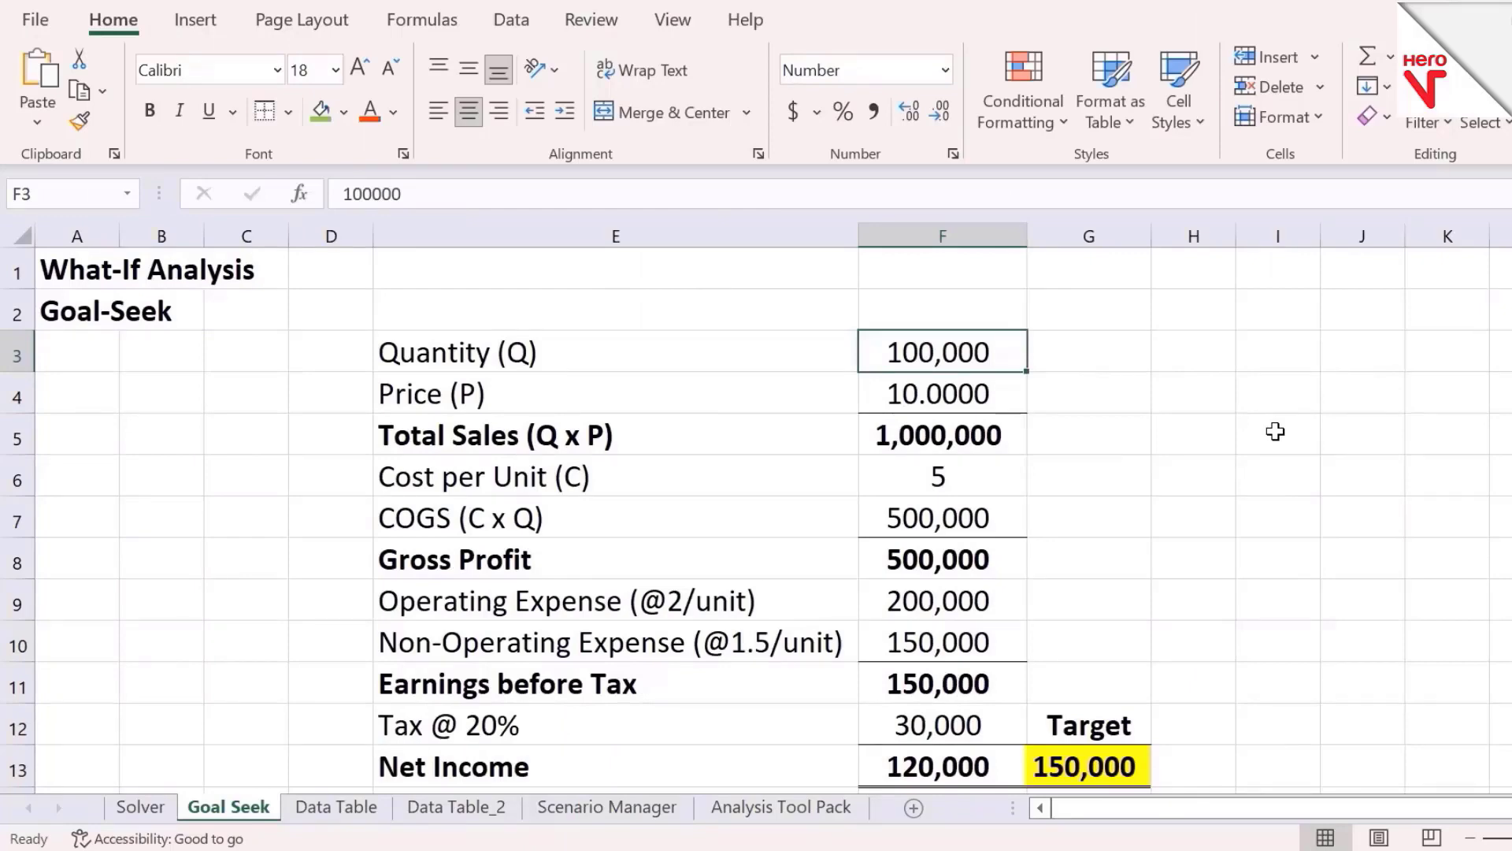
Open Goal Seek on the Goal Seek sheet and set the cell to F13, the Net Income
click(512, 19)
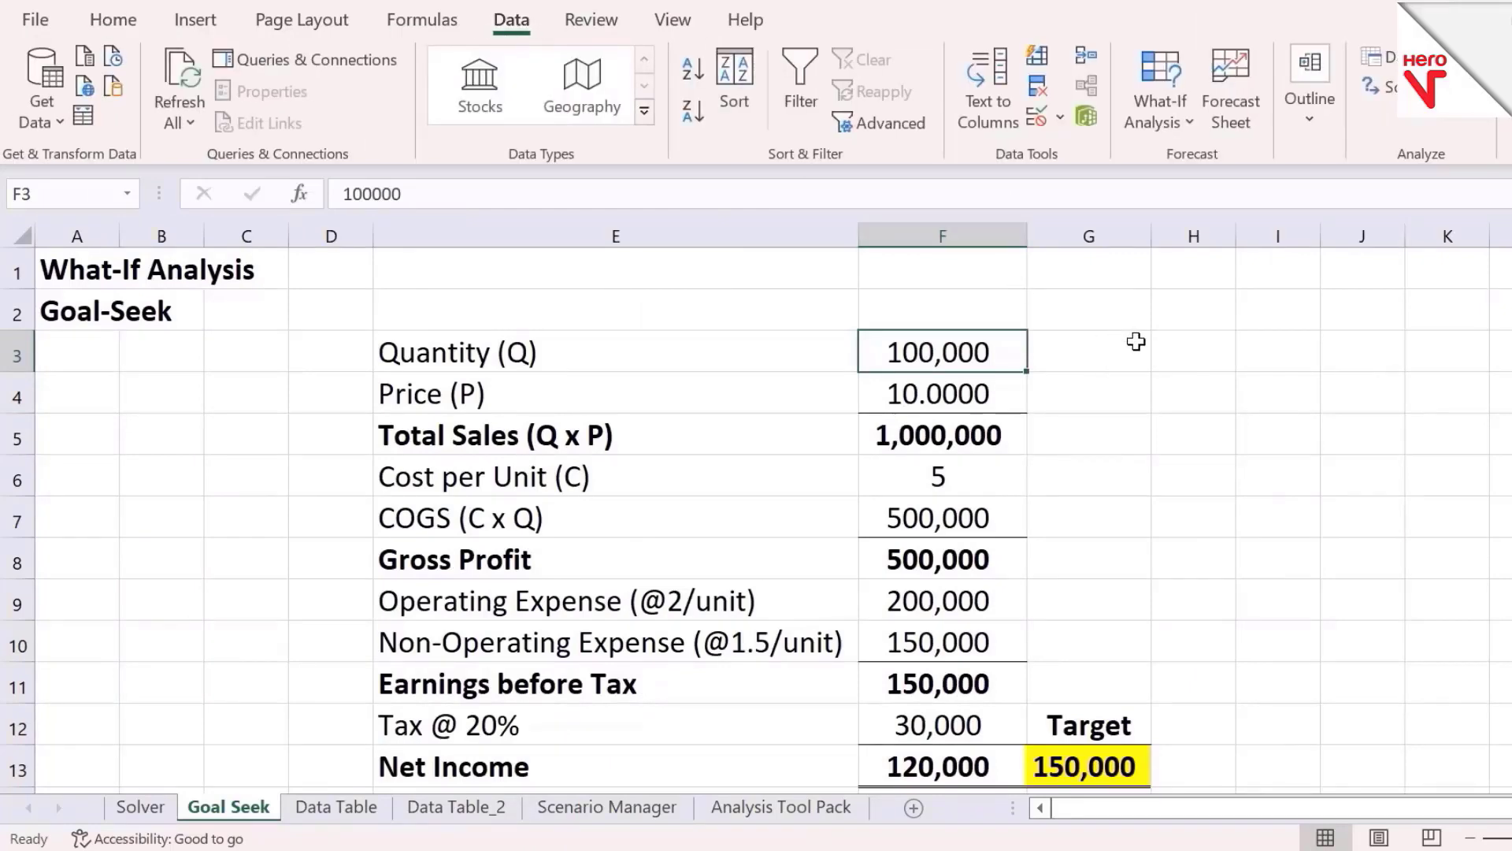
click(1171, 105)
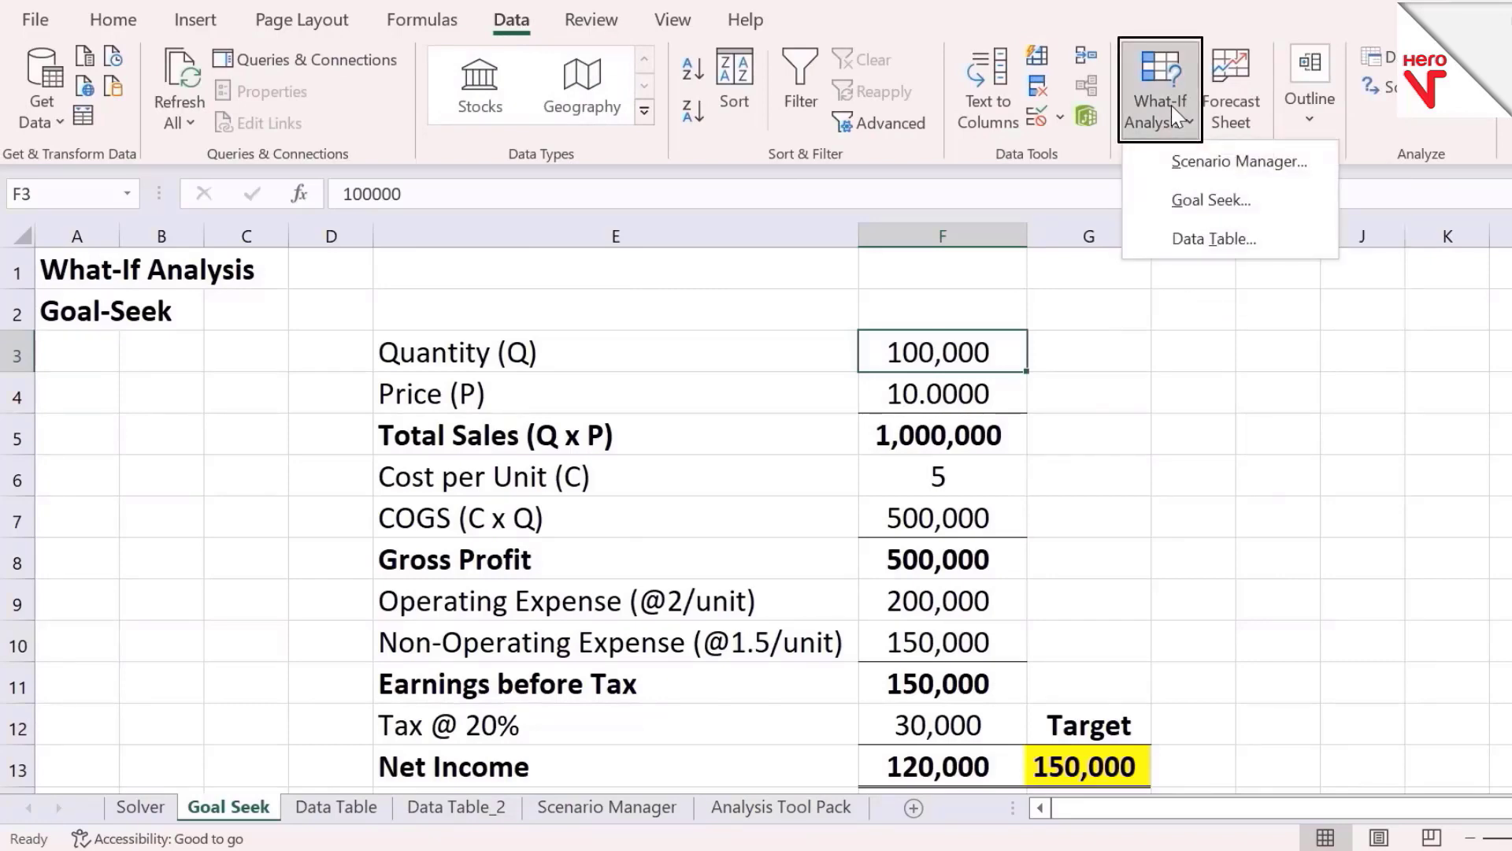
click(1205, 204)
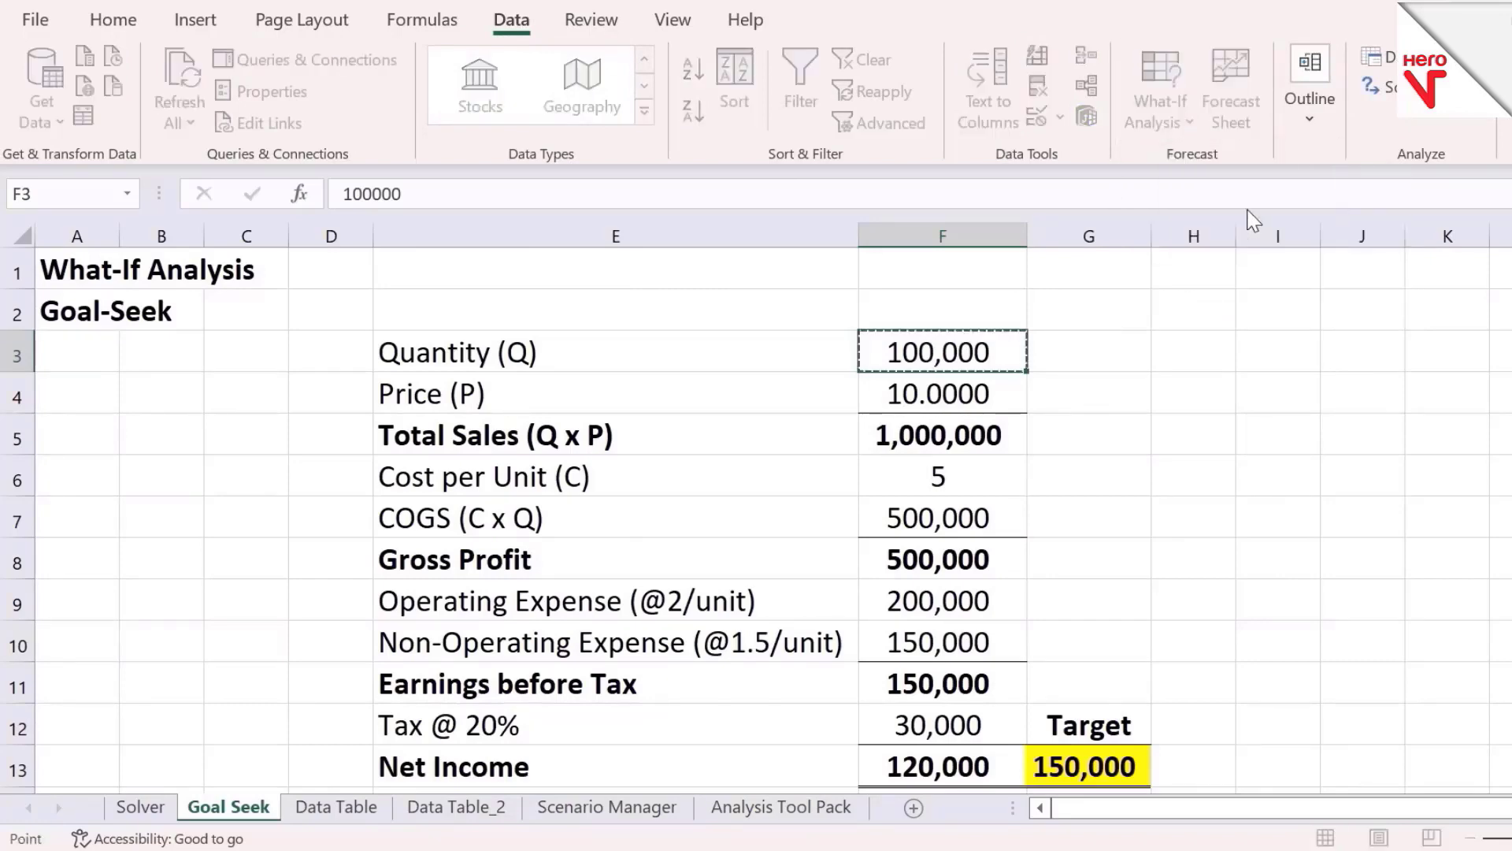
drag(723, 394, 1323, 323)
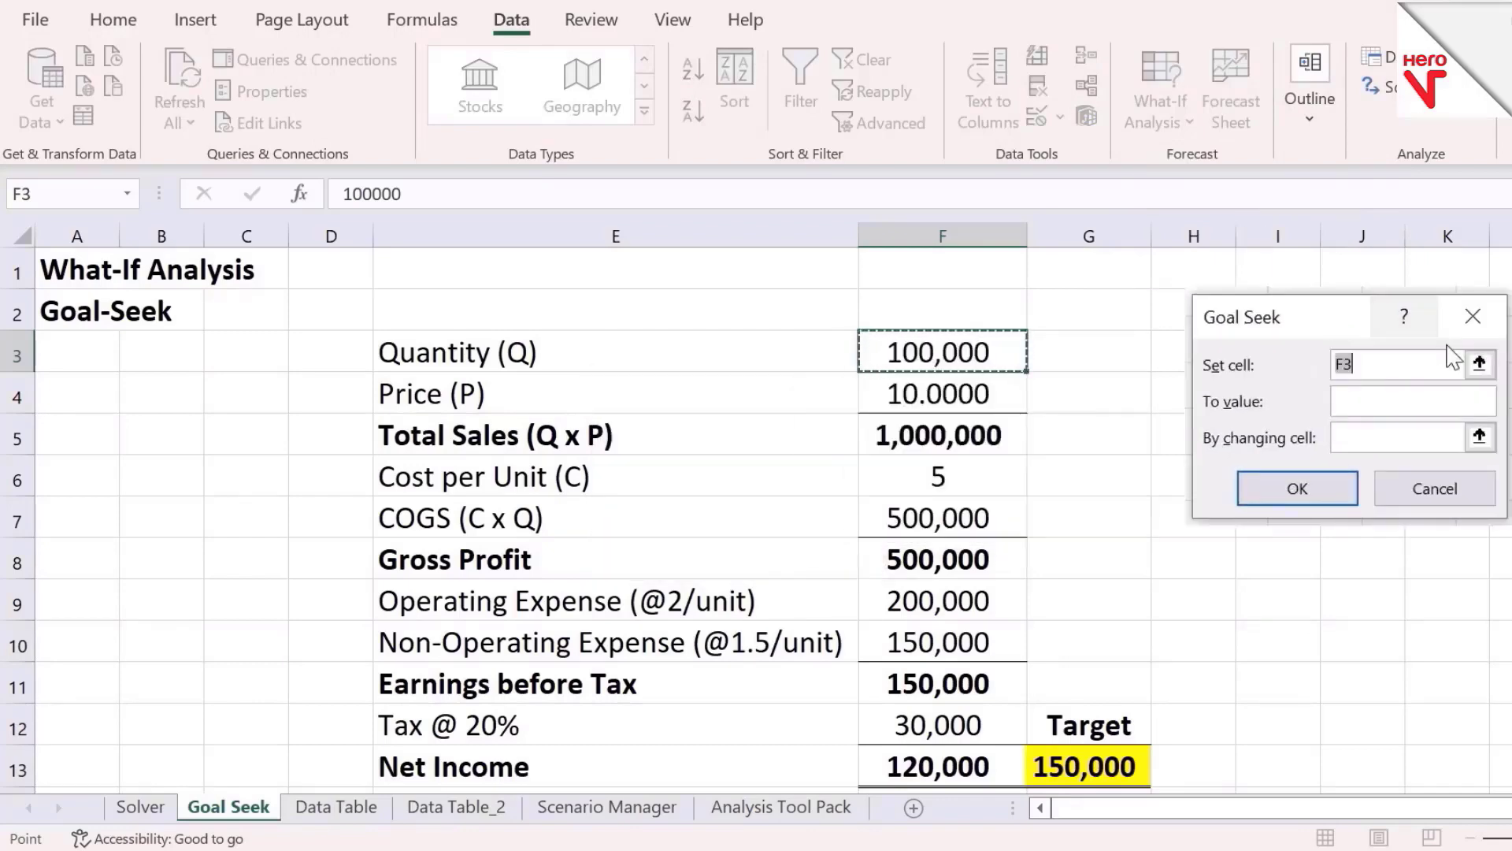
click(1480, 363)
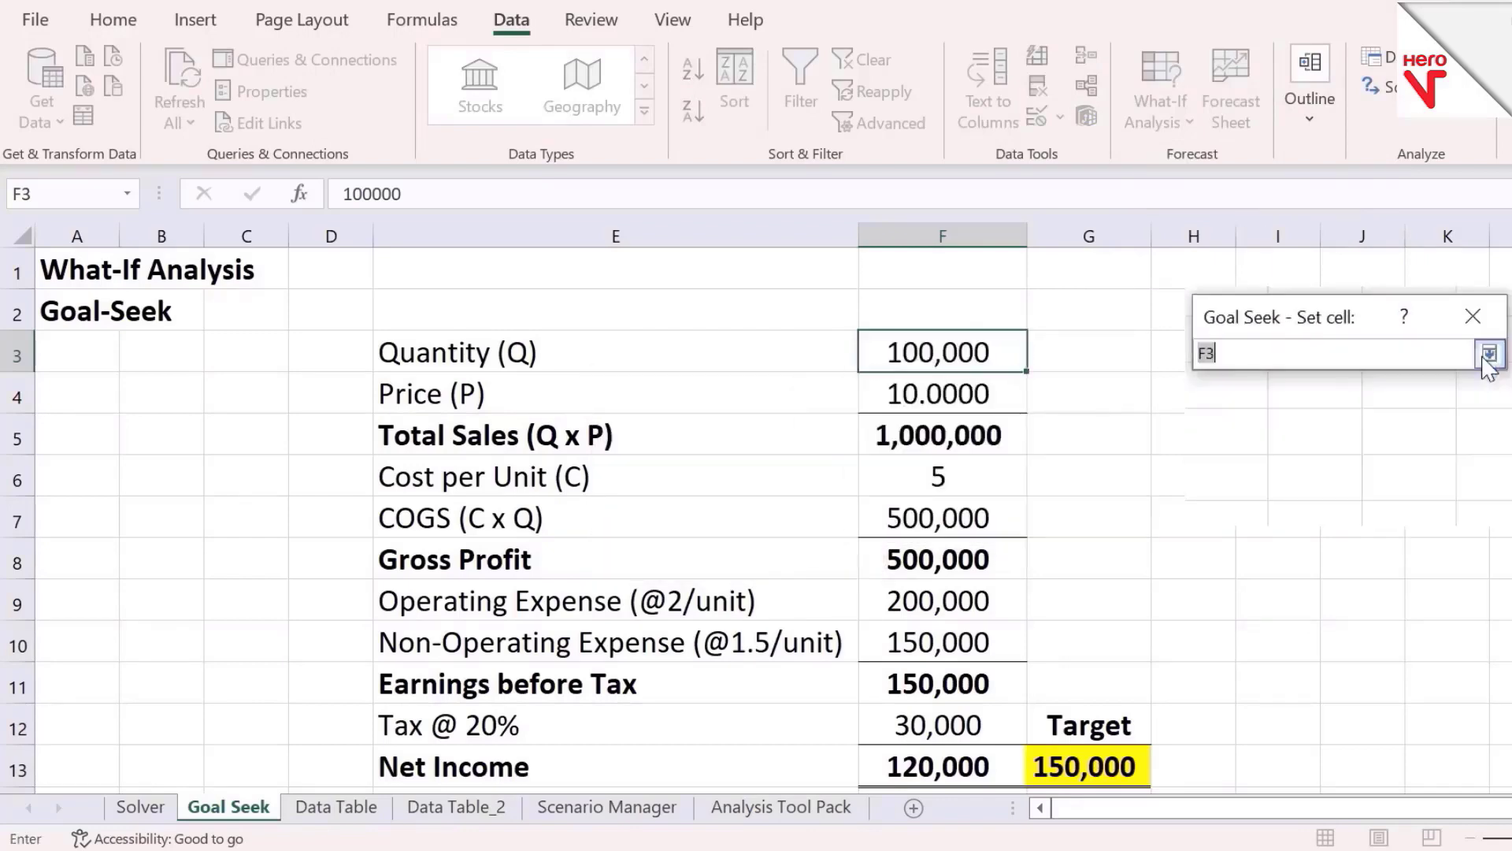
click(920, 754)
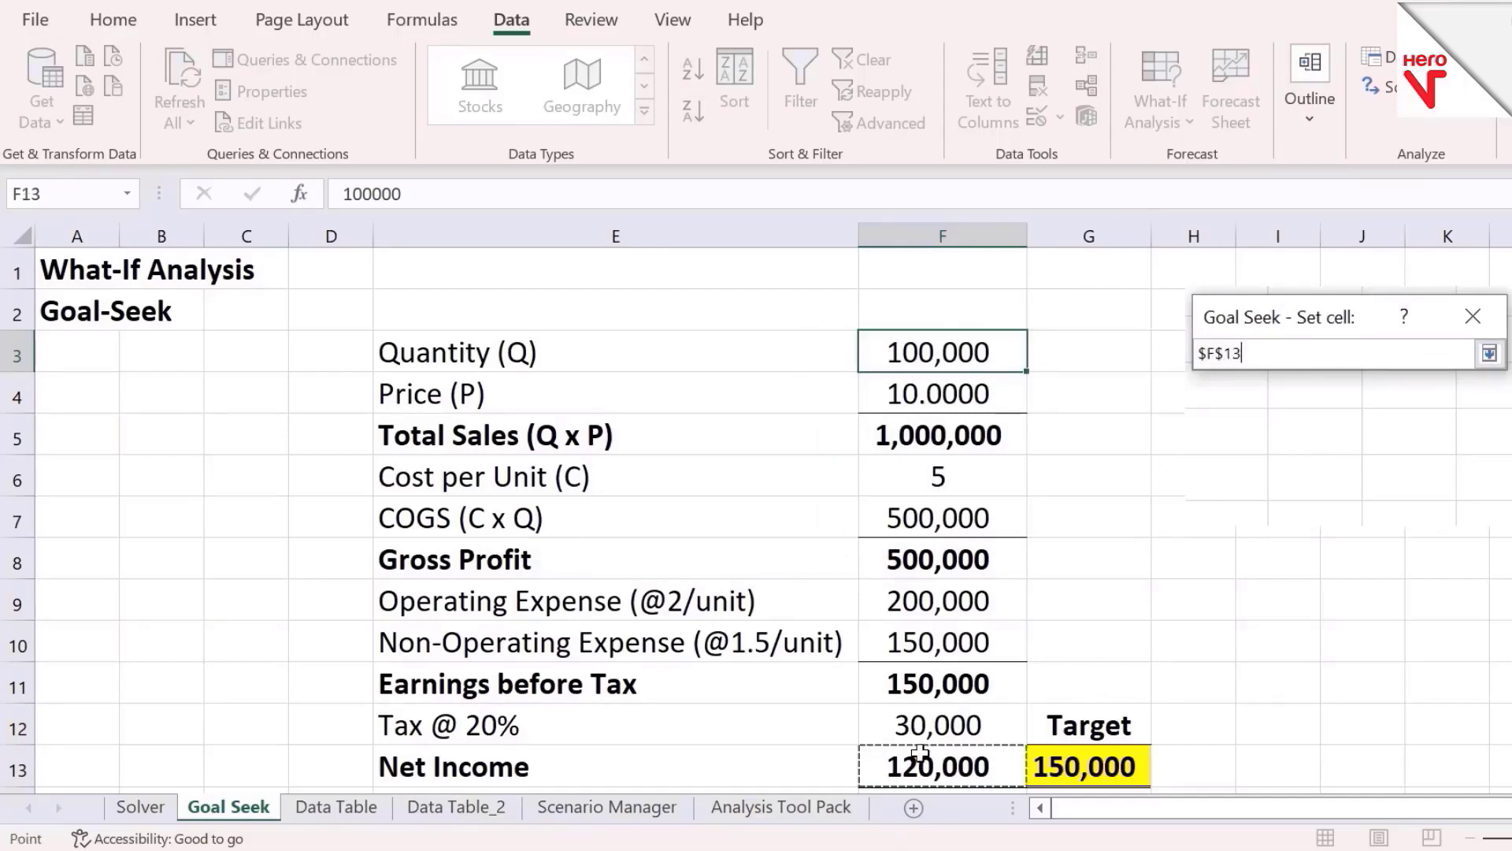
click(1489, 354)
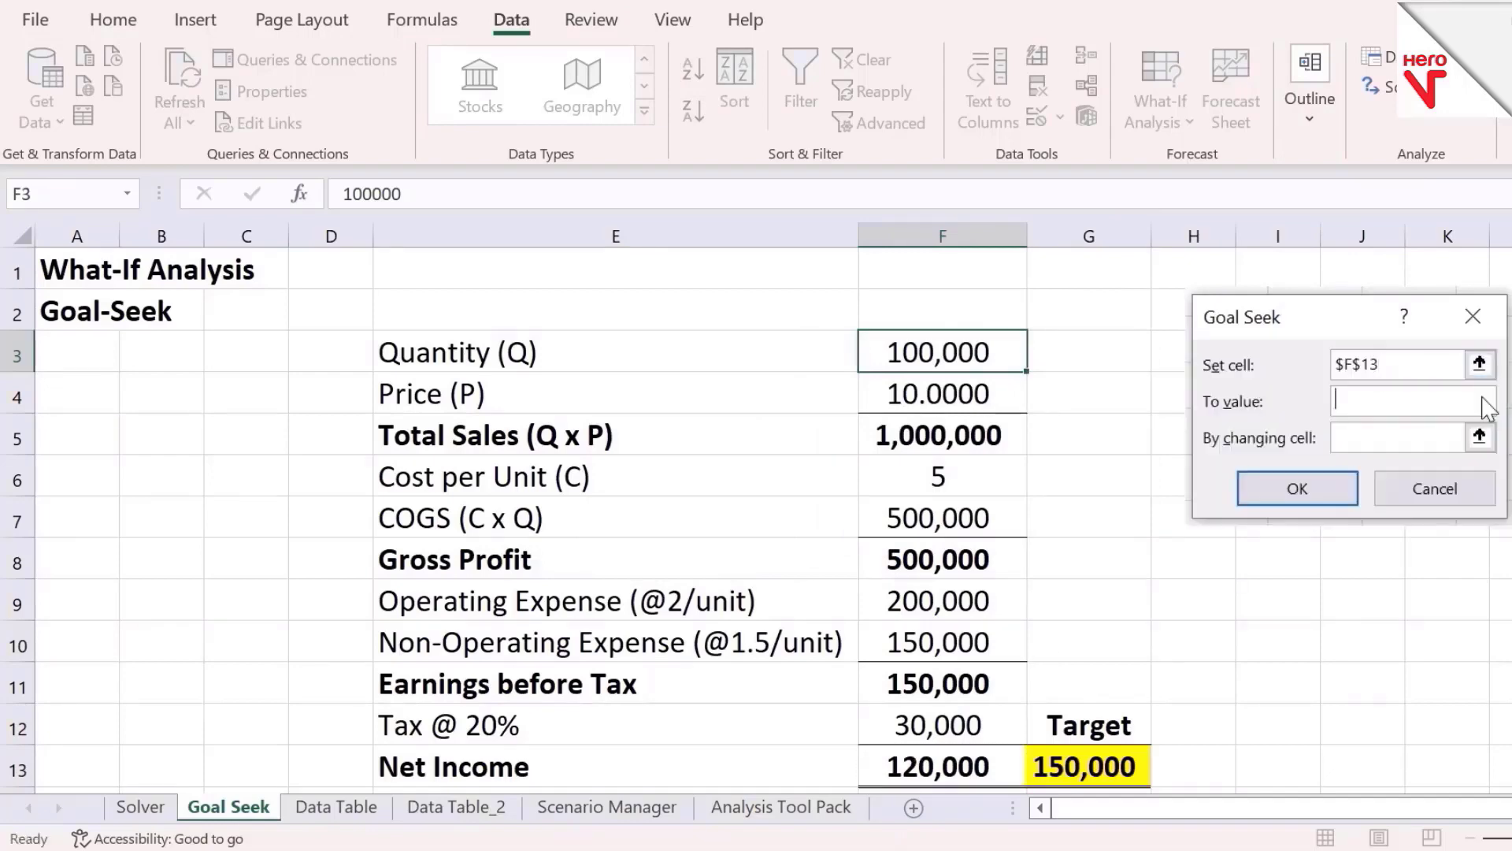
Set the goal value to 150000 with F4, the Price, as the changing cell, and run Goal Seek
text(150000)
click(1481, 437)
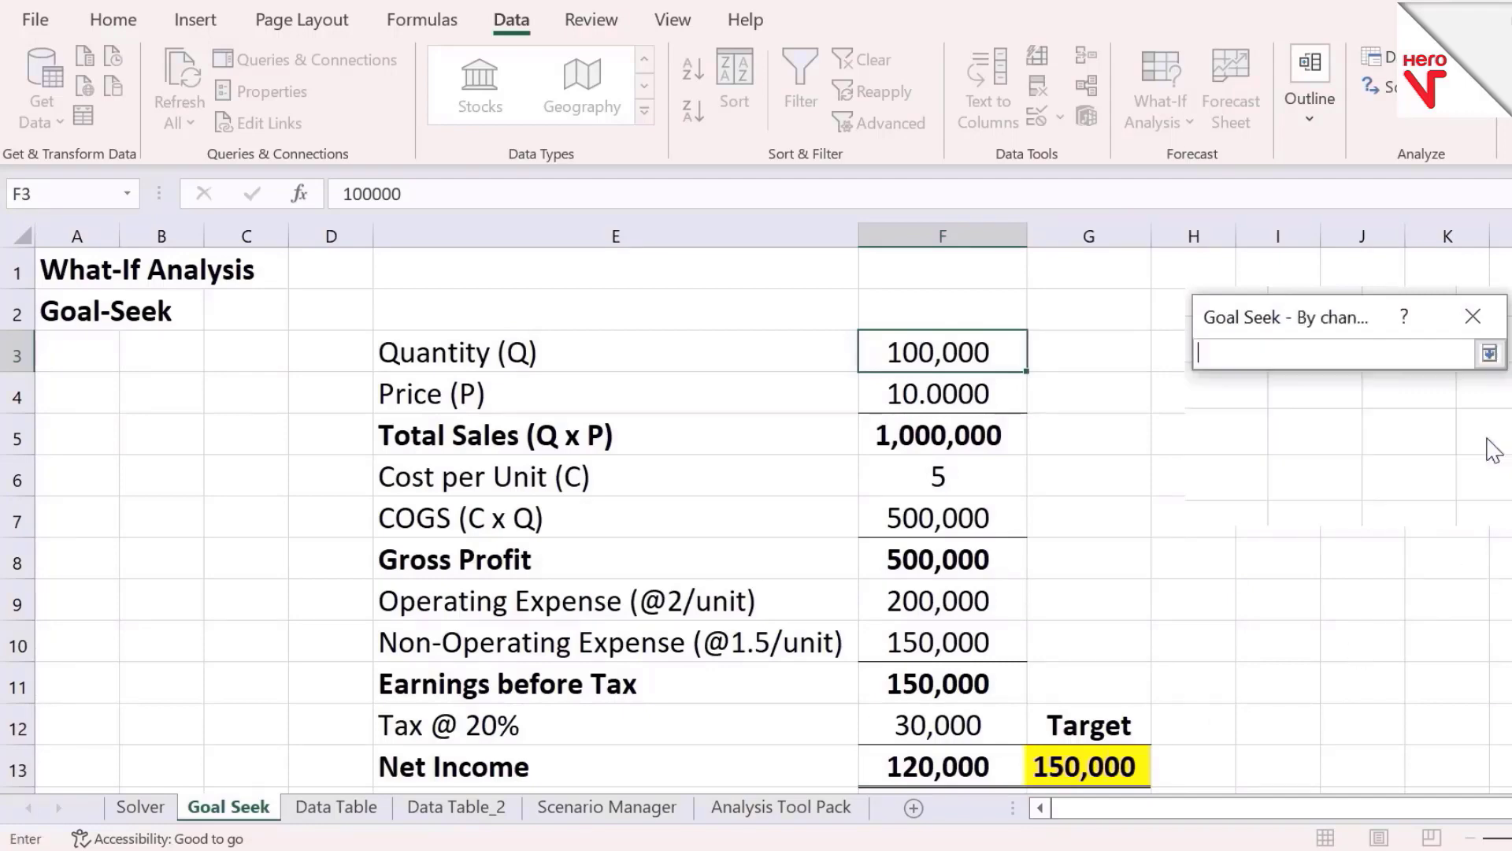
click(1005, 381)
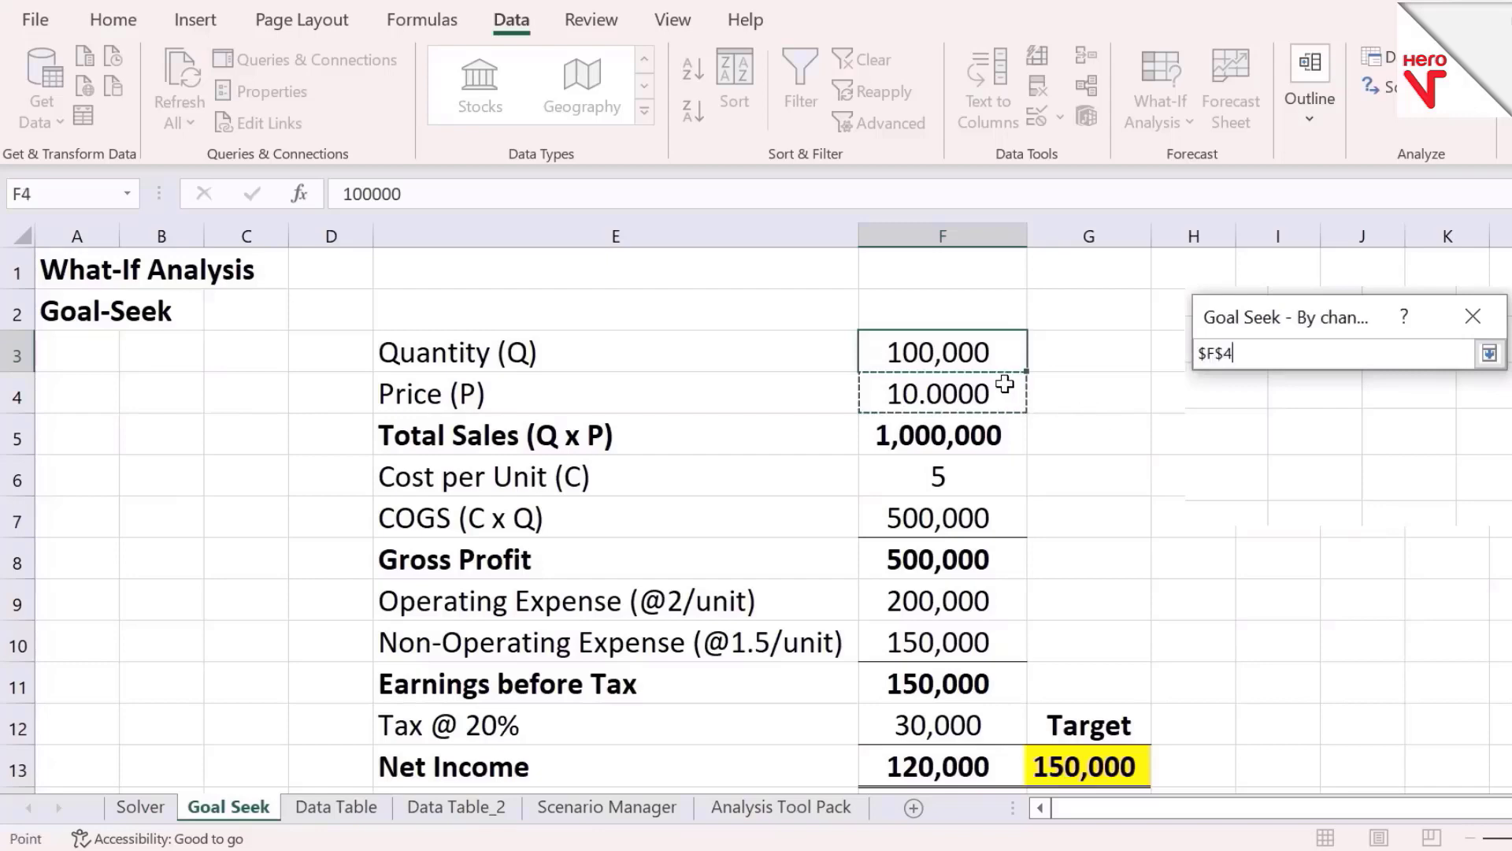
click(1488, 353)
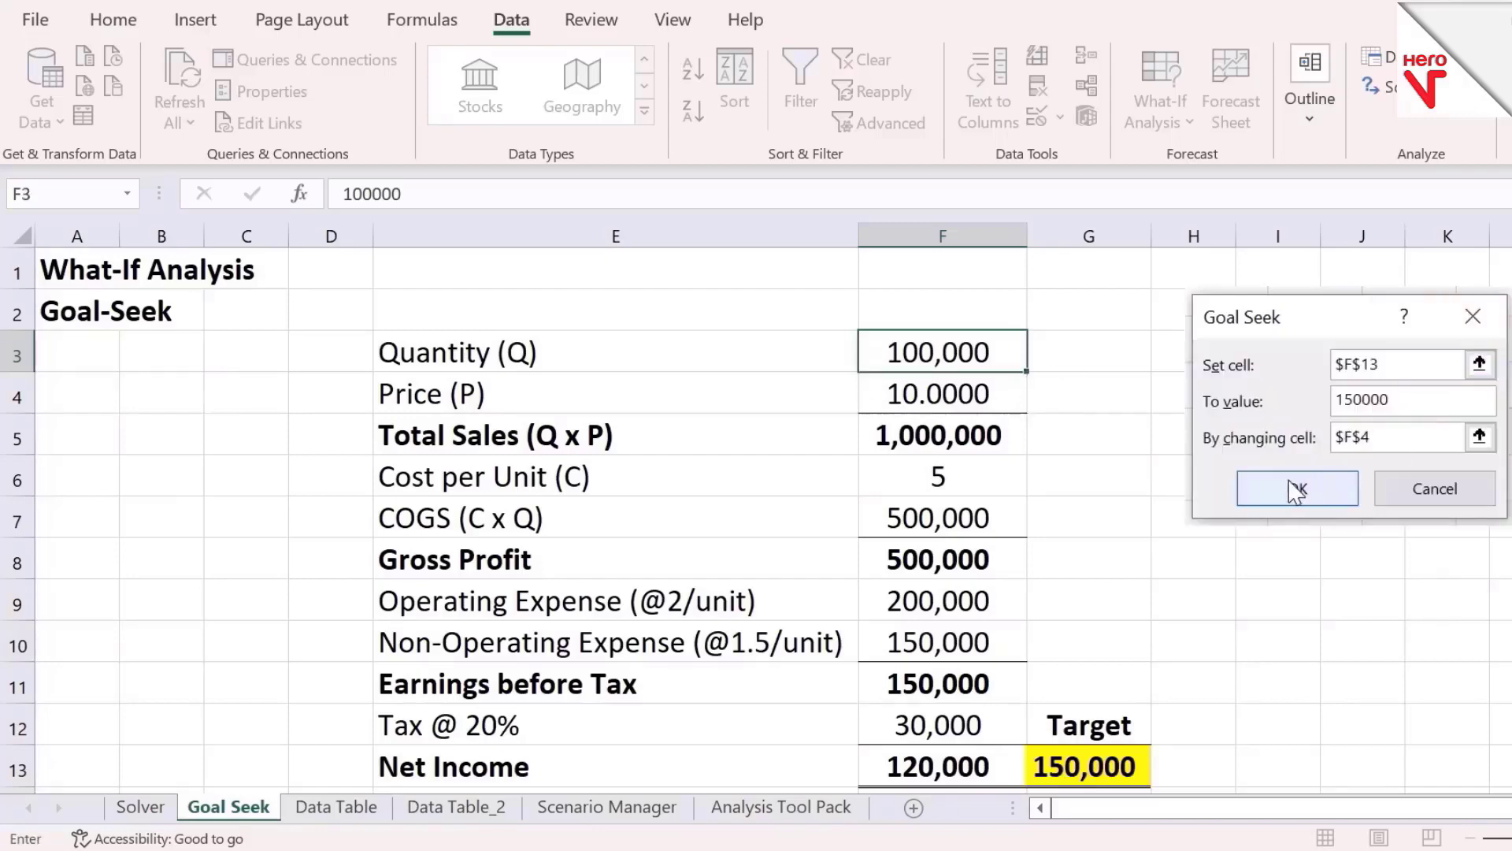
click(1296, 490)
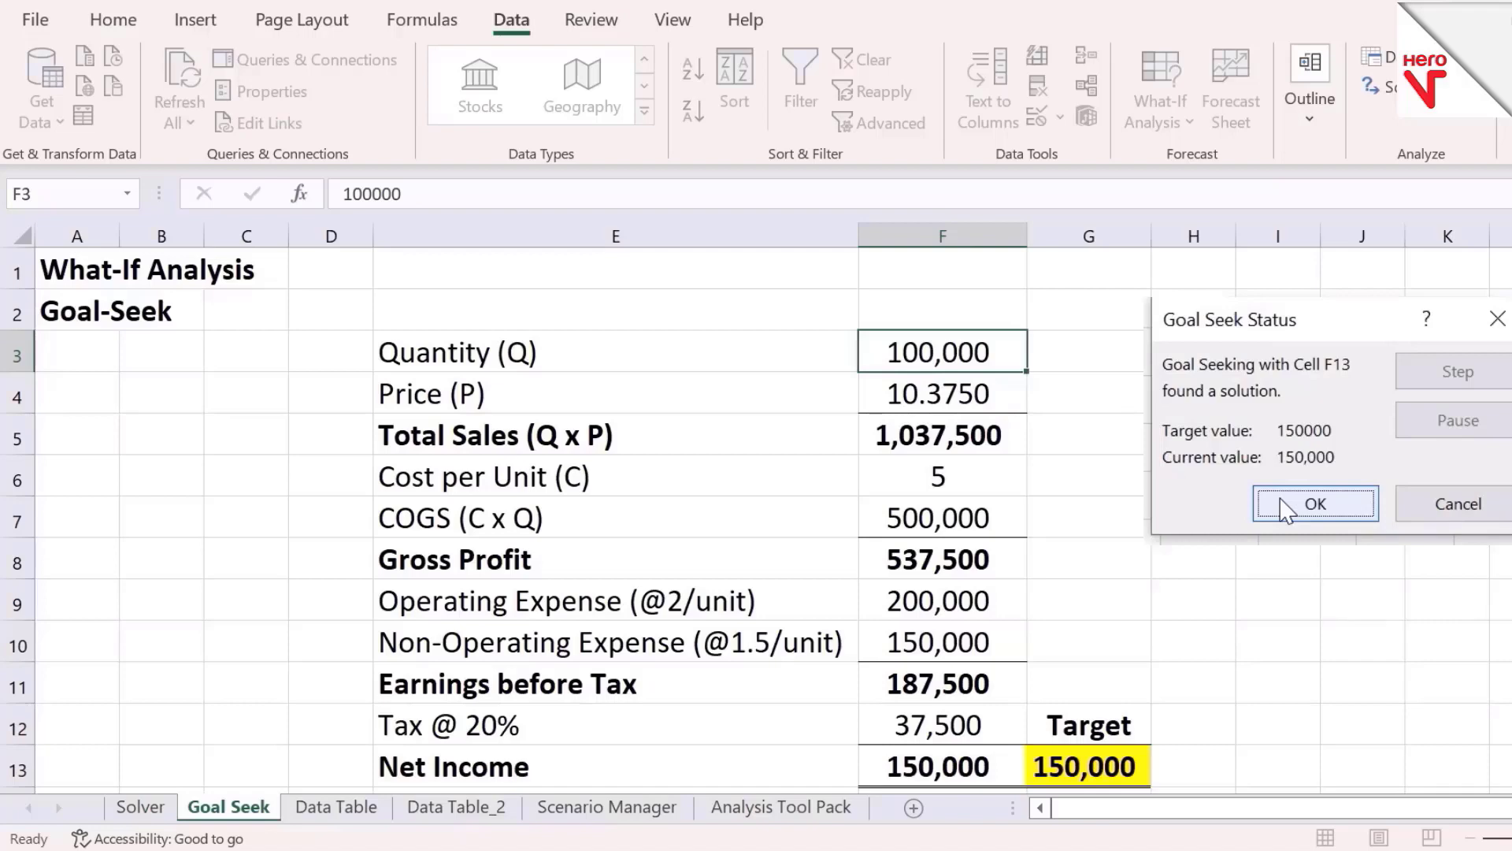
click(1284, 509)
key(Down)
key(Up)
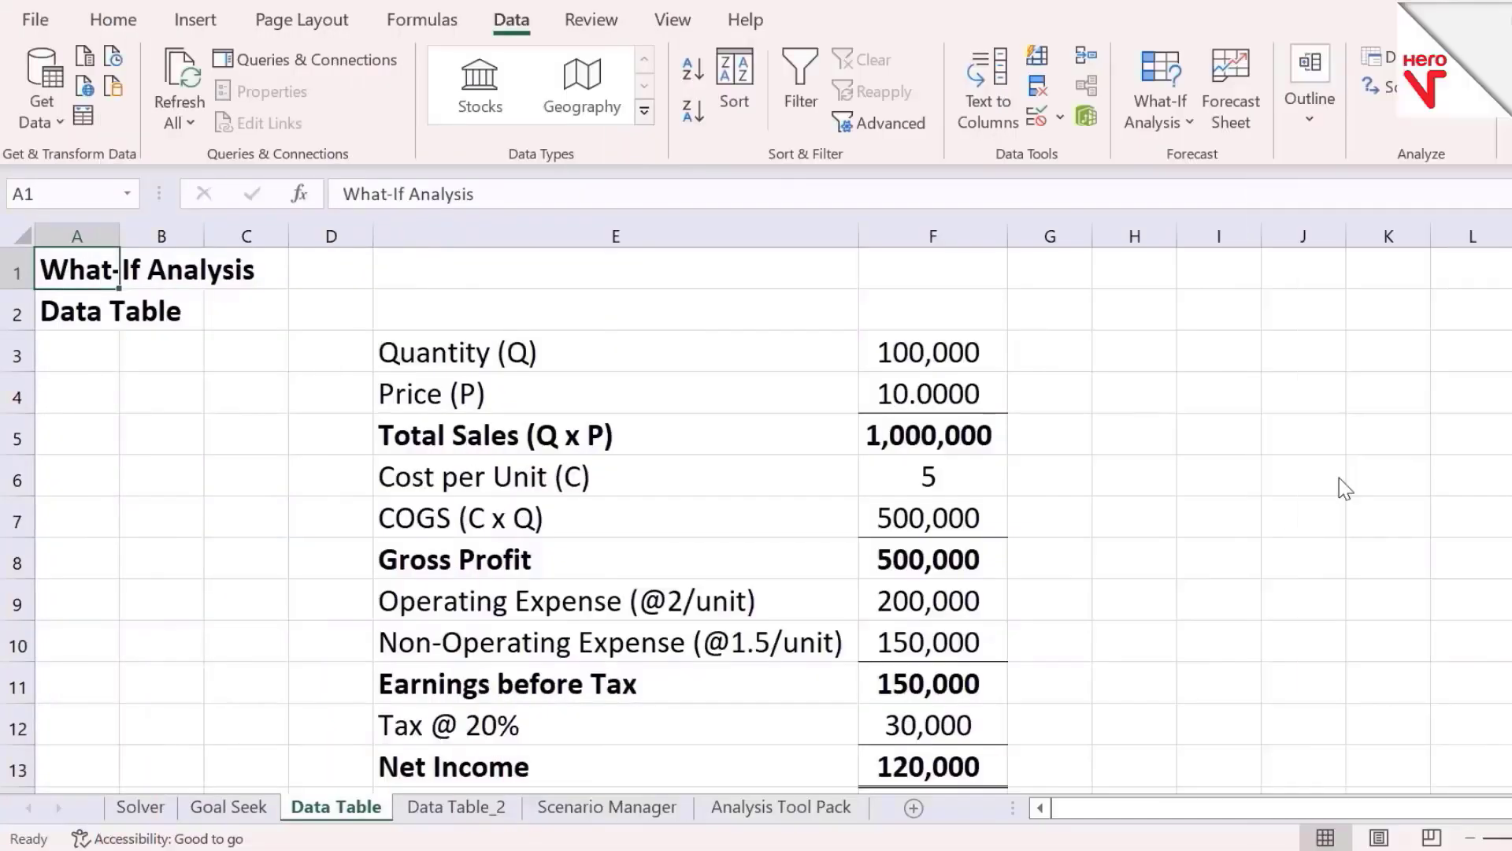
key(Down)
Examine the quantity and price input cells on the Data Table sheet
key(Down)
key(Right)
key(Right)
key(Right)
key(Right)
key(Right)
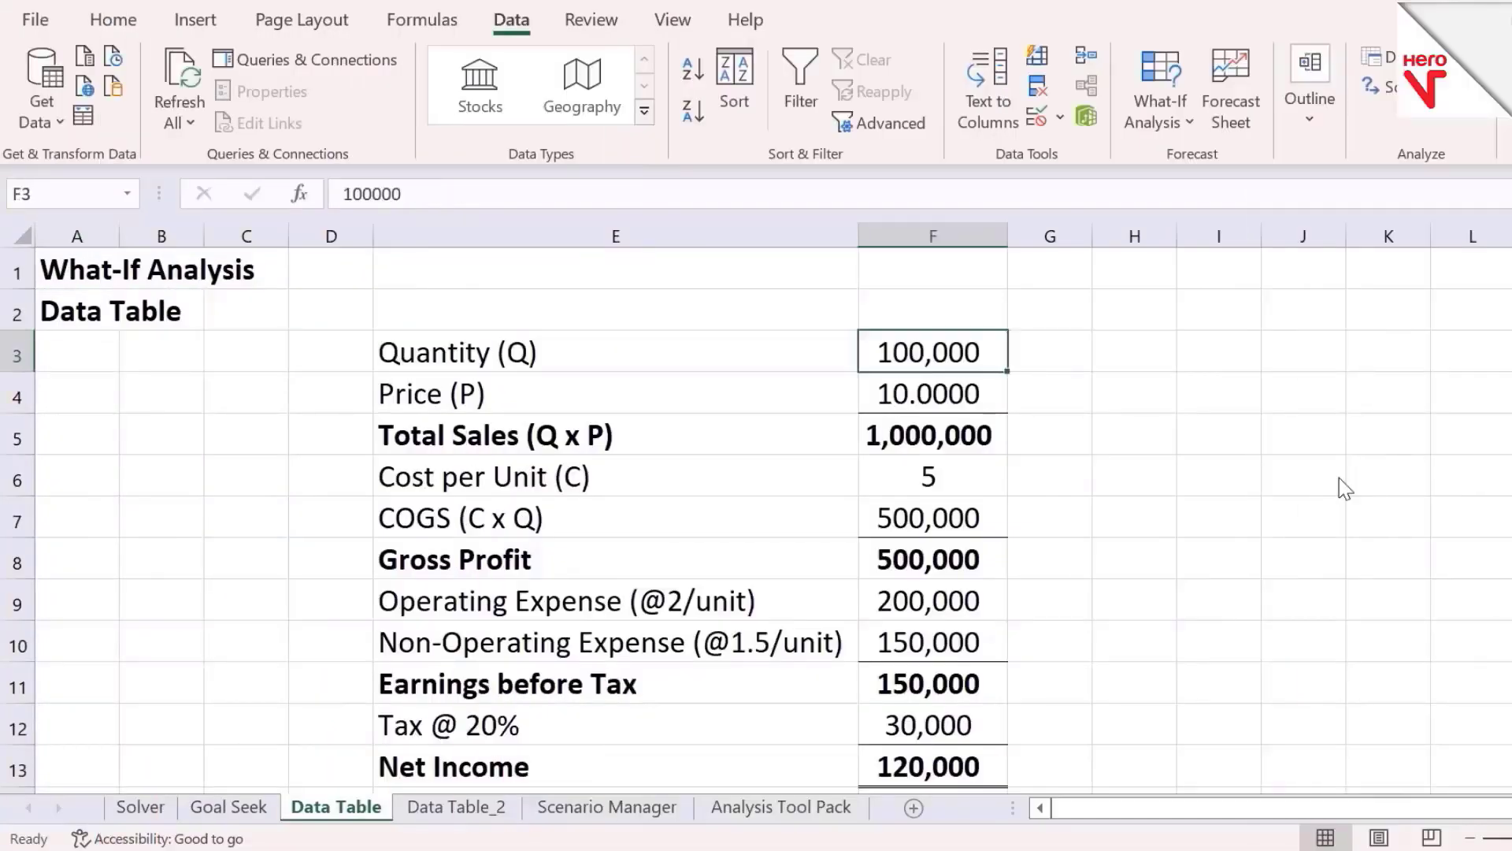
key(Down)
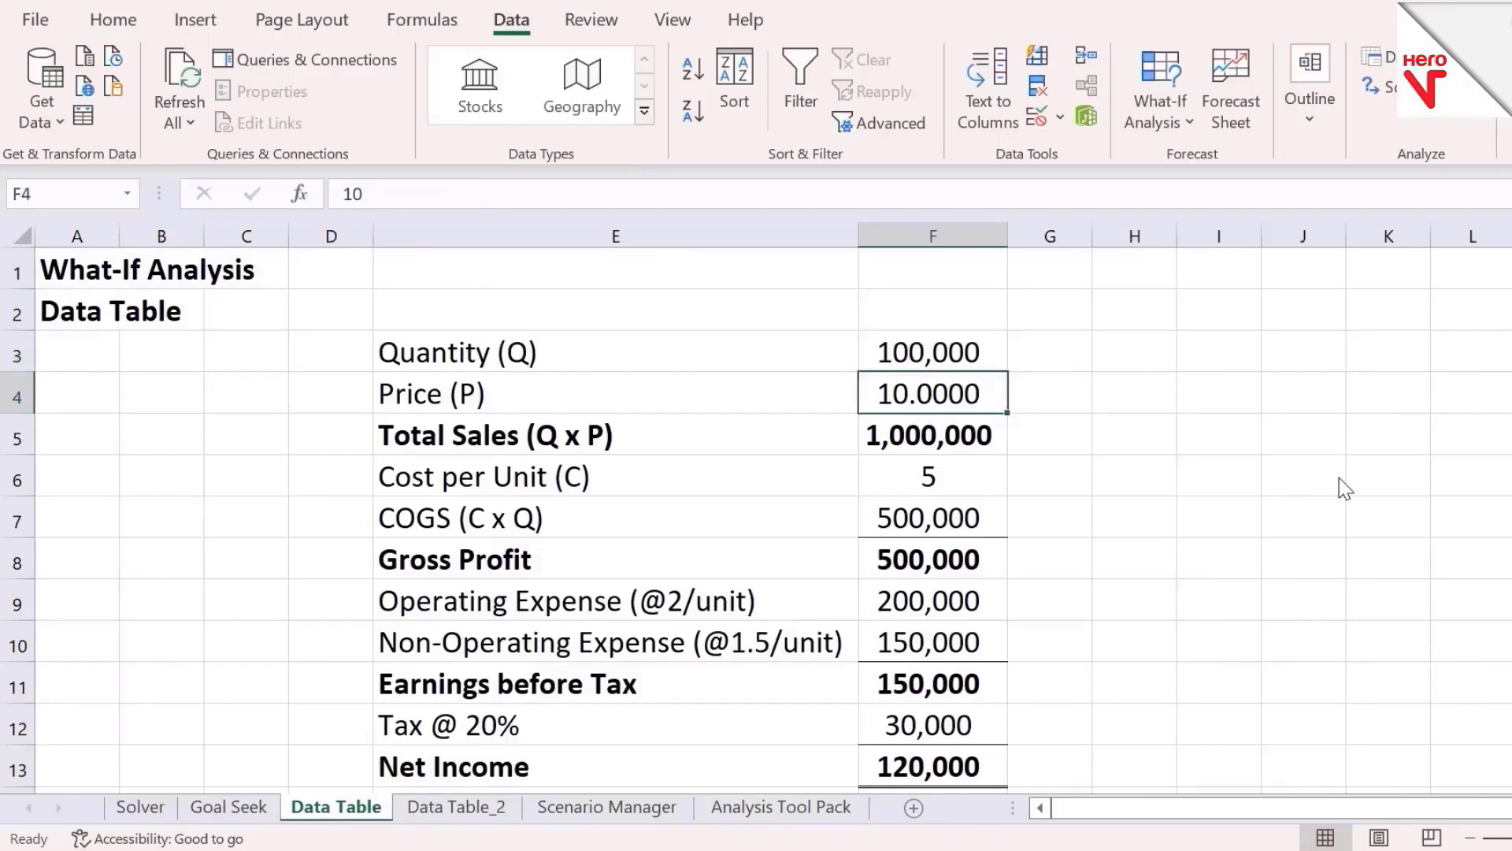
key(Up)
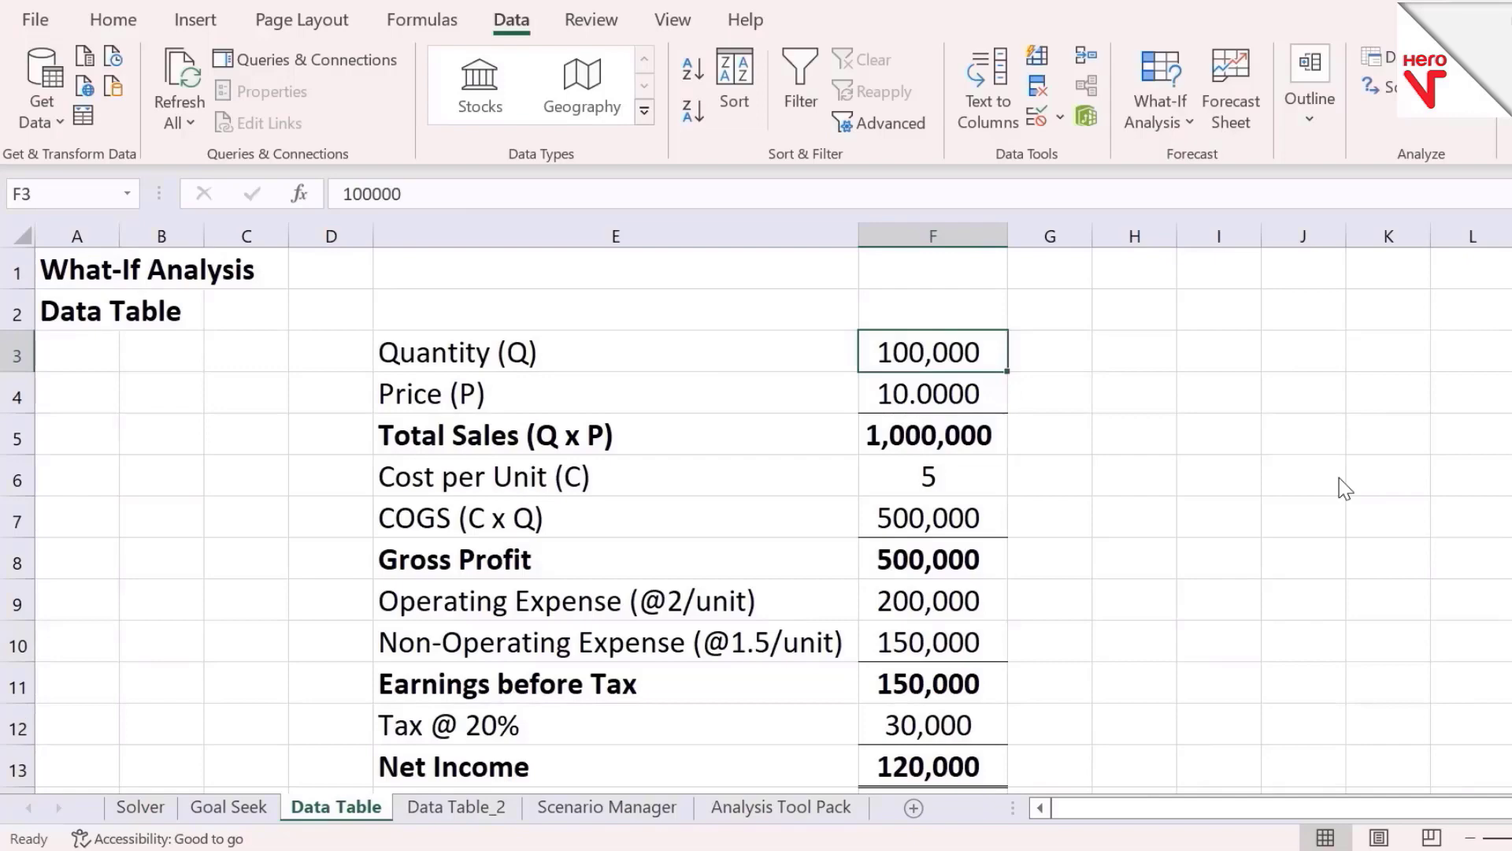
key(Left)
key(Right)
key(Down)
key(Up)
key(Down)
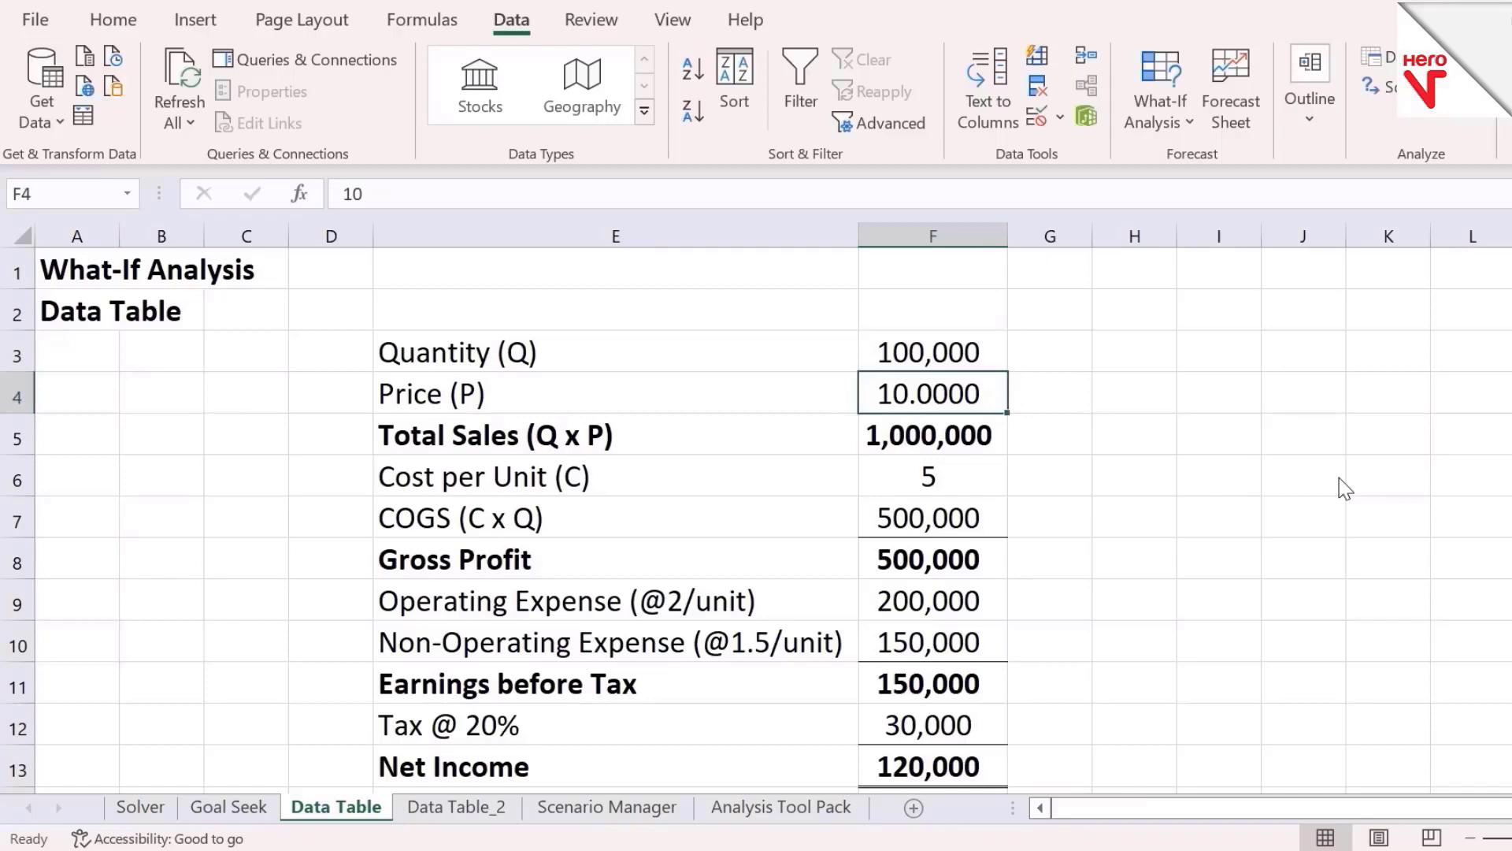
Switch to the Data Table_2 sheet and review the quantity column and price row of the table layout
key(ctrl+Page_Down)
key(Right)
key(Right)
key(Right)
key(Right)
key(Right)
key(Right)
key(Right)
key(Right)
key(Right)
key(Right)
key(Right)
key(Right)
key(Right)
key(Right)
key(Right)
key(Right)
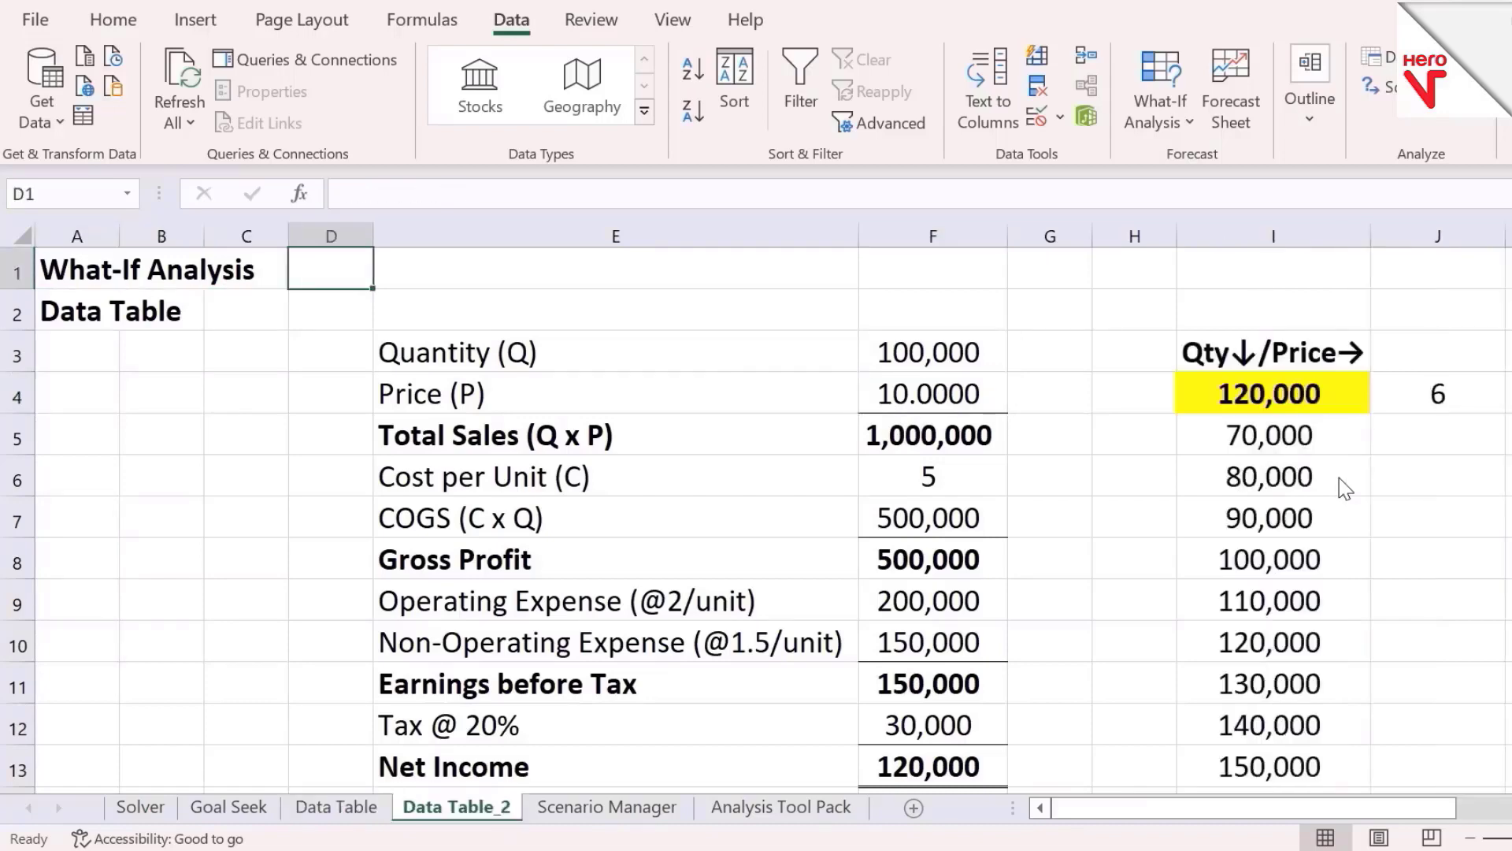
key(Down)
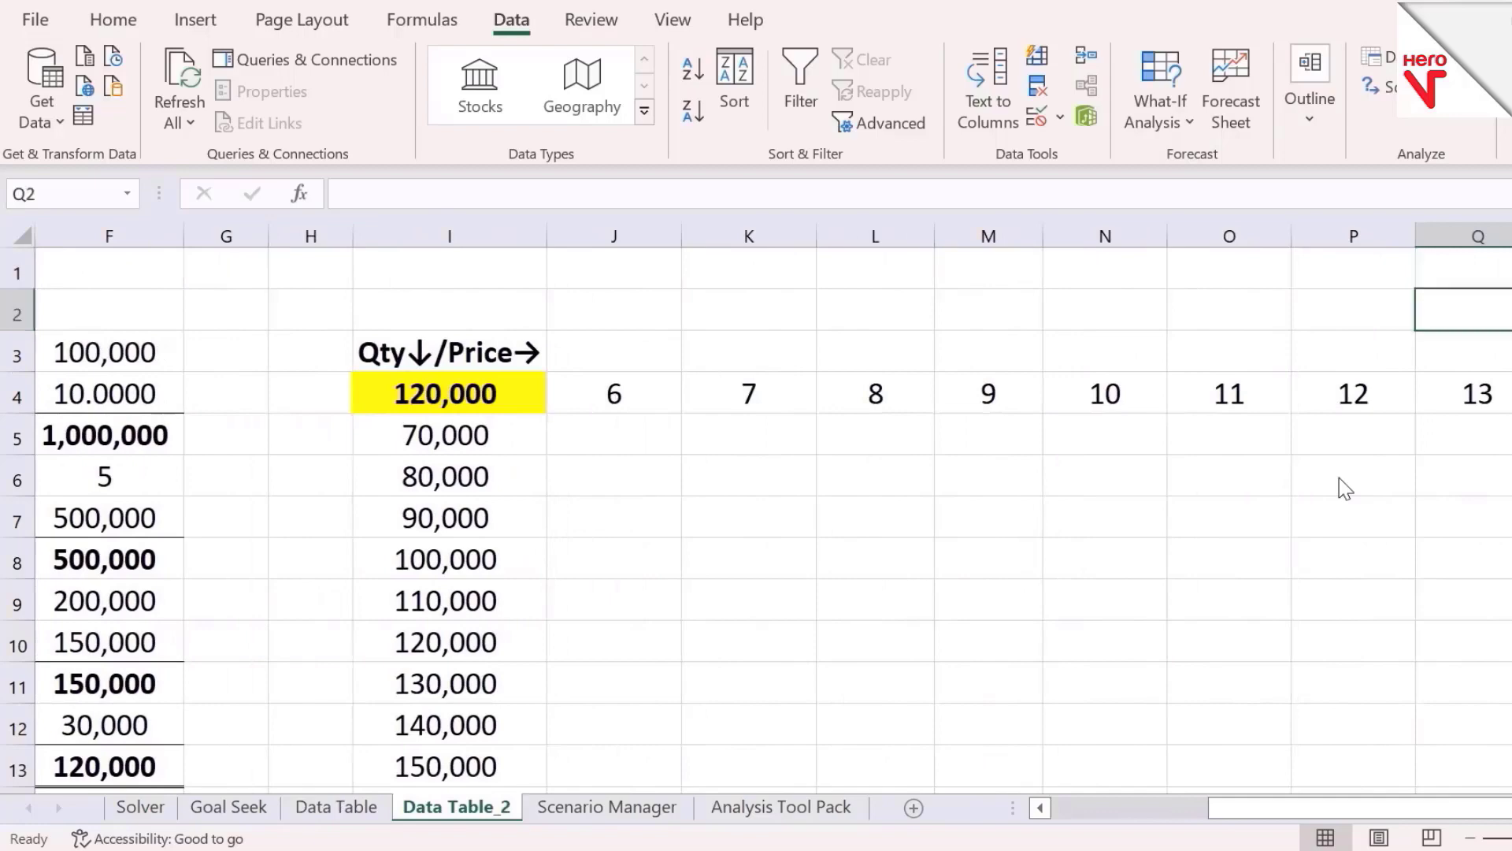
key(Down)
key(Left)
key(Left)
key(Left)
key(Left)
key(Left)
key(Left)
key(Down)
key(Left)
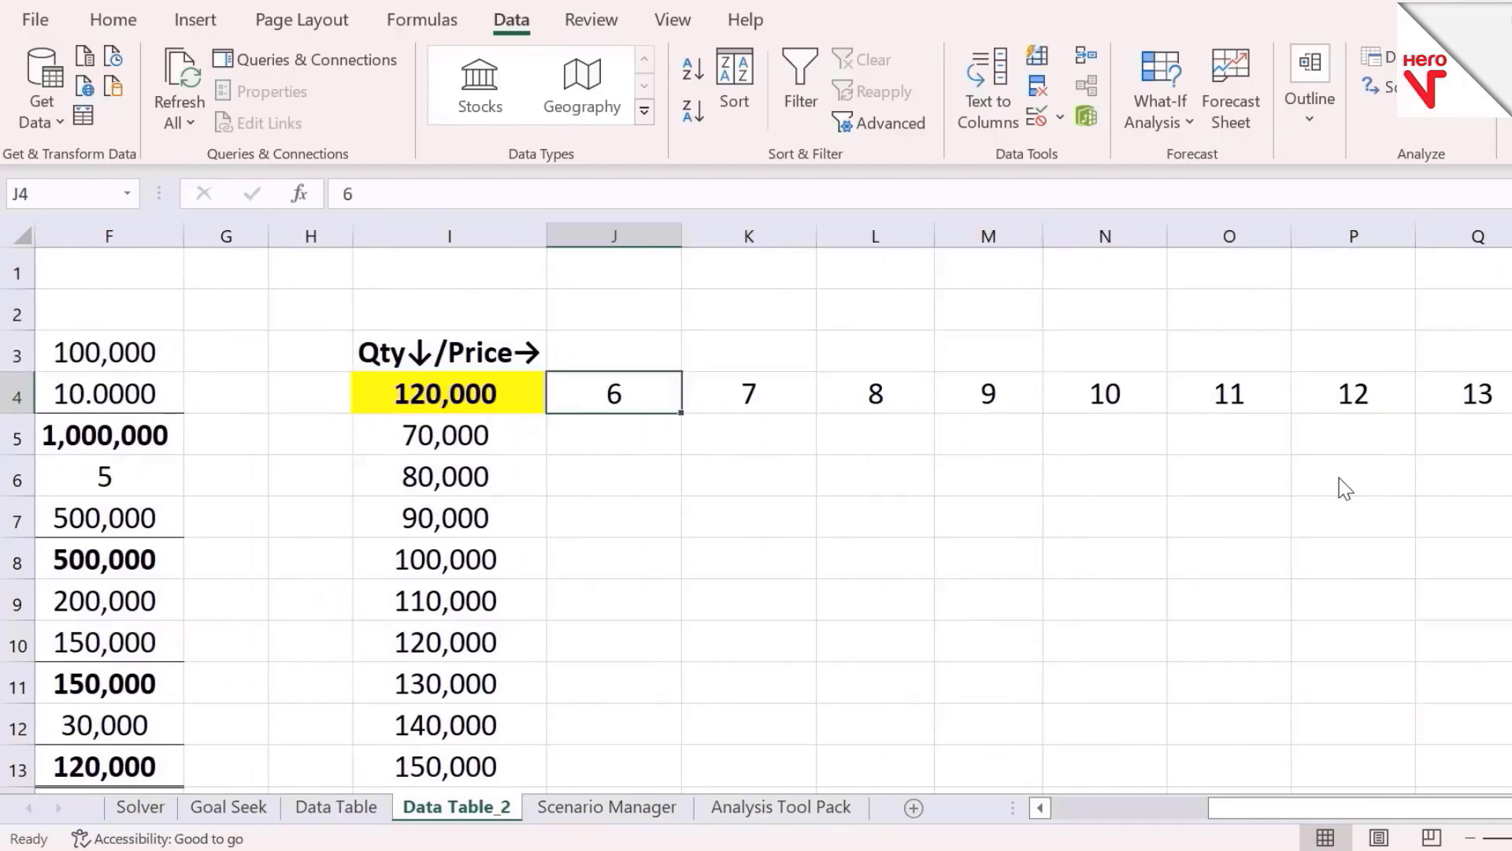
key(shift+Right)
key(shift+Right)
key(shift+Right)
key(shift+Right)
key(shift+Right)
key(shift+Right)
key(shift+Right)
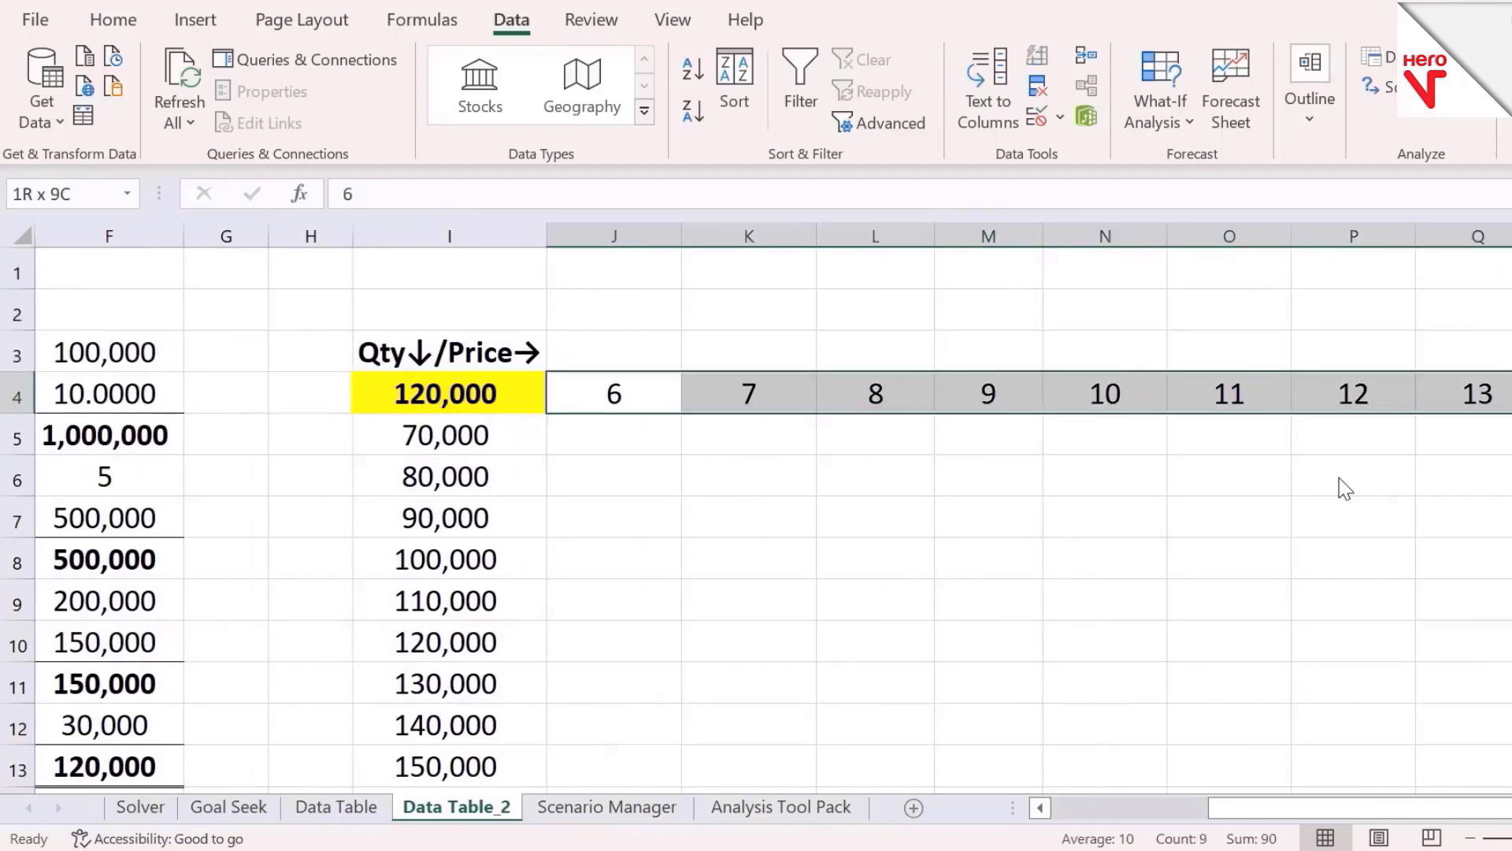
key(Right)
key(Right)
key(Right)
key(Right)
key(Right)
key(Right)
key(Right)
key(Right)
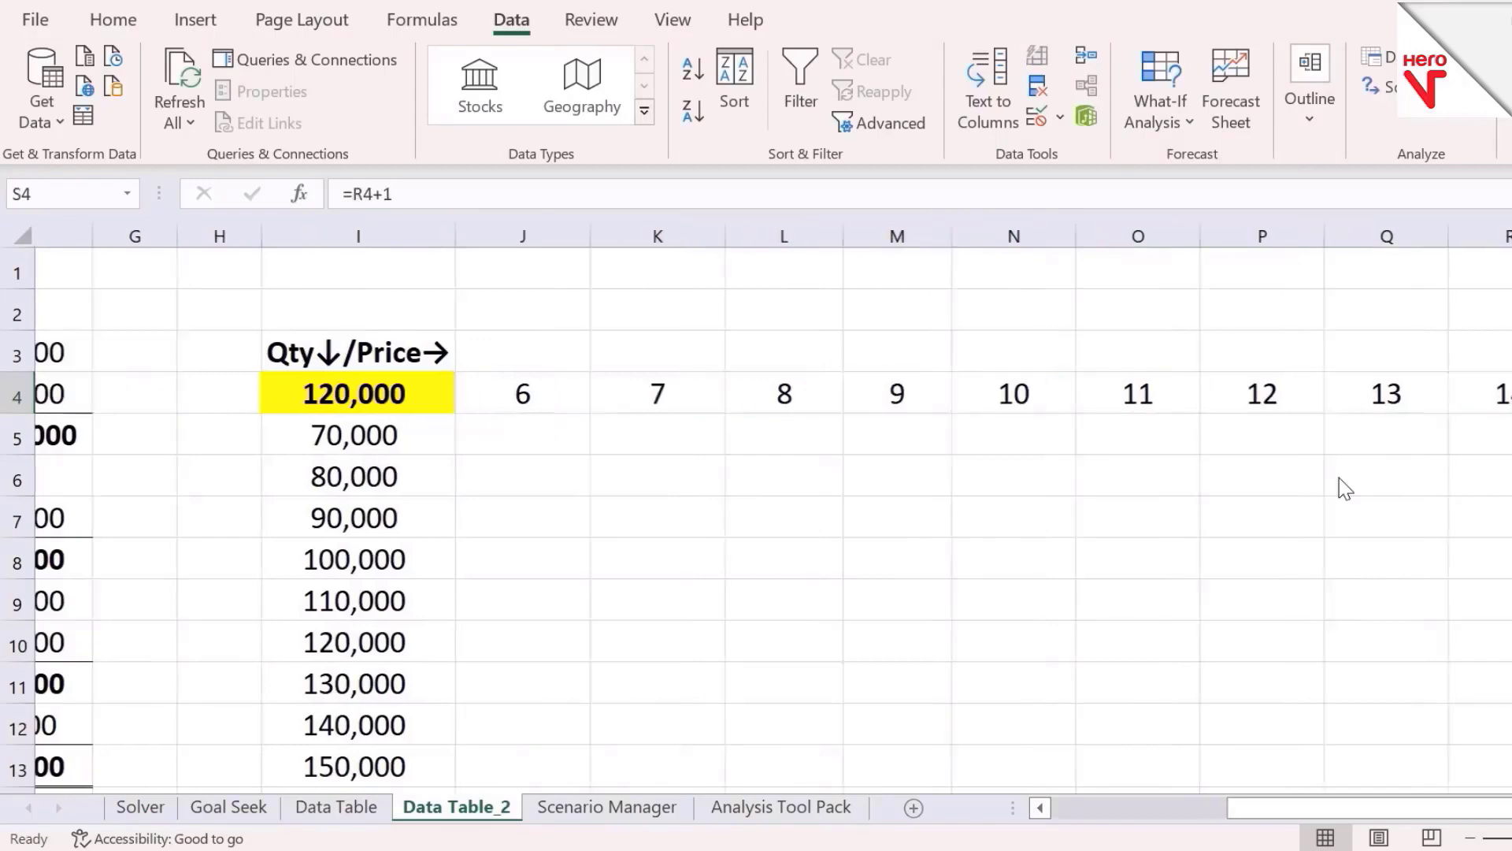
key(Left)
key(Left)
key(Left)
key(Left)
key(Left)
key(Left)
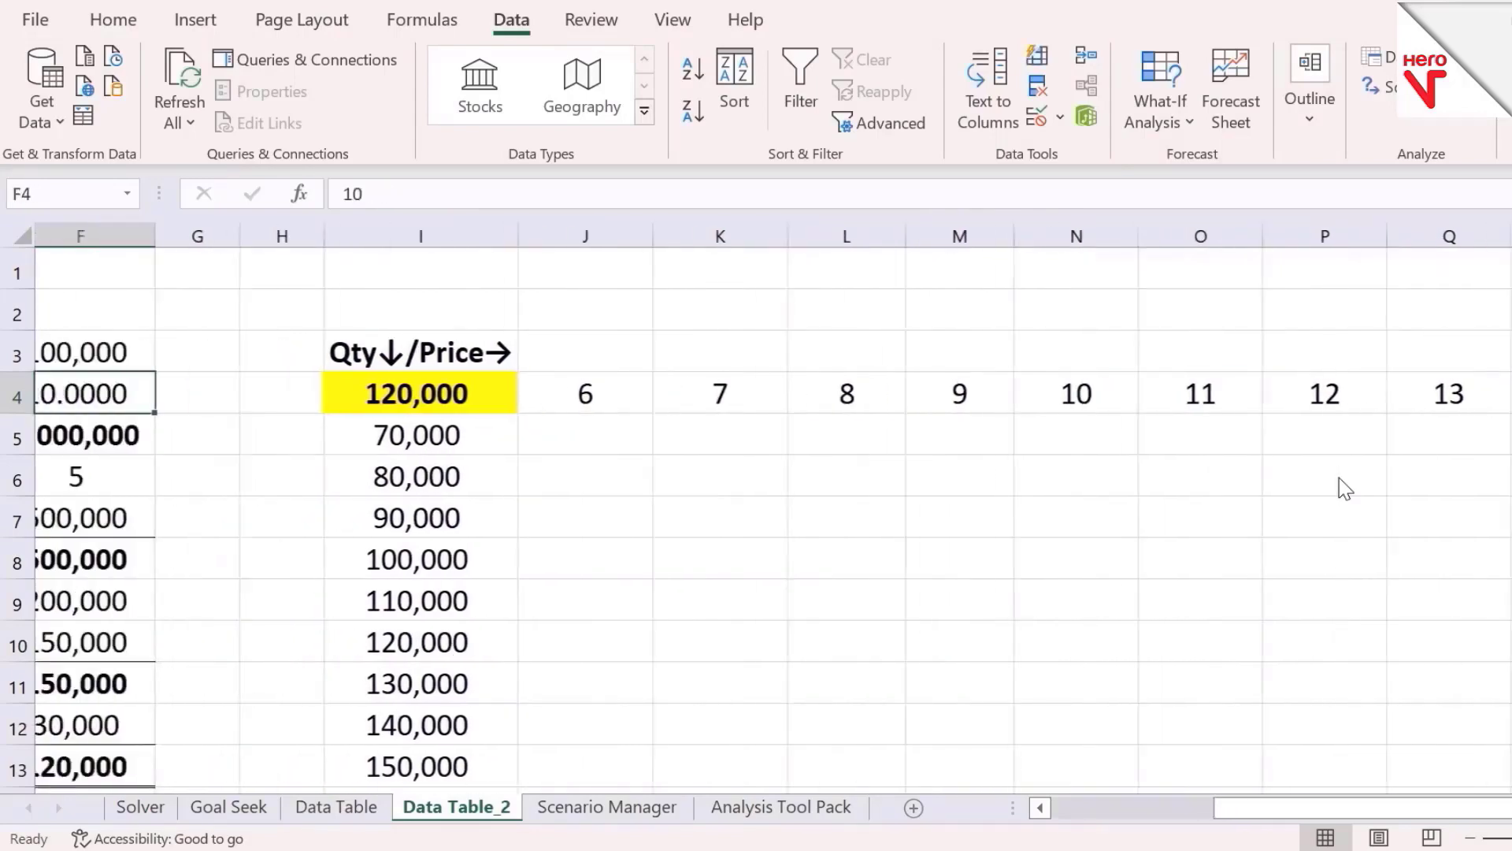
key(Right)
key(Right)
key(Right)
key(Right)
key(Right)
key(Right)
key(Down)
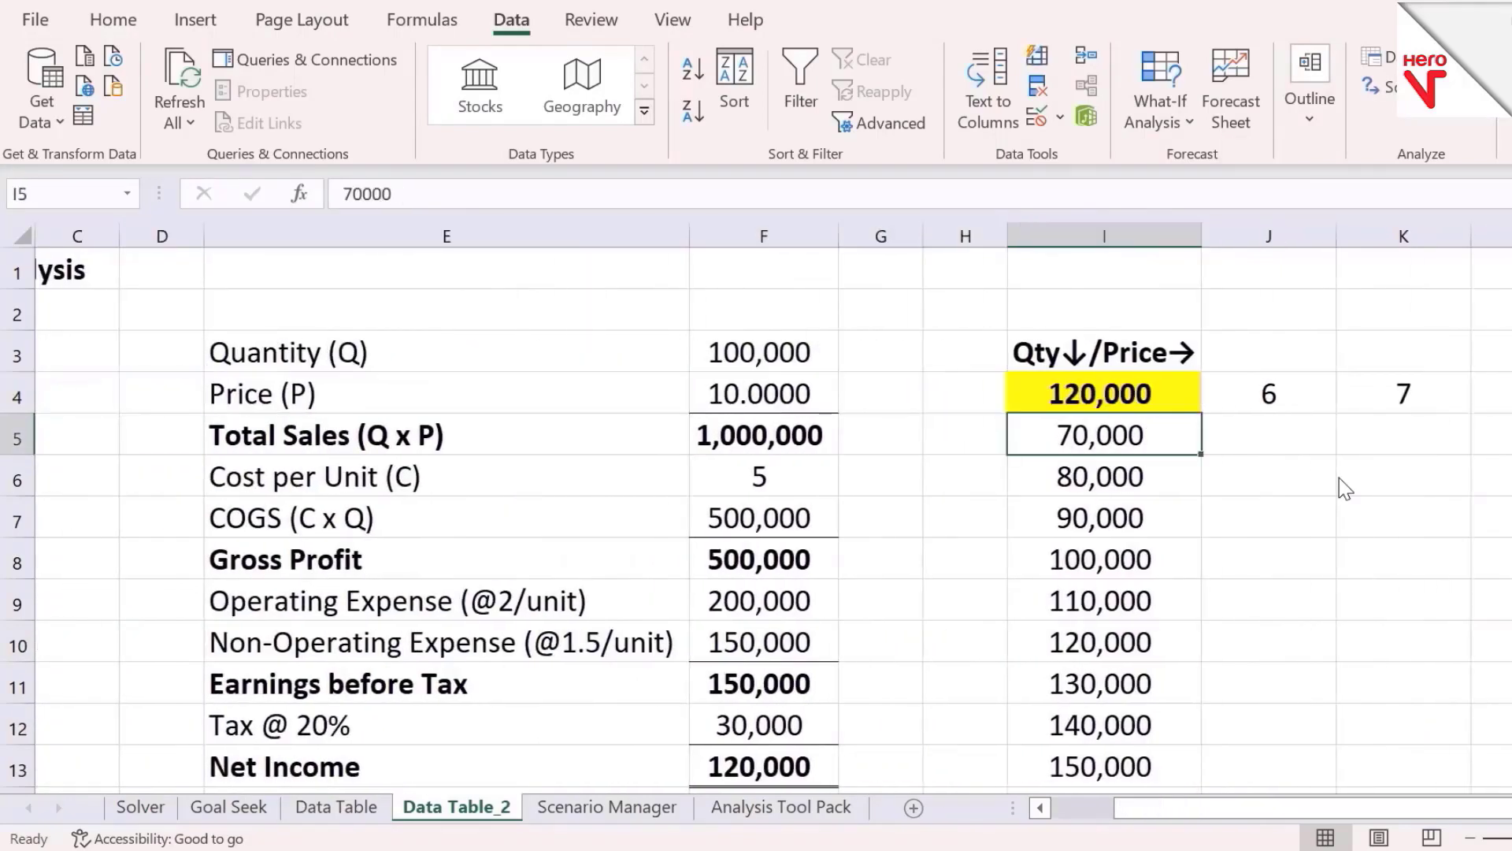
key(ctrl+shift+Down)
key(Down)
key(Down)
key(Down)
key(Down)
key(Down)
key(Down)
key(Down)
key(Down)
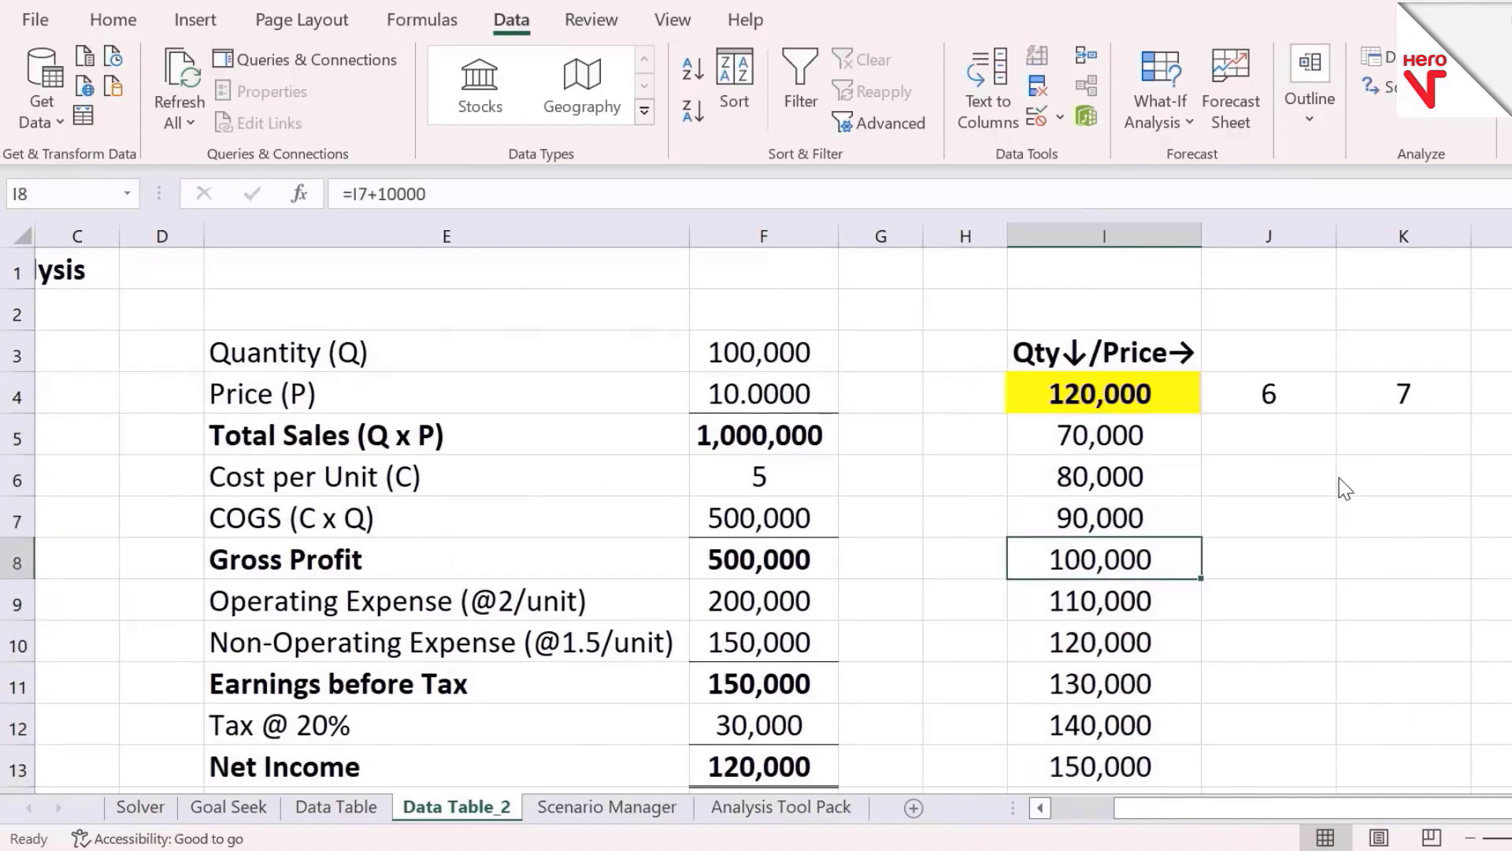
key(Up)
key(Up)
key(Up)
key(Up)
key(Up)
key(Up)
key(Up)
key(Up)
key(Up)
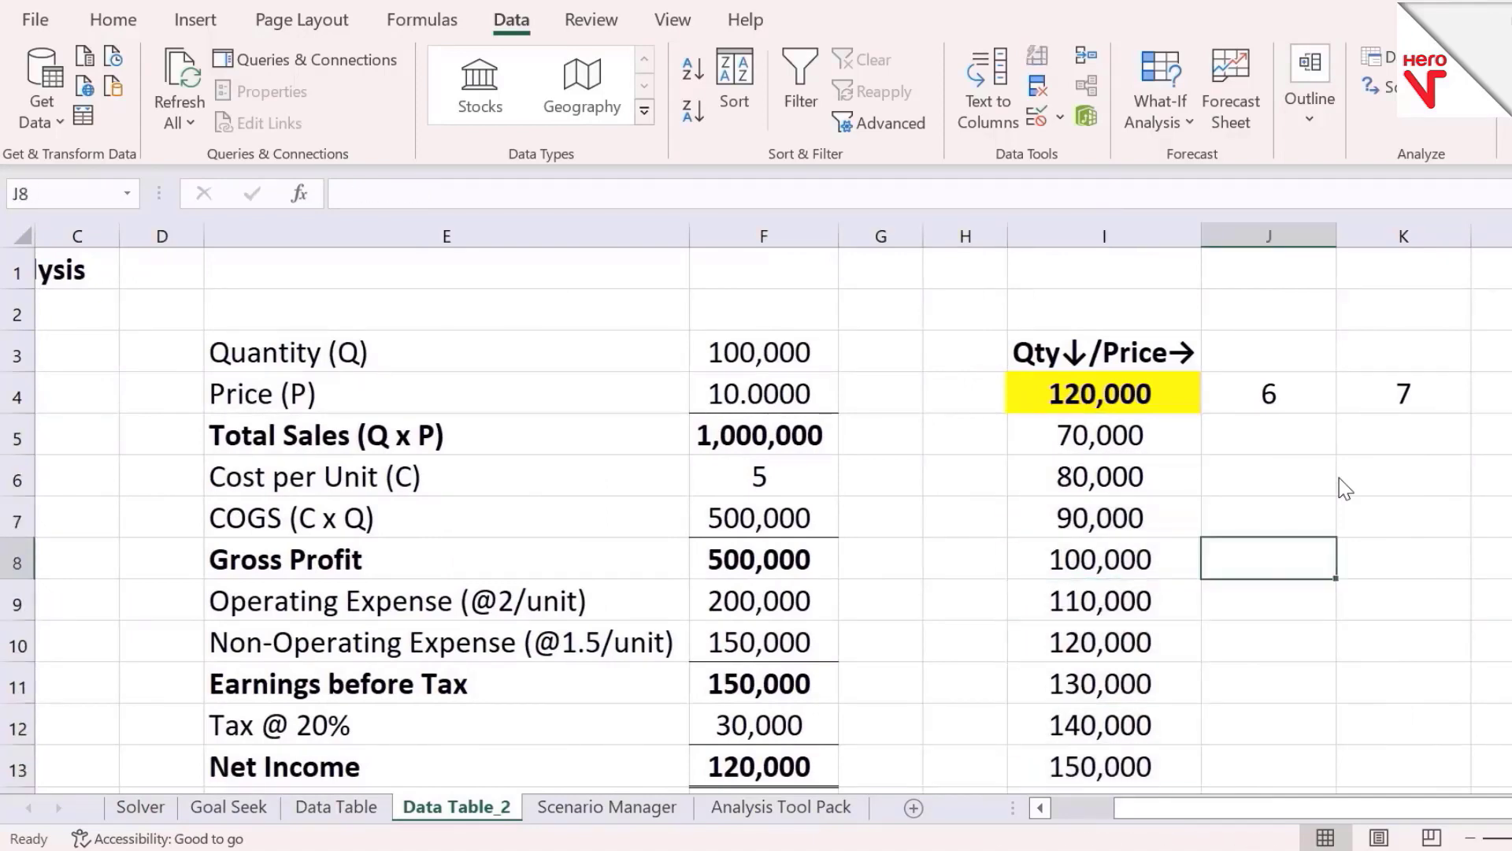
key(Right)
key(Left)
Link the table's corner cell I4 to the Net Income with the formula =F13
text(=)
key(Left)
key(Down)
key(Left)
key(Down)
key(Left)
key(Down)
key(Down)
key(Down)
key(Down)
key(Down)
key(Down)
key(Down)
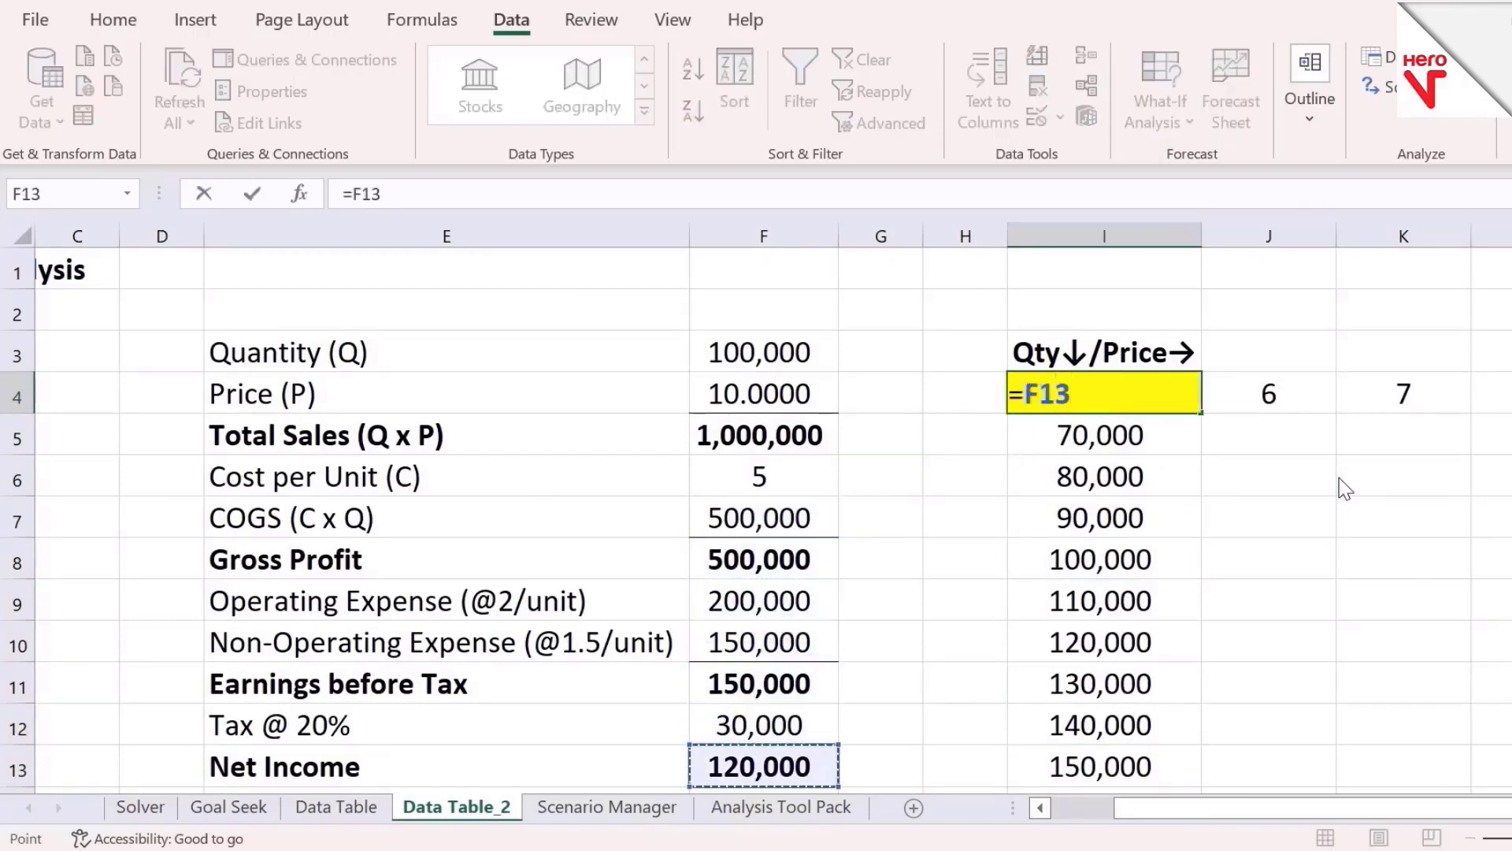
key(Return)
Review the Net Income formula and the quantity and price series formulas on the sheet
key(Up)
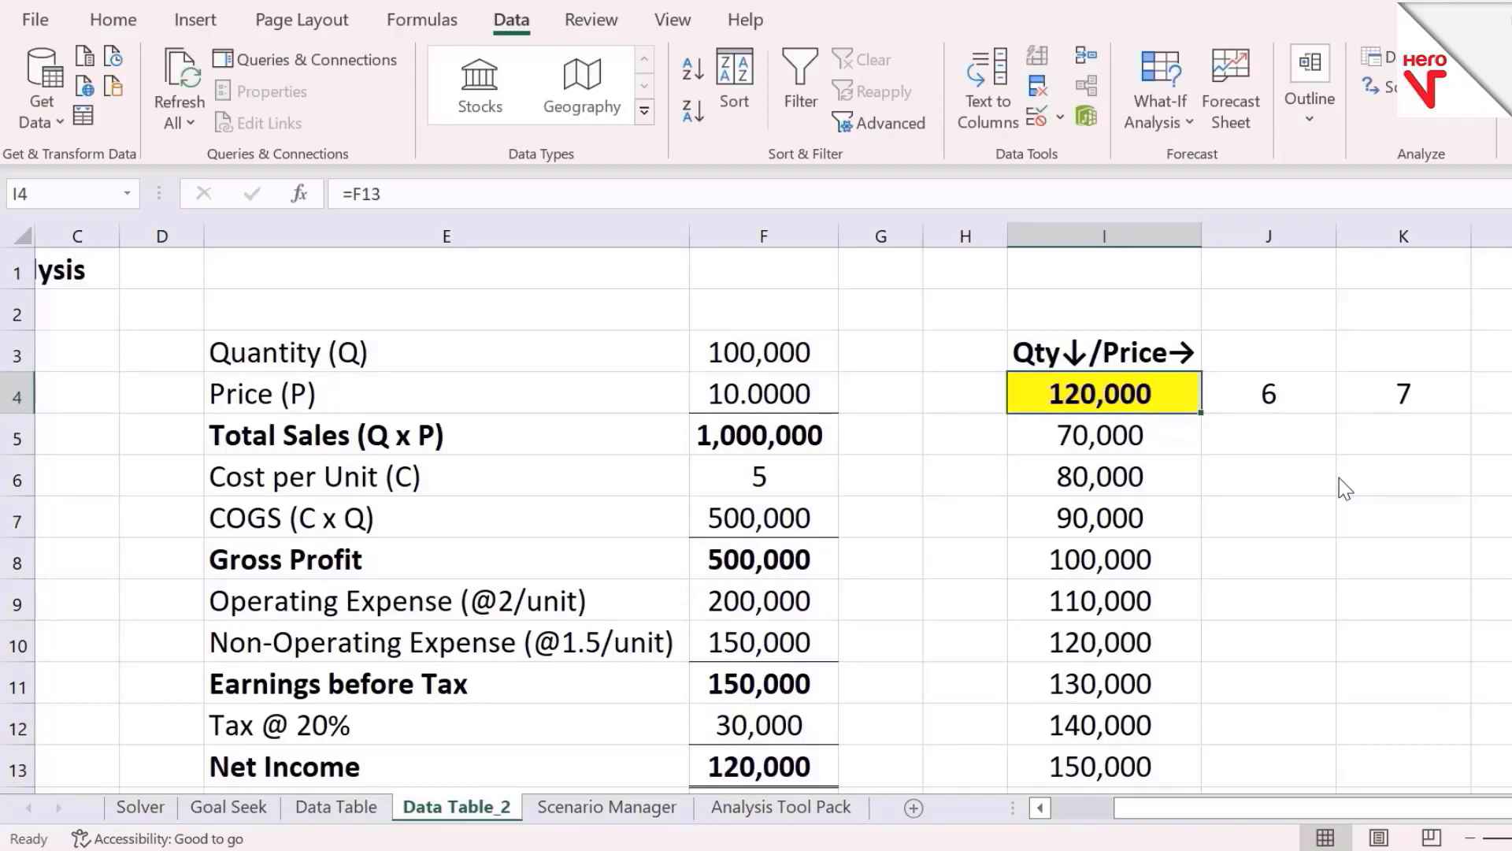
key(Left)
key(Down)
key(Left)
key(Down)
key(Down)
key(Down)
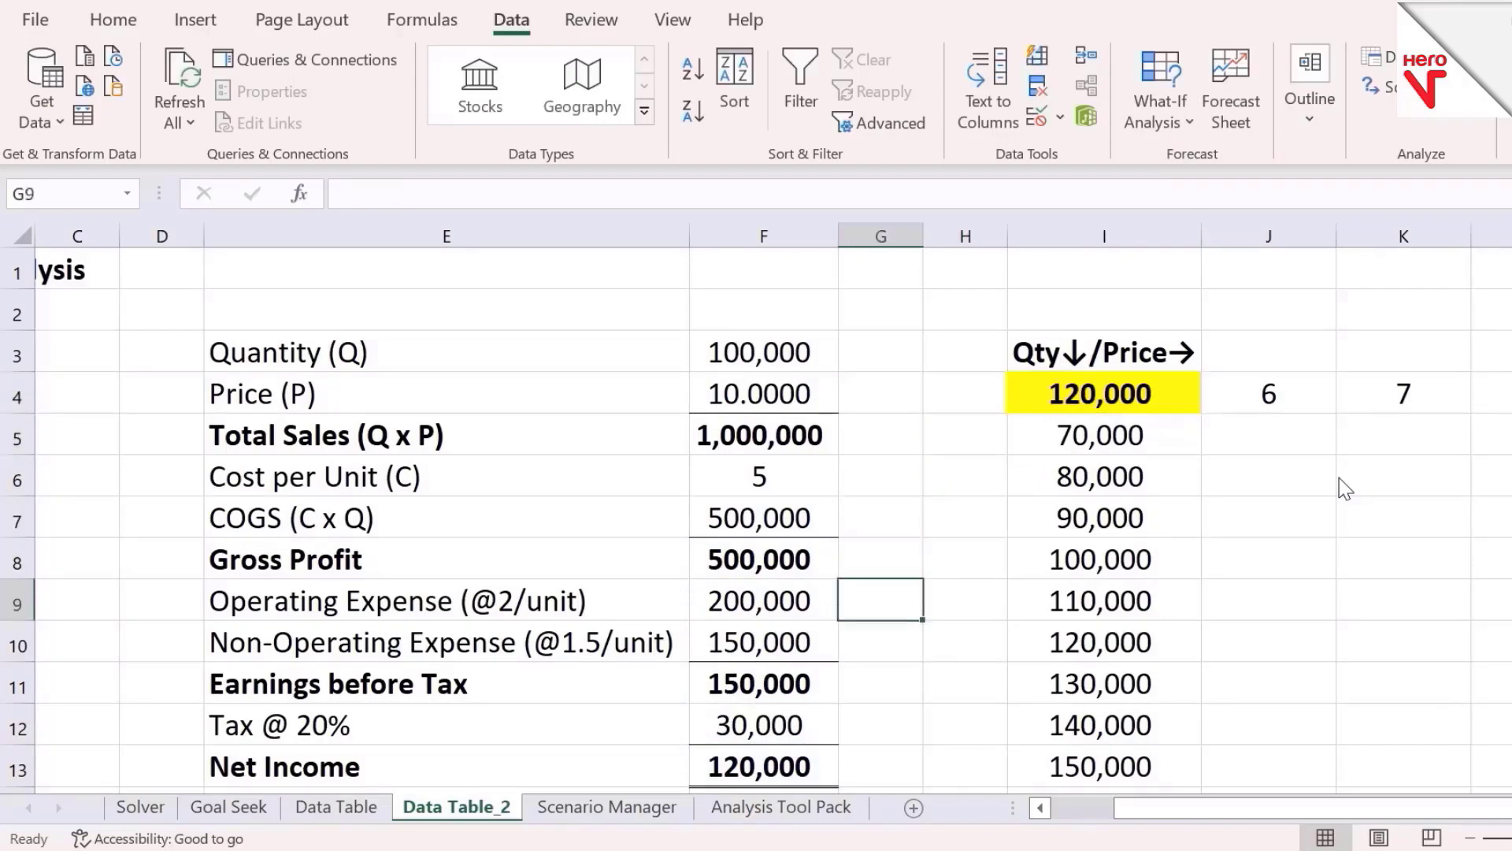
key(Left)
key(Down)
key(Down)
key(Down)
key(Down)
key(Down)
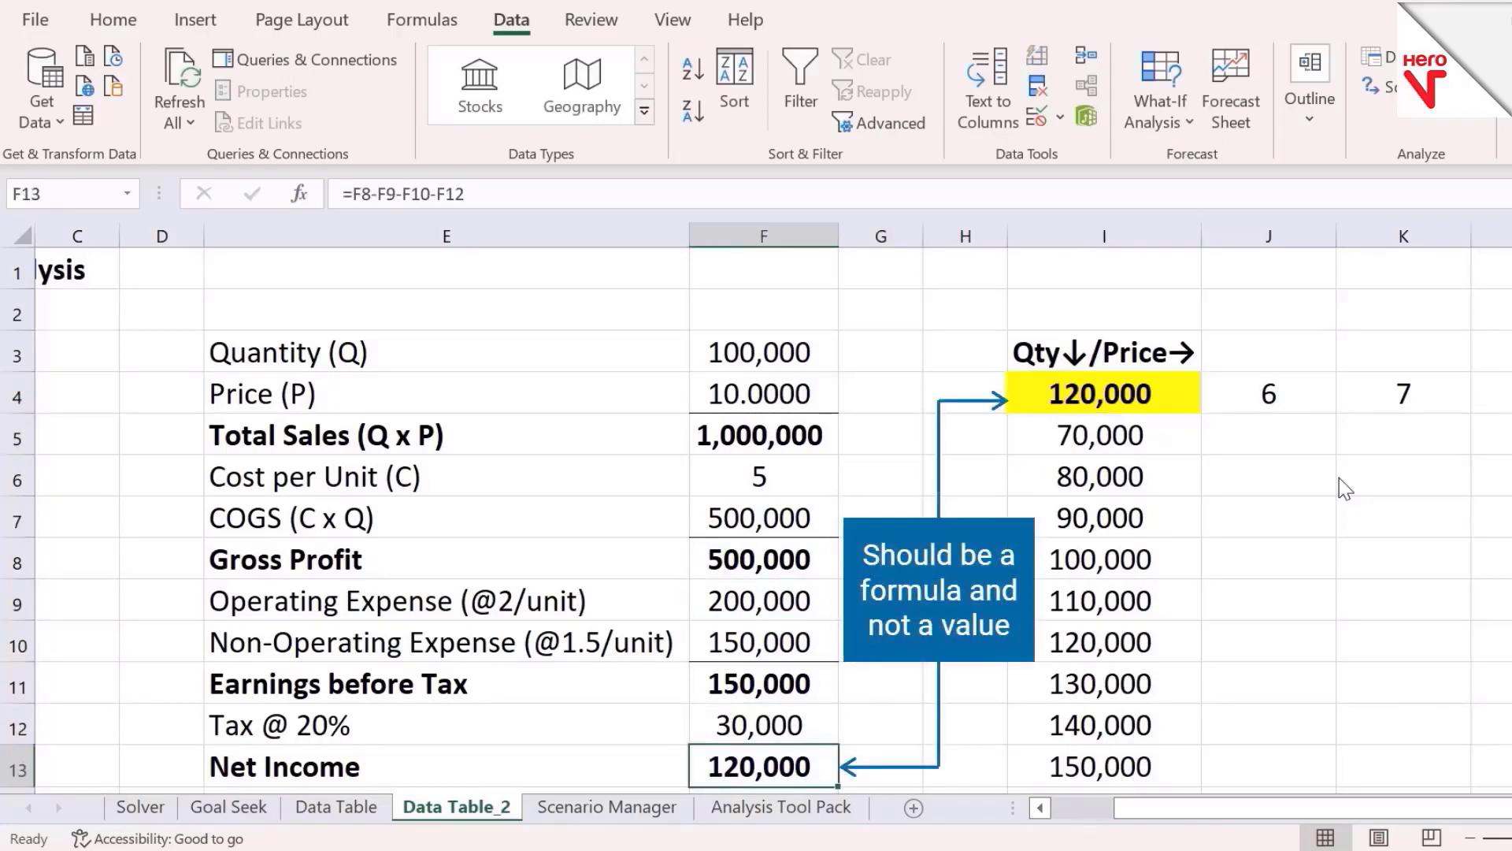
key(Up)
key(Right)
key(Up)
key(Right)
key(Up)
key(Up)
key(Up)
key(Right)
key(Up)
key(Up)
key(Up)
key(Up)
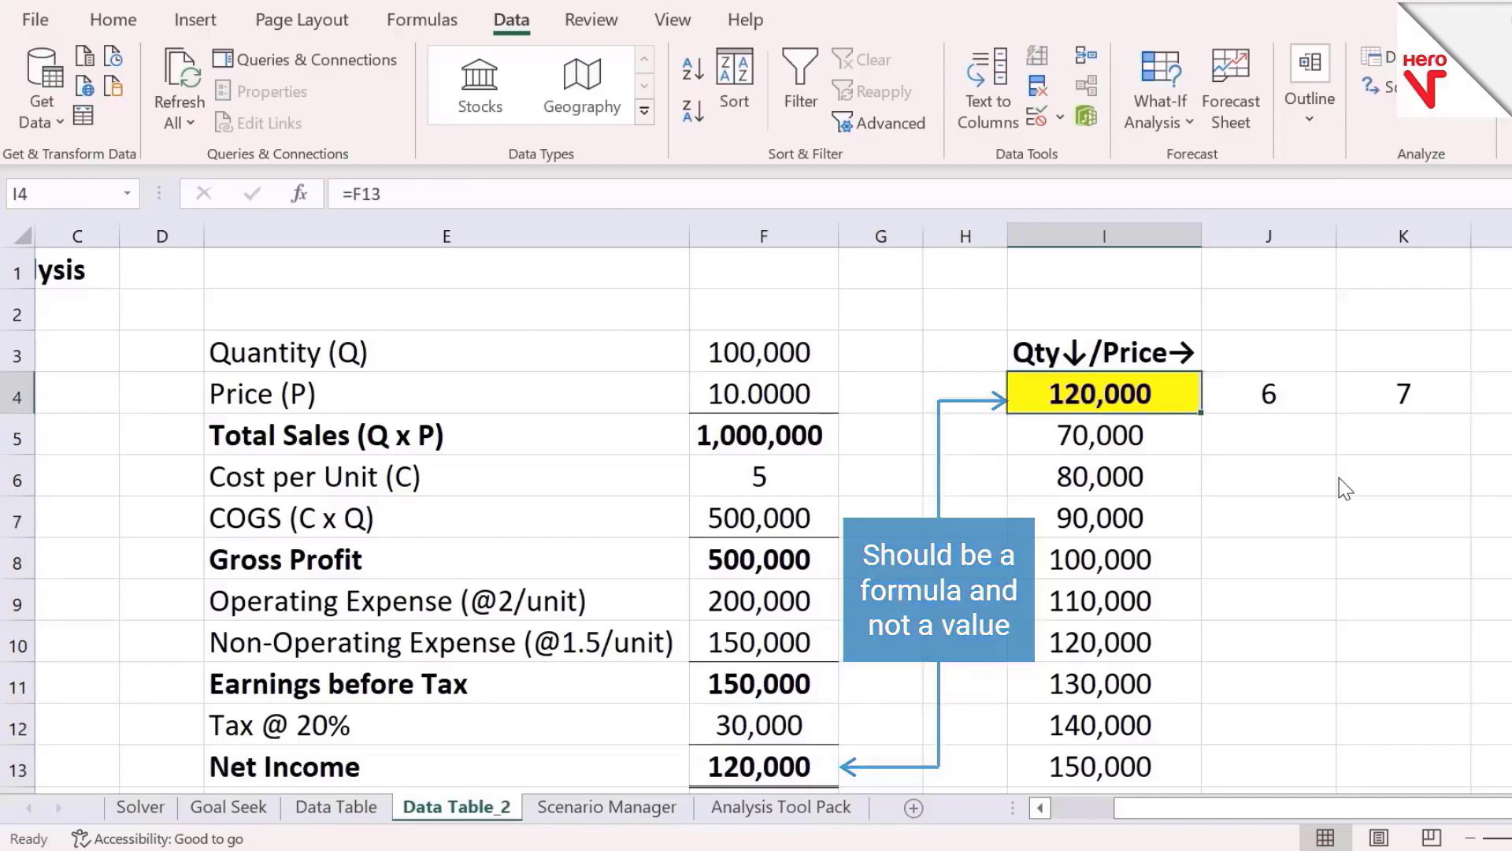
key(Up)
key(Down)
key(Down)
key(Down)
key(Down)
key(Down)
key(Down)
key(Down)
key(Down)
key(Down)
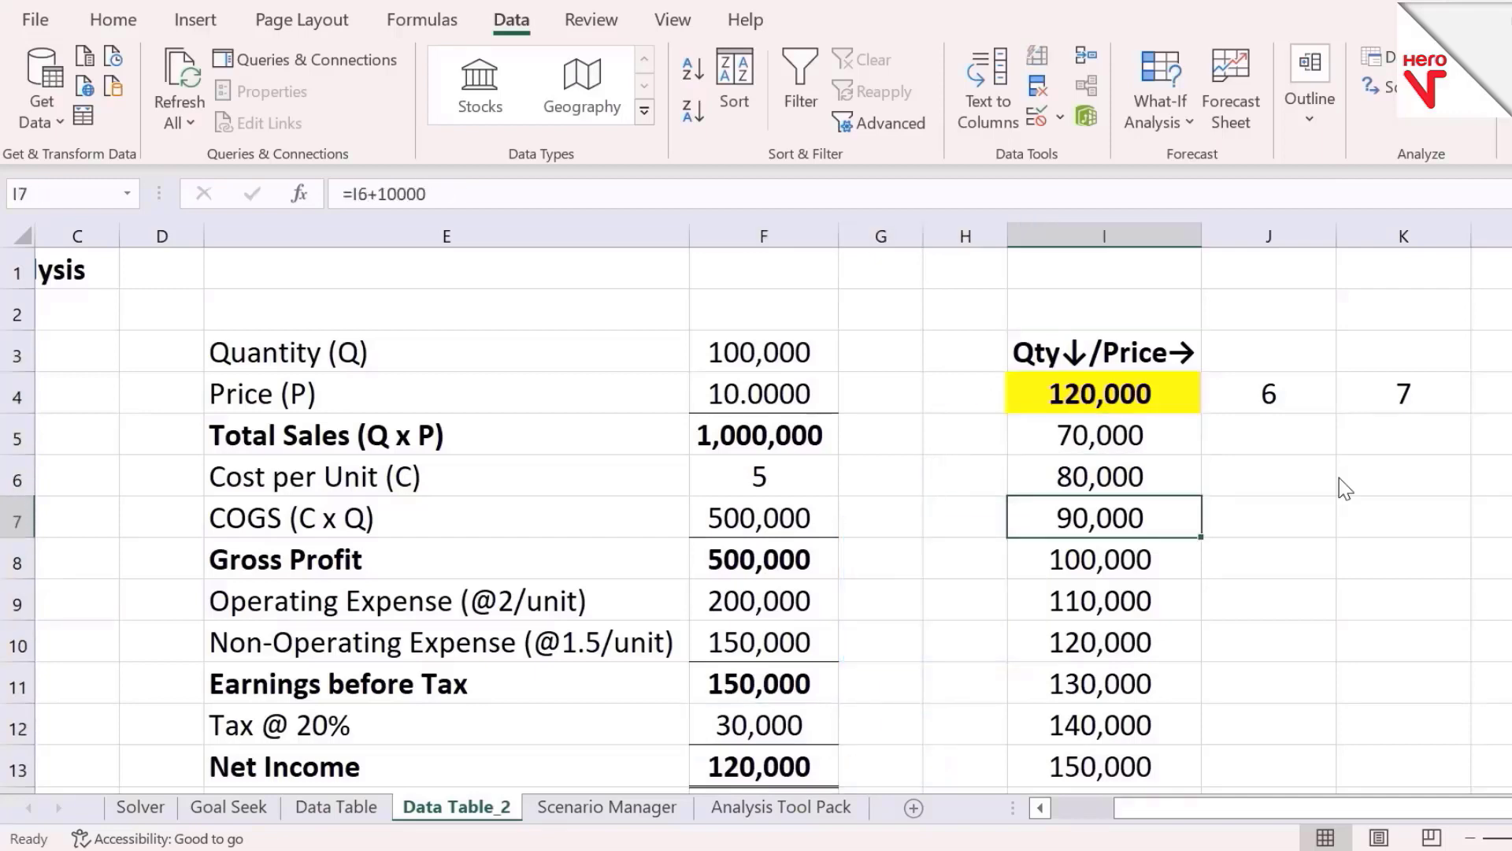
key(Up)
key(Up)
key(Up)
key(Up)
key(Up)
key(Up)
key(Up)
key(Up)
key(Up)
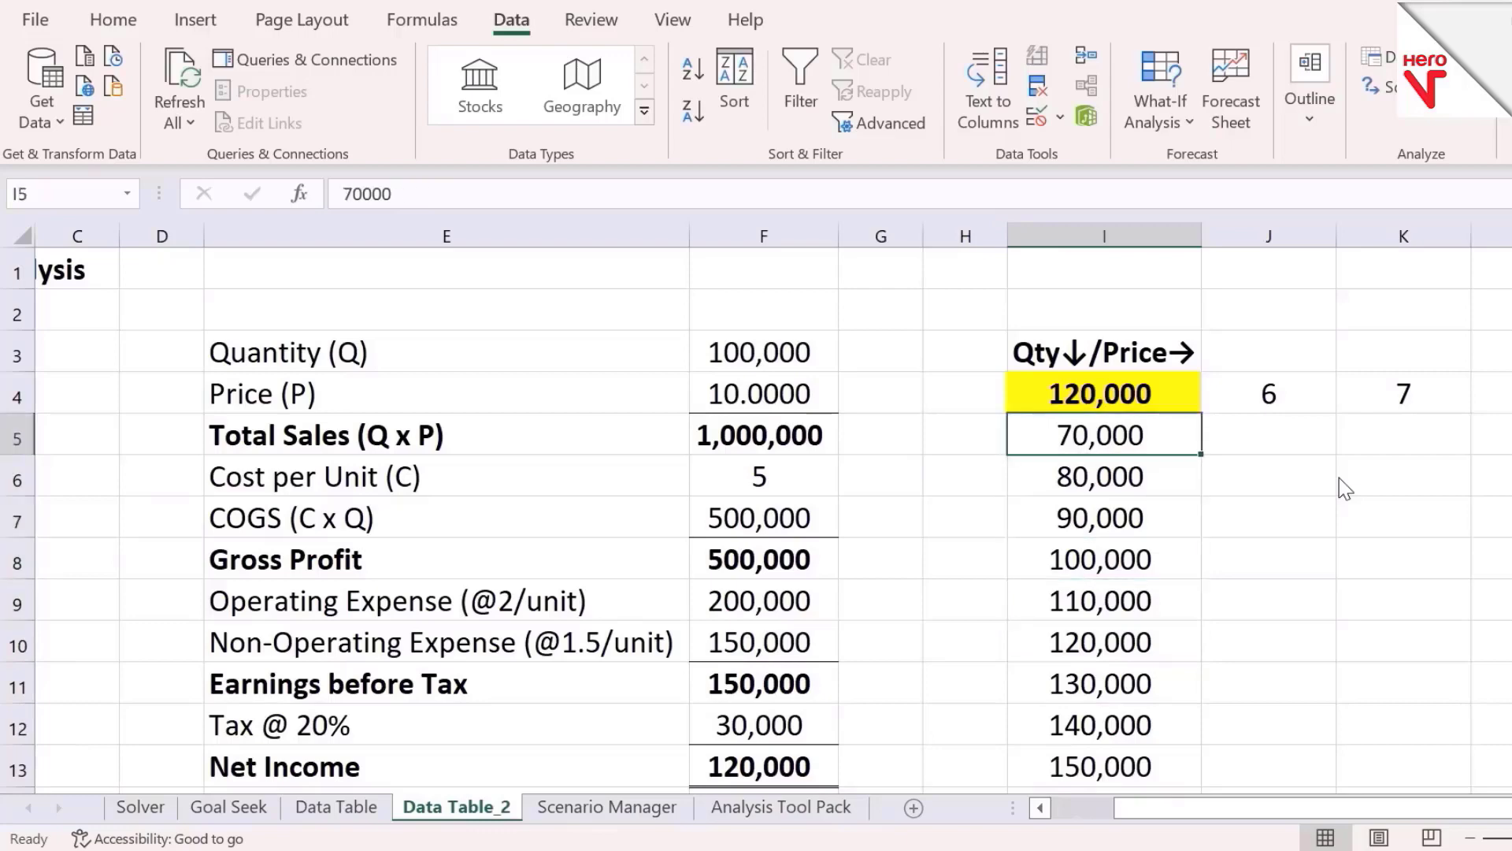
key(Down)
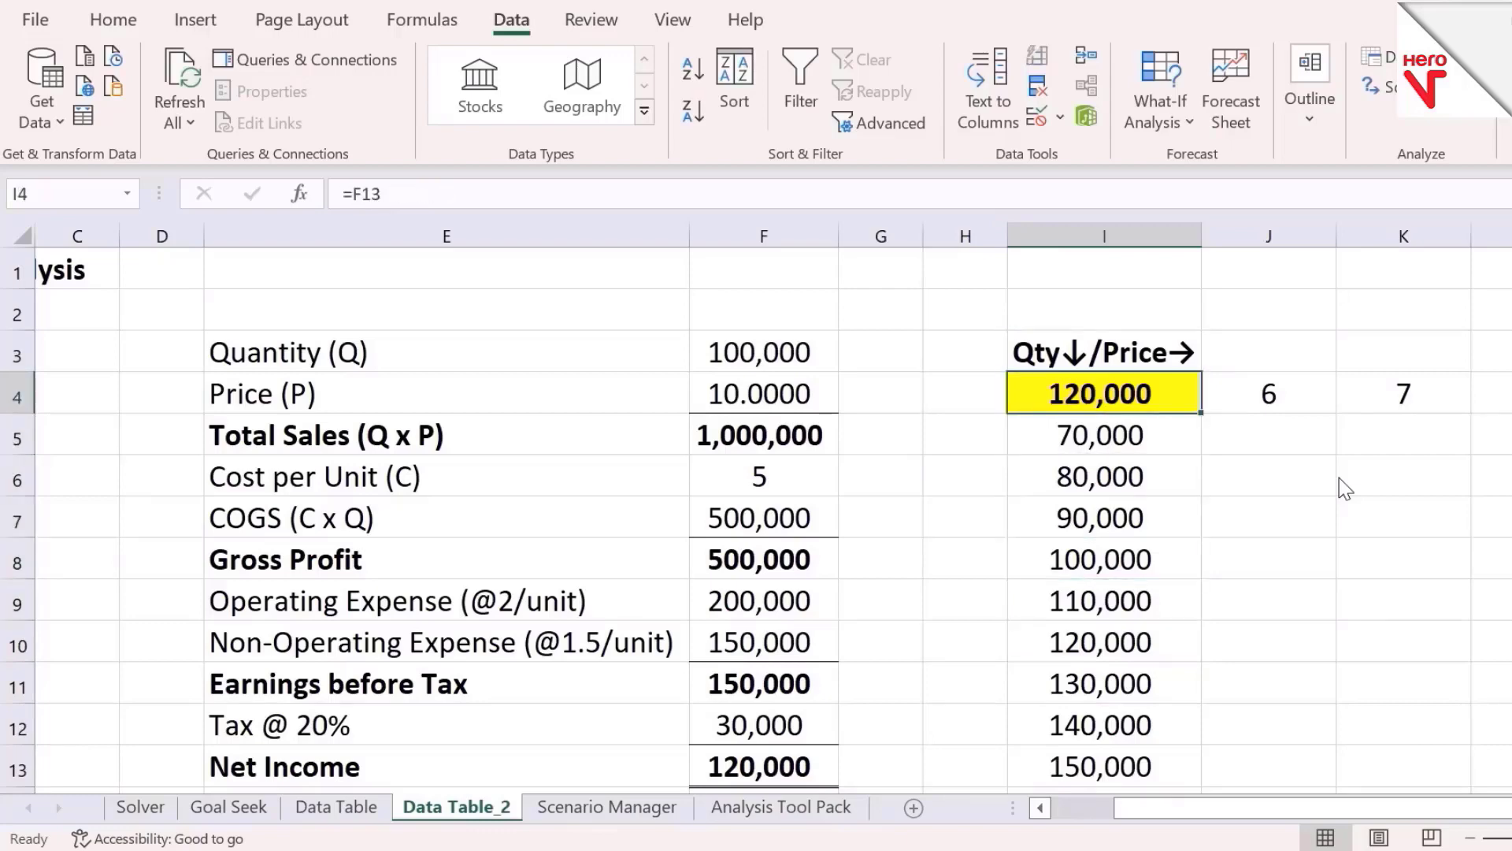
Select the table range I4:S13, open Data Table, and set the row input cell to $F$4
key(shift+Down)
key(shift+Right)
key(shift+Down)
key(shift+Right)
key(shift+Down)
key(shift+Right)
key(shift+Down)
key(shift+Right)
key(shift+Down)
key(shift+Right)
key(shift+Down)
key(shift+Right)
key(shift+Down)
key(shift+Right)
key(shift+Down)
key(shift+Right)
key(shift+Down)
key(shift+Right)
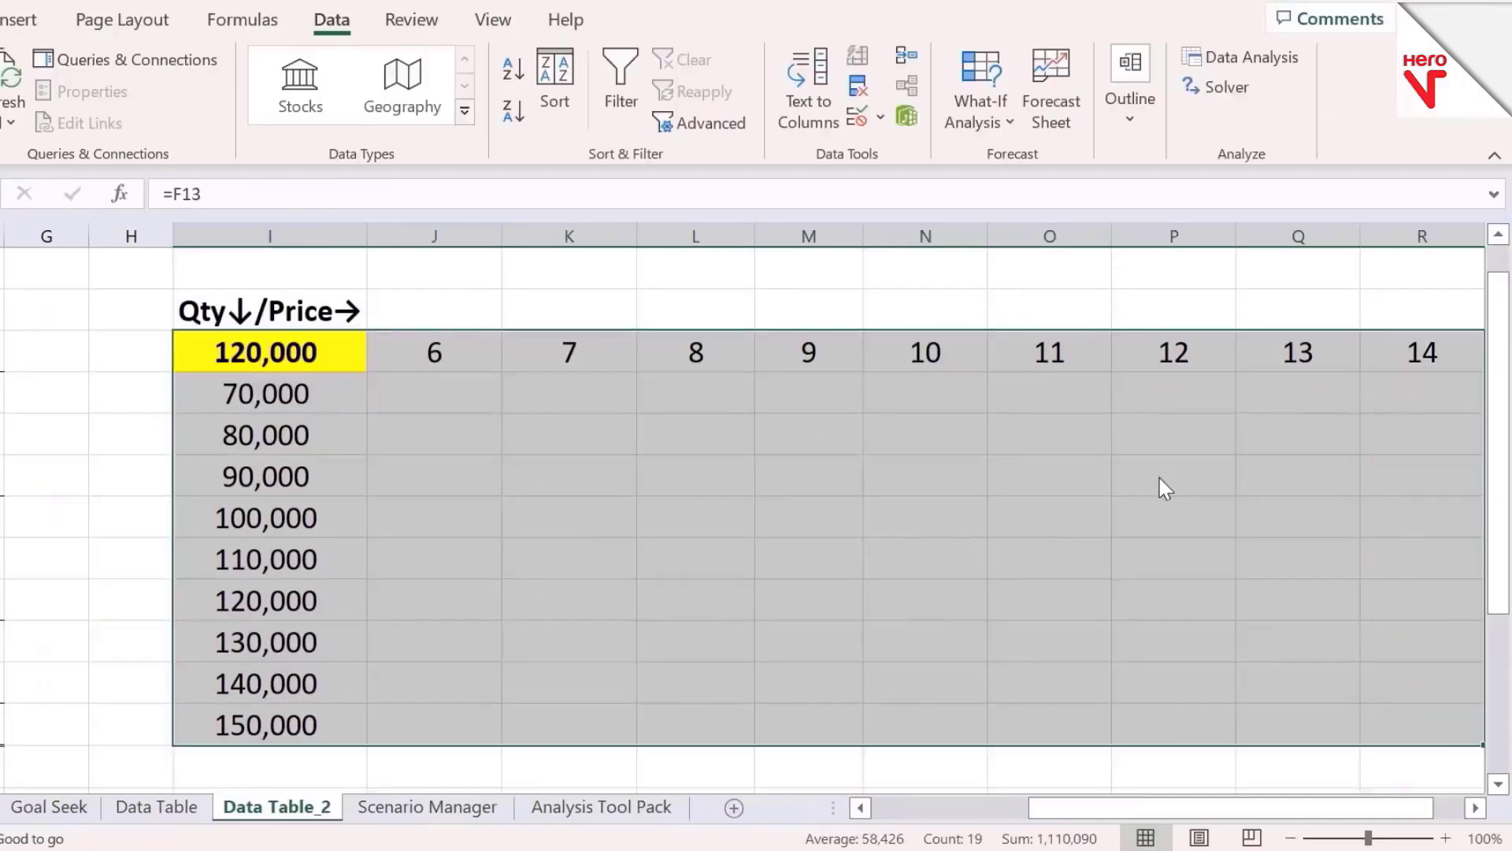
key(shift+Right)
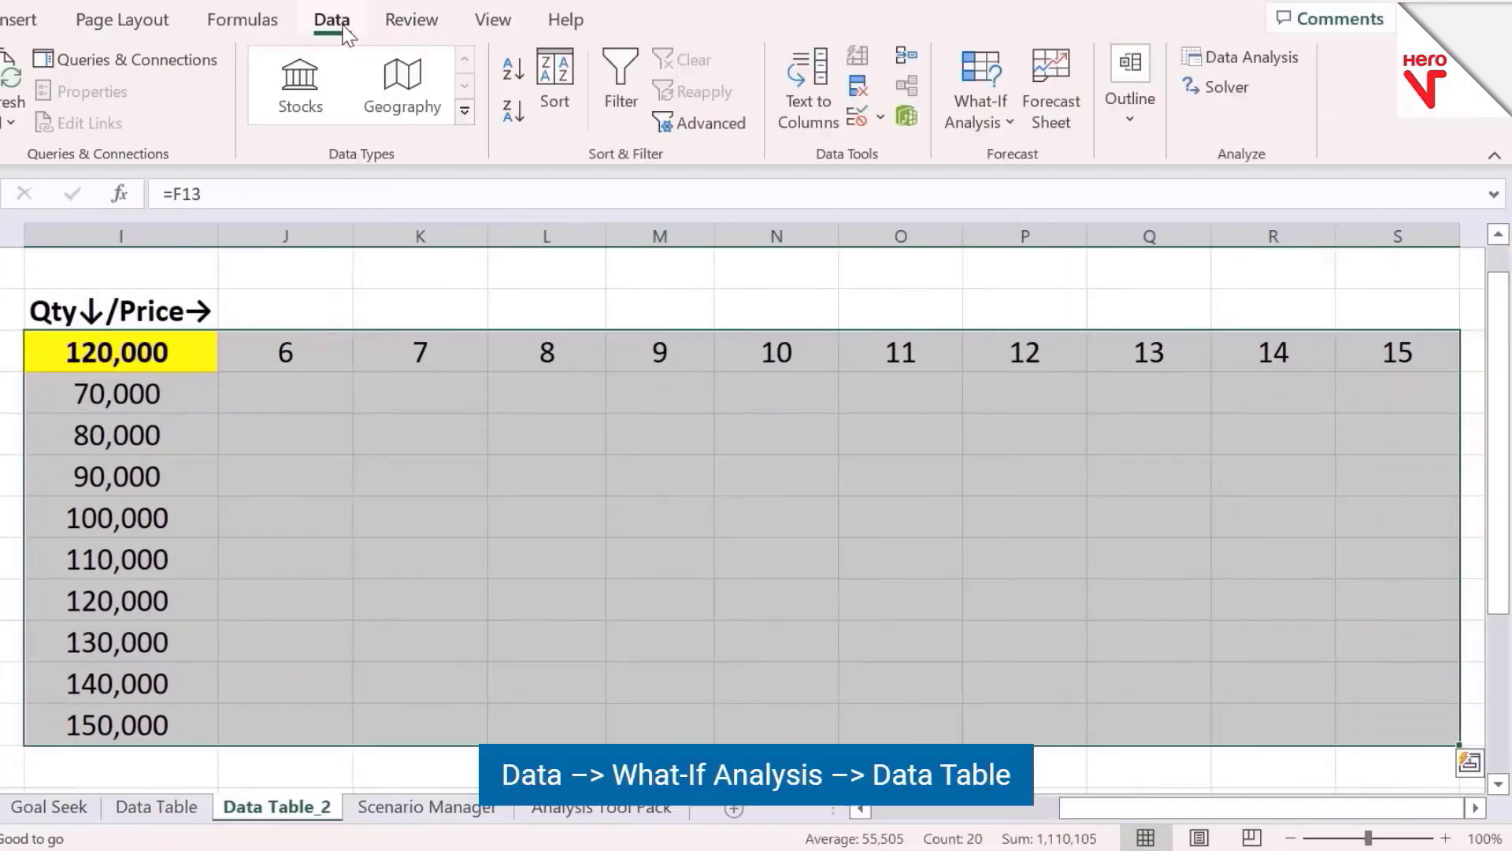
click(1009, 126)
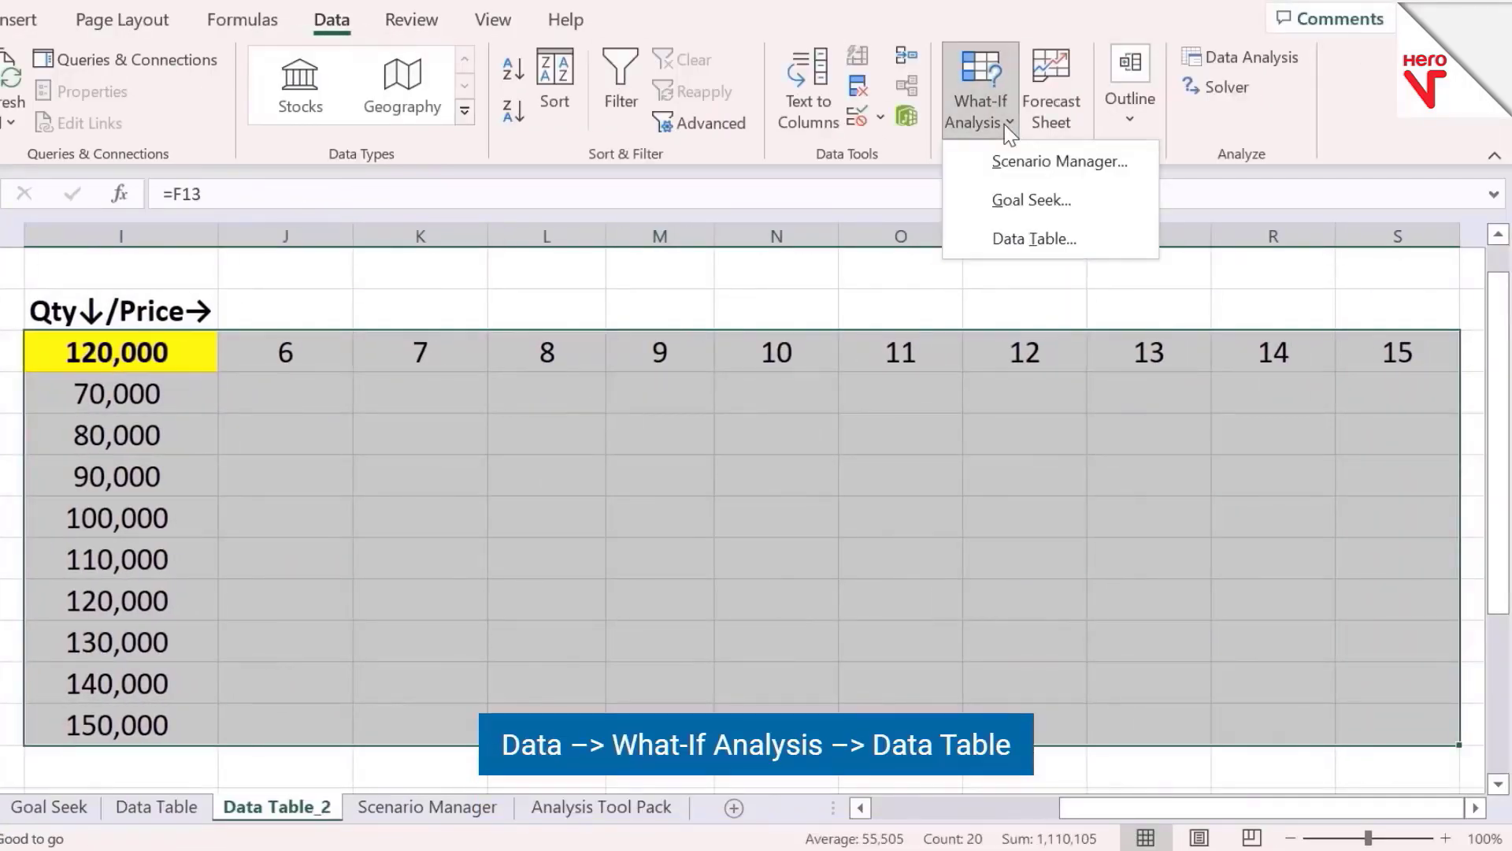
click(1037, 241)
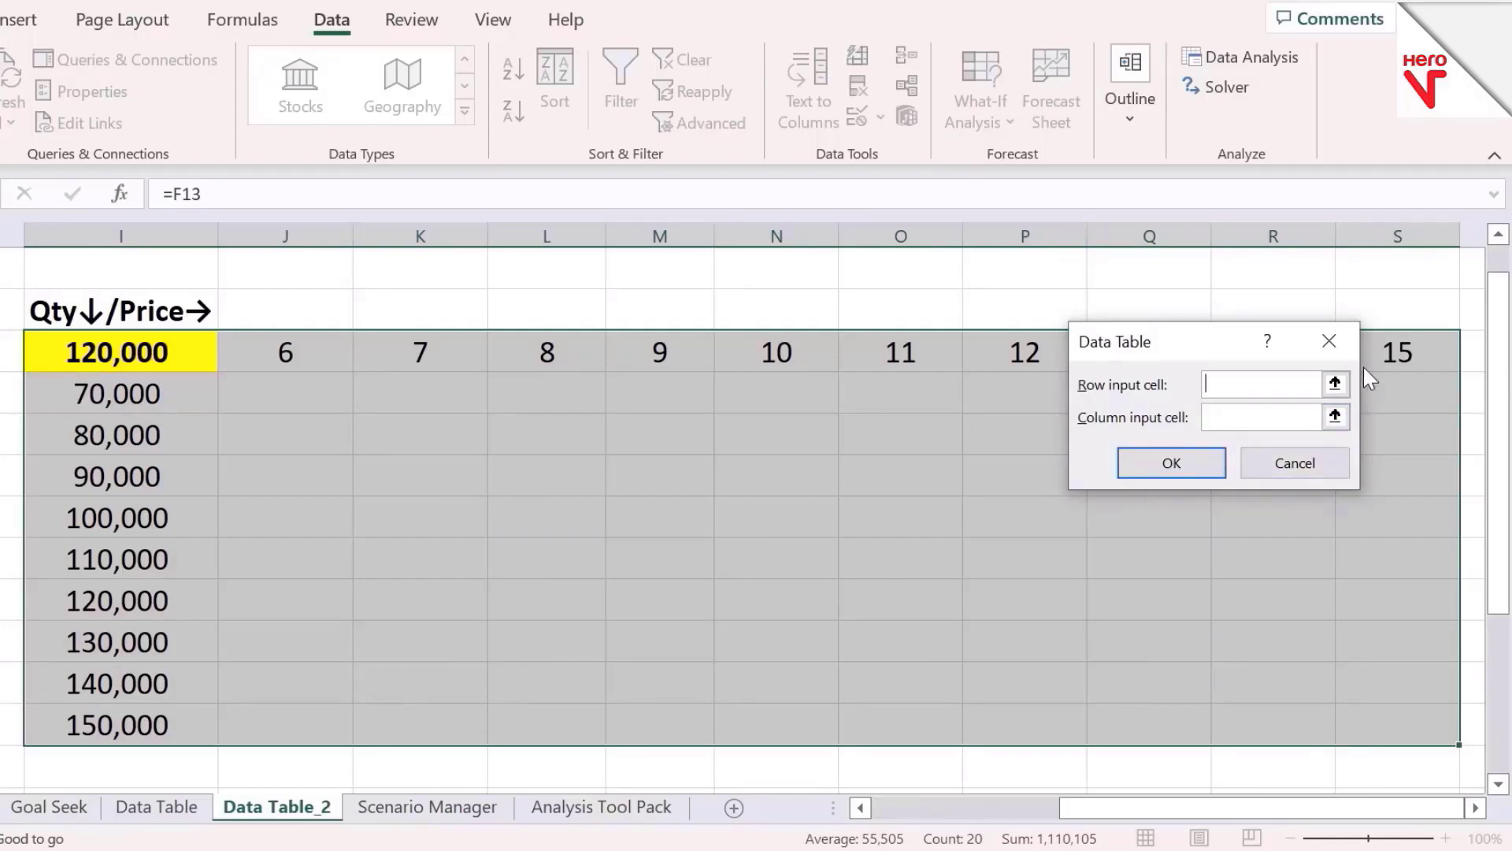
click(1334, 384)
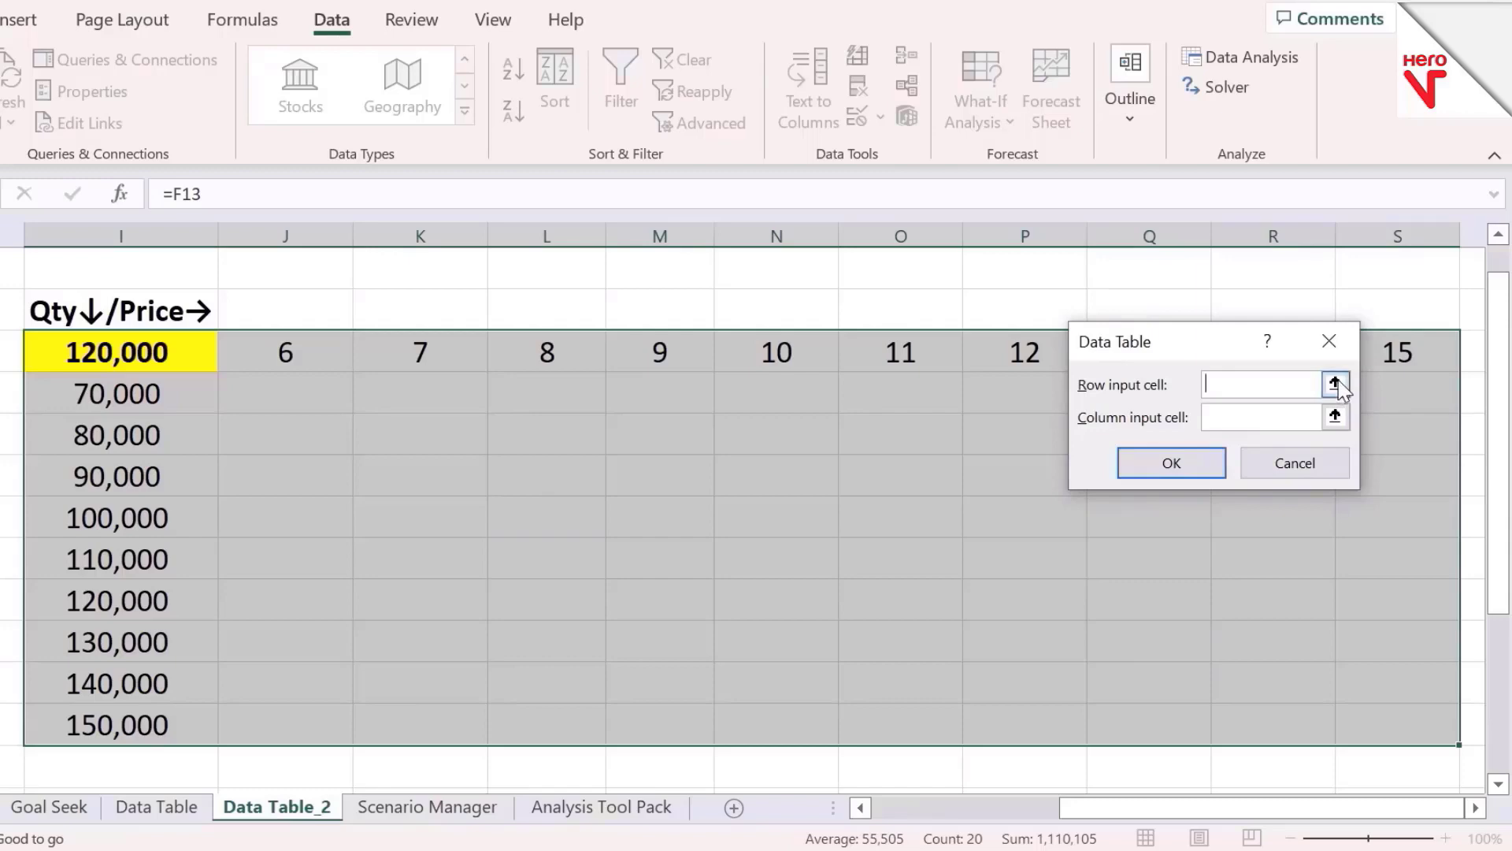
click(732, 348)
key(Left)
key(Left)
key(Left)
key(Left)
key(Left)
key(Left)
key(Left)
key(Left)
key(Left)
key(Left)
key(Left)
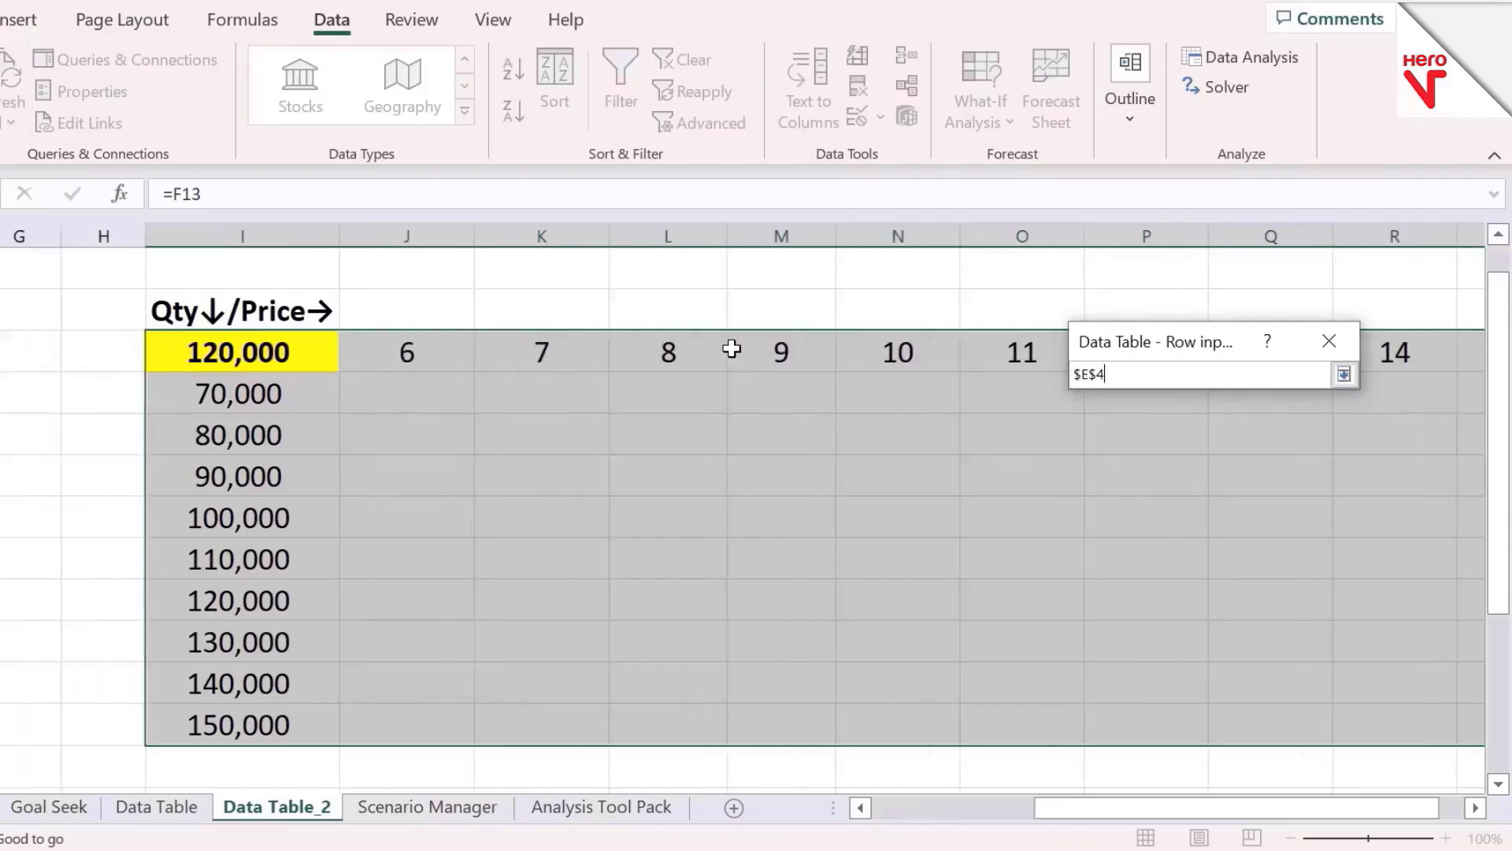
key(Right)
key(Right)
key(Right)
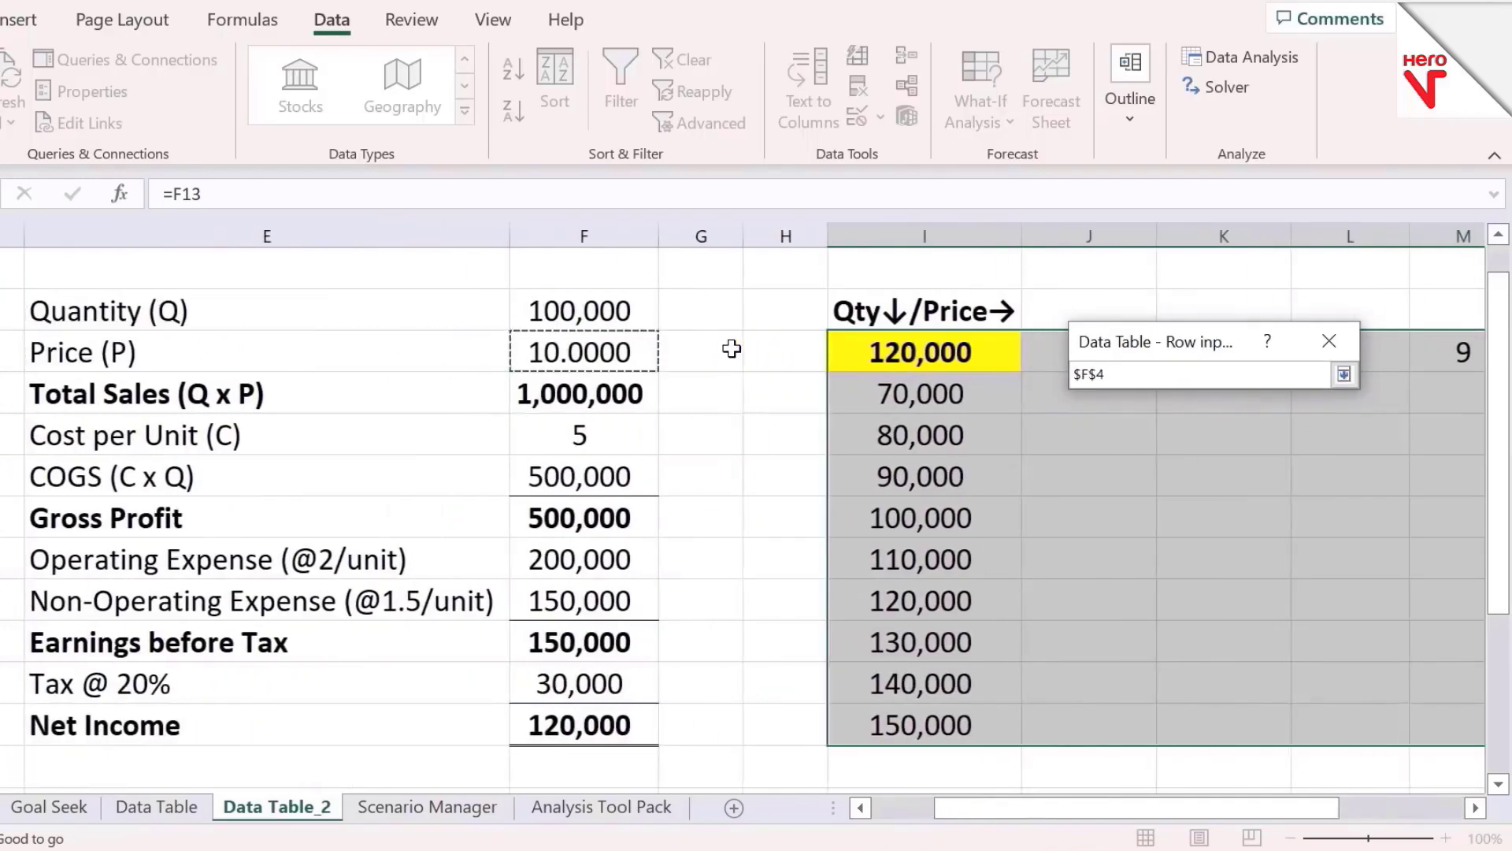
click(1344, 376)
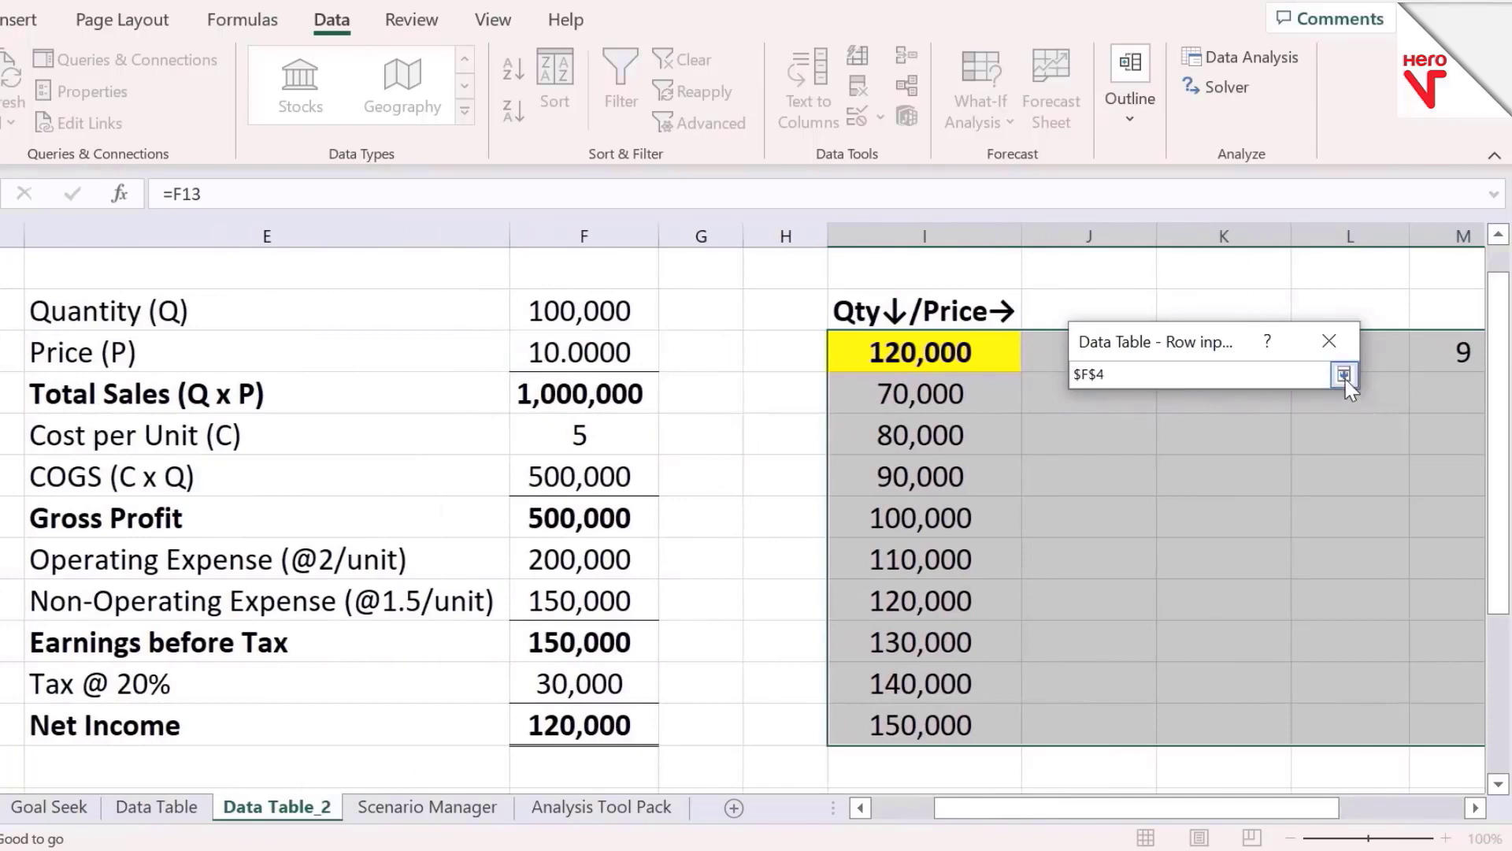
Set the column input cell to $F$3 and create the two-variable data table
click(1338, 415)
click(551, 307)
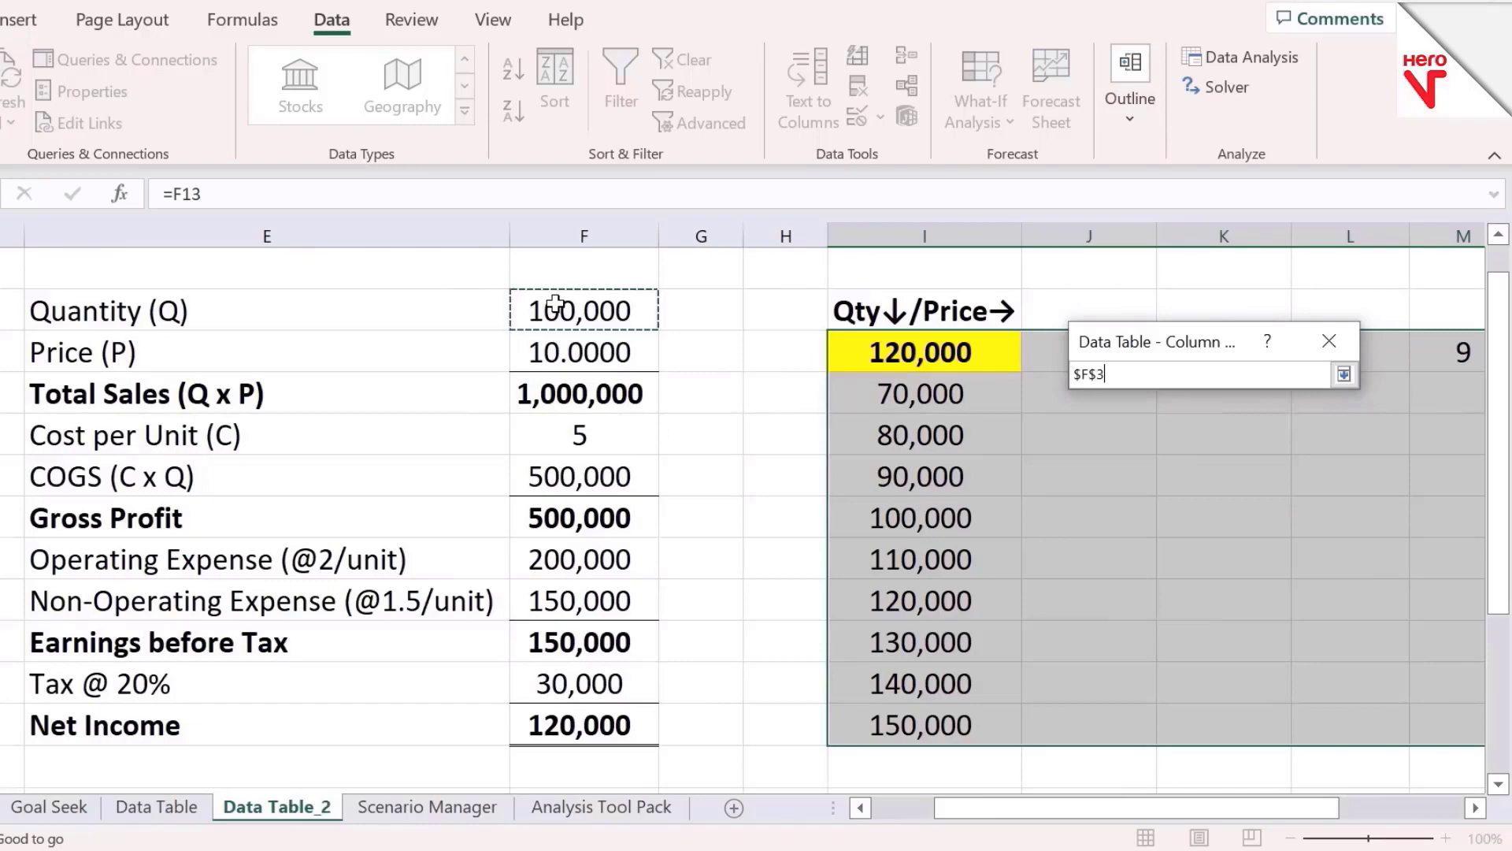
click(1342, 375)
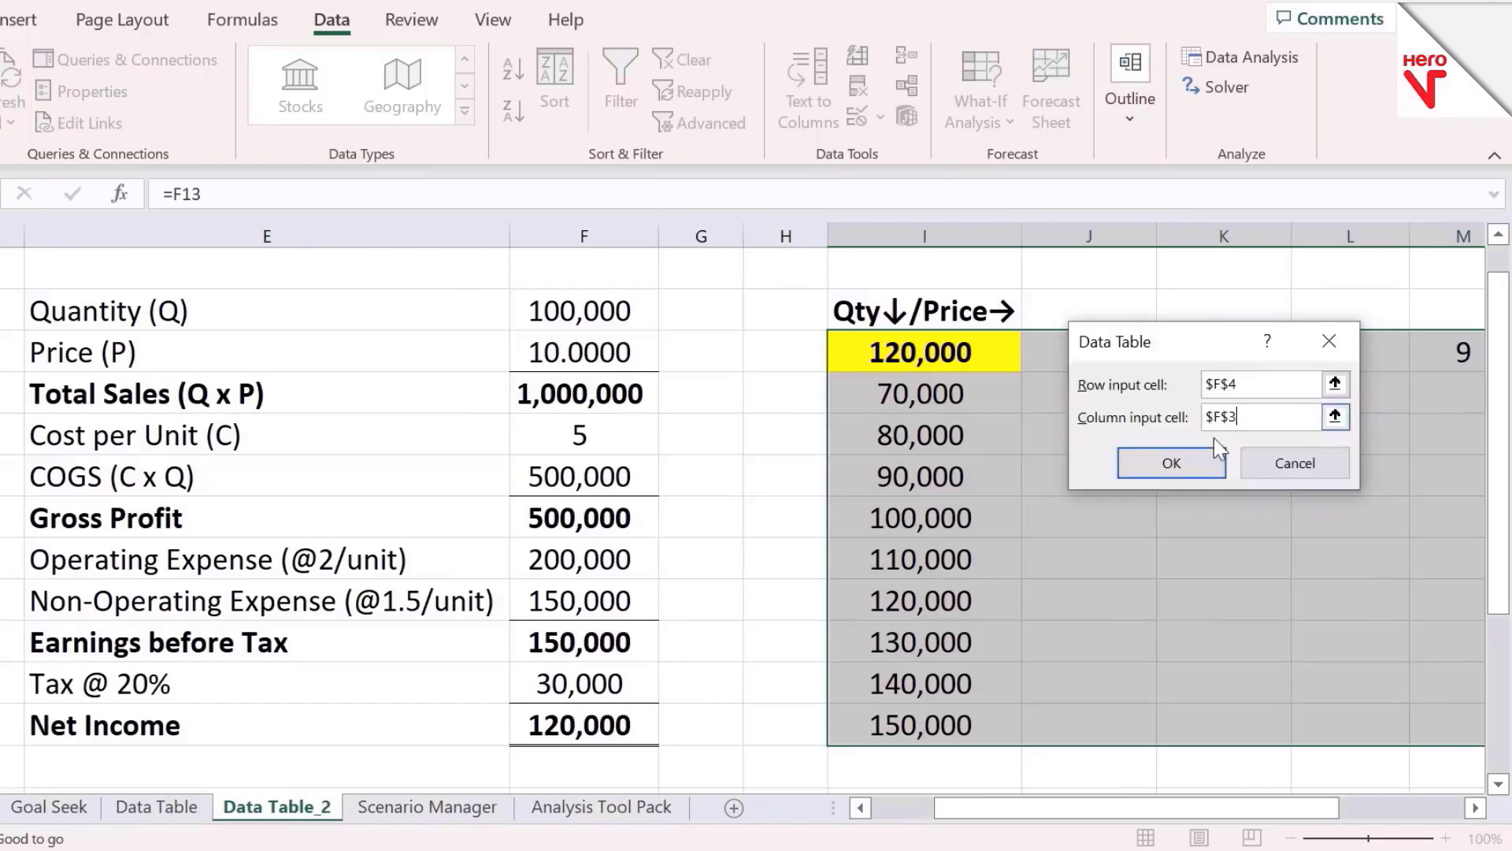
click(1171, 463)
Review the net income values computed across the data table's quantity and price combinations
key(Down)
key(Right)
key(Right)
key(Right)
key(Right)
key(Right)
key(Right)
key(Right)
key(Right)
key(Right)
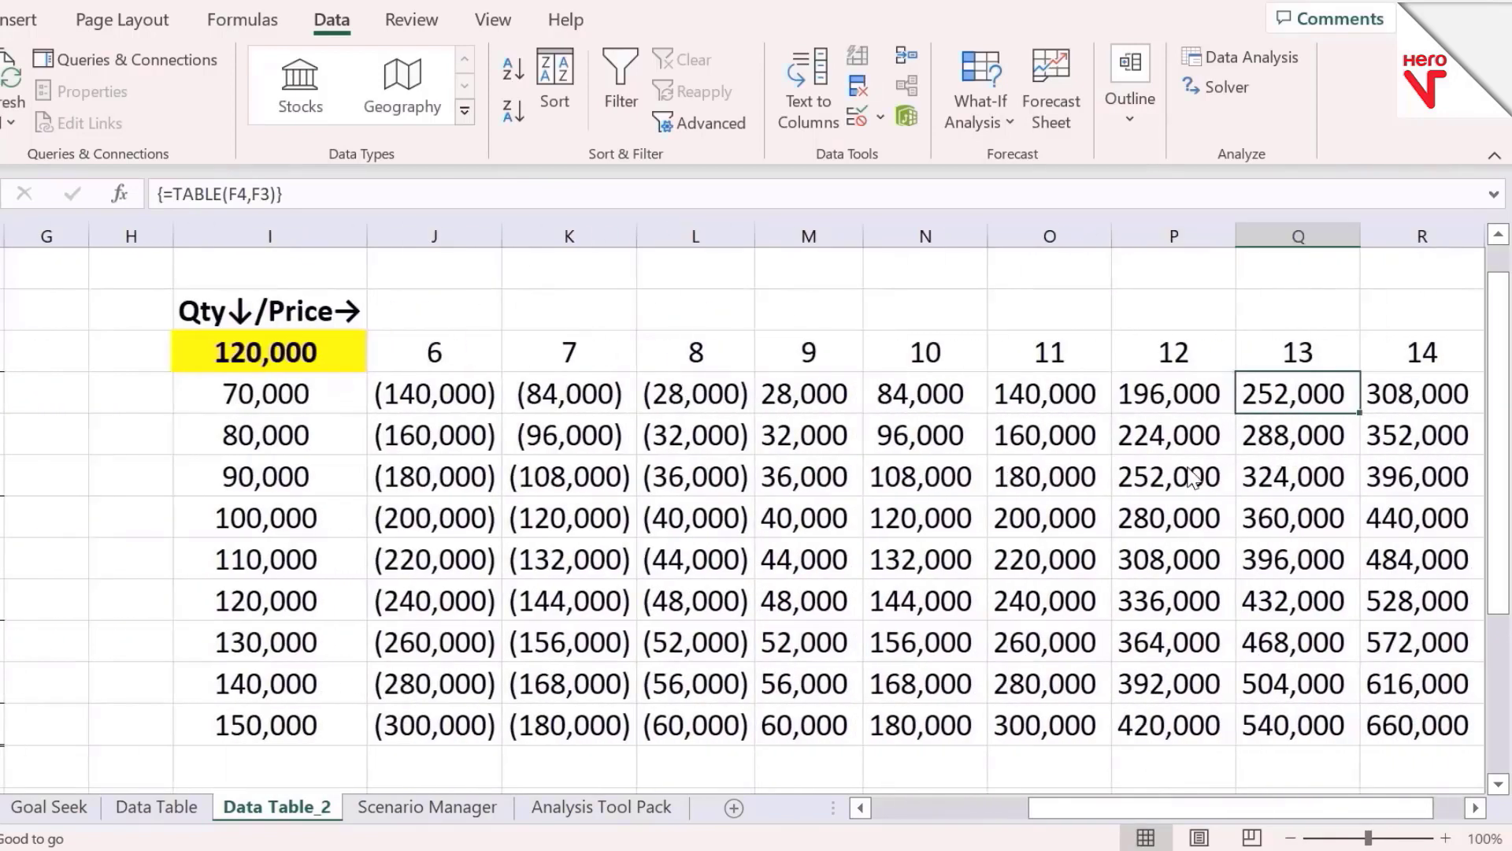
key(Right)
key(Down)
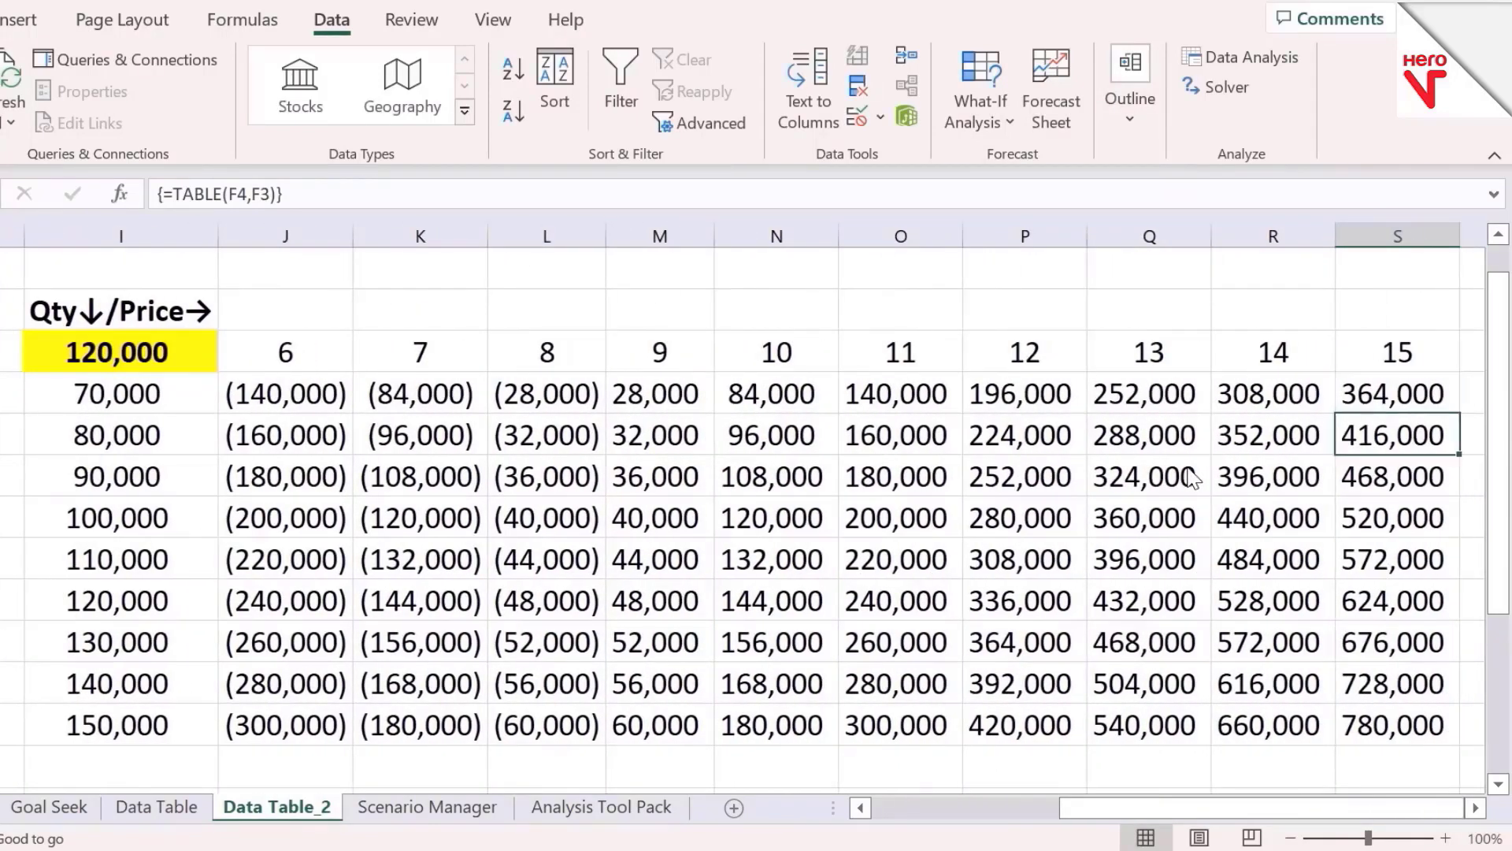
key(Down)
key(Left)
key(Left)
key(Left)
key(Left)
key(Left)
key(Left)
key(Left)
key(Left)
key(Left)
key(Up)
key(Up)
key(Up)
key(Down)
key(Up)
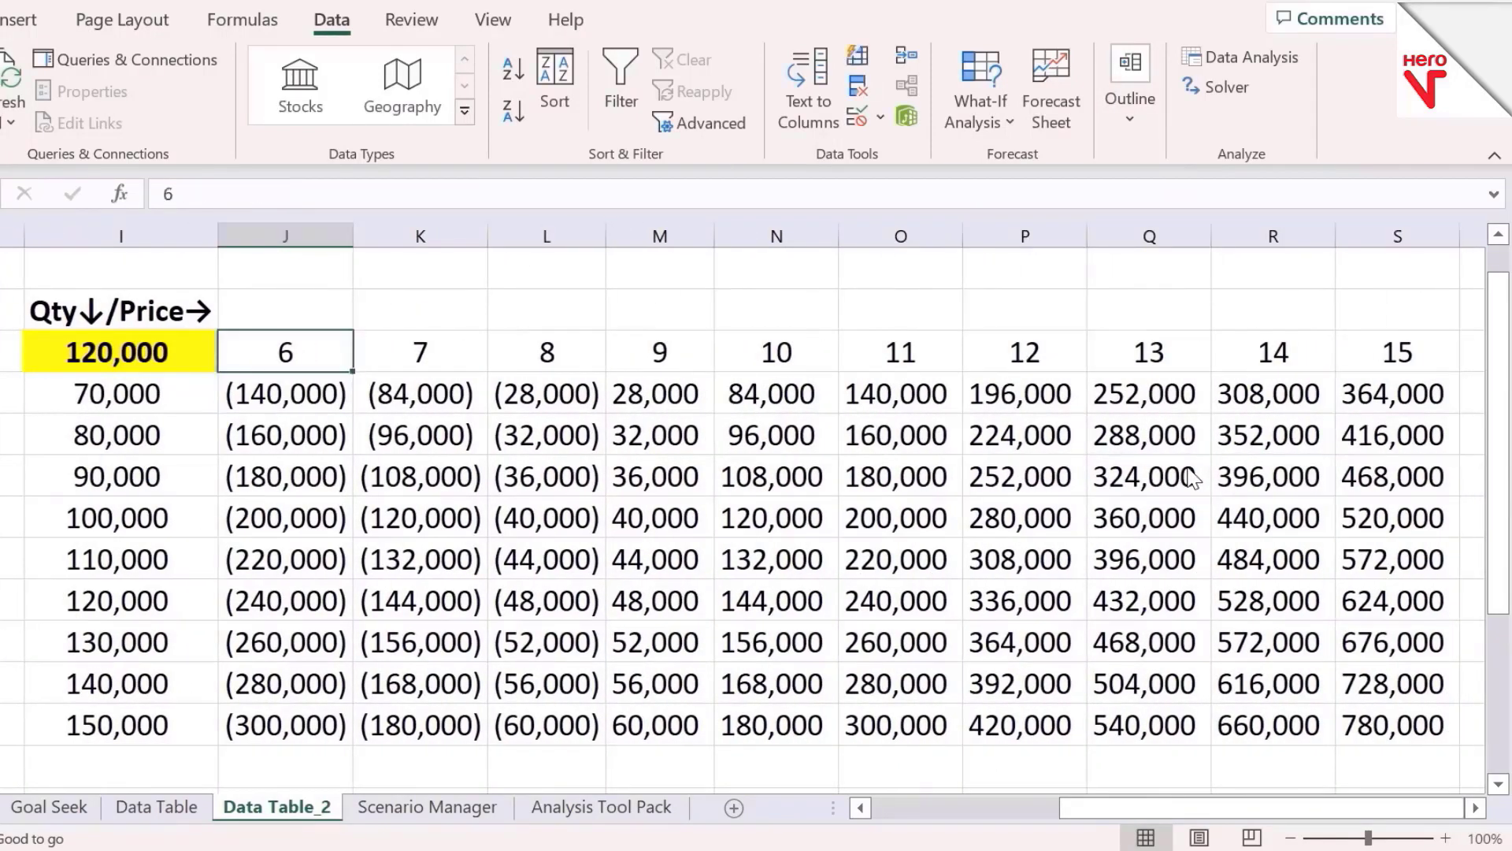
key(Down)
key(Left)
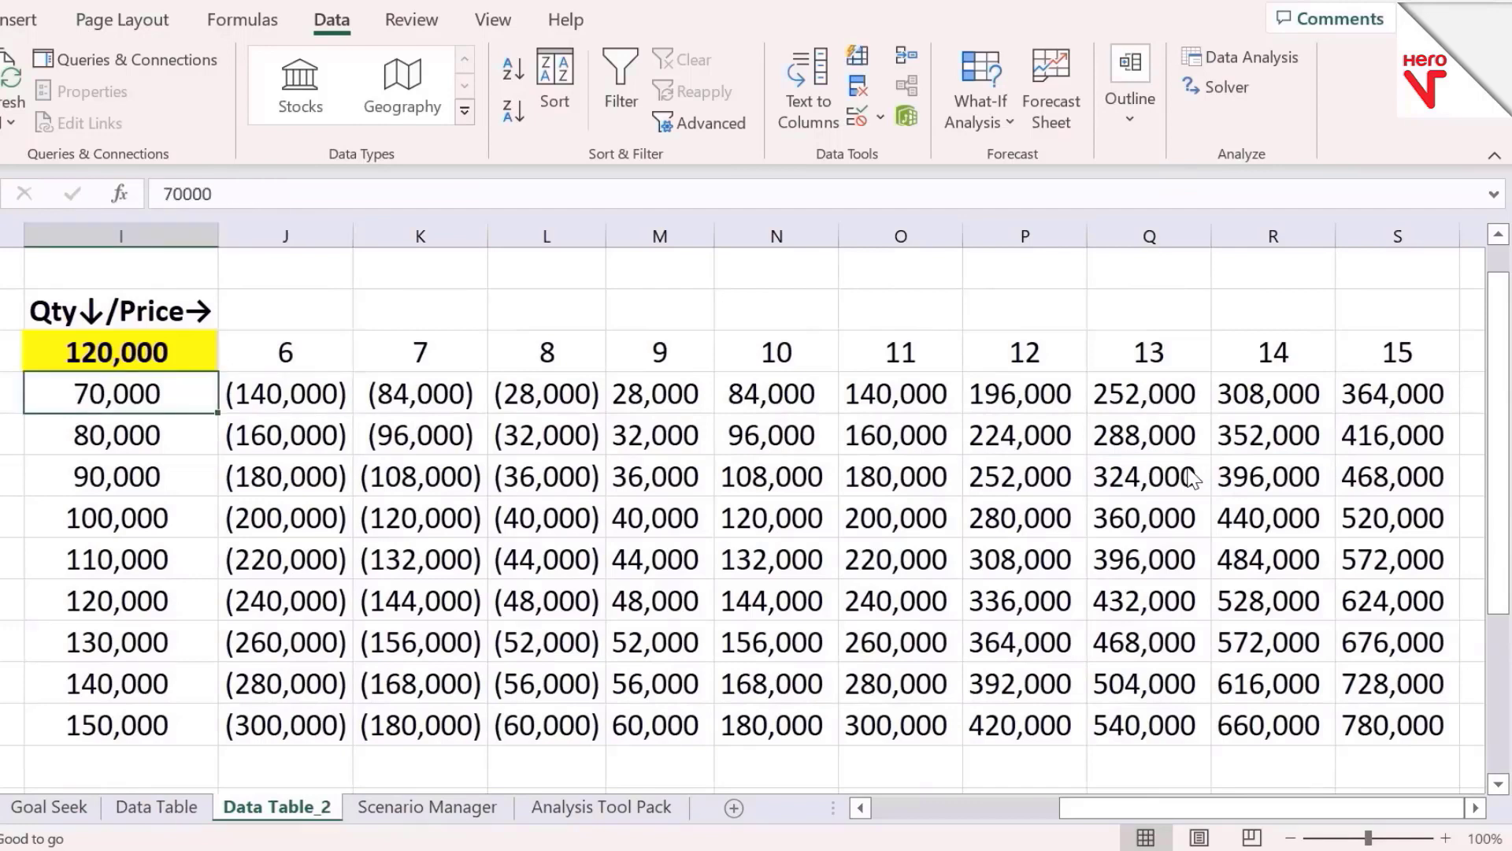
key(Right)
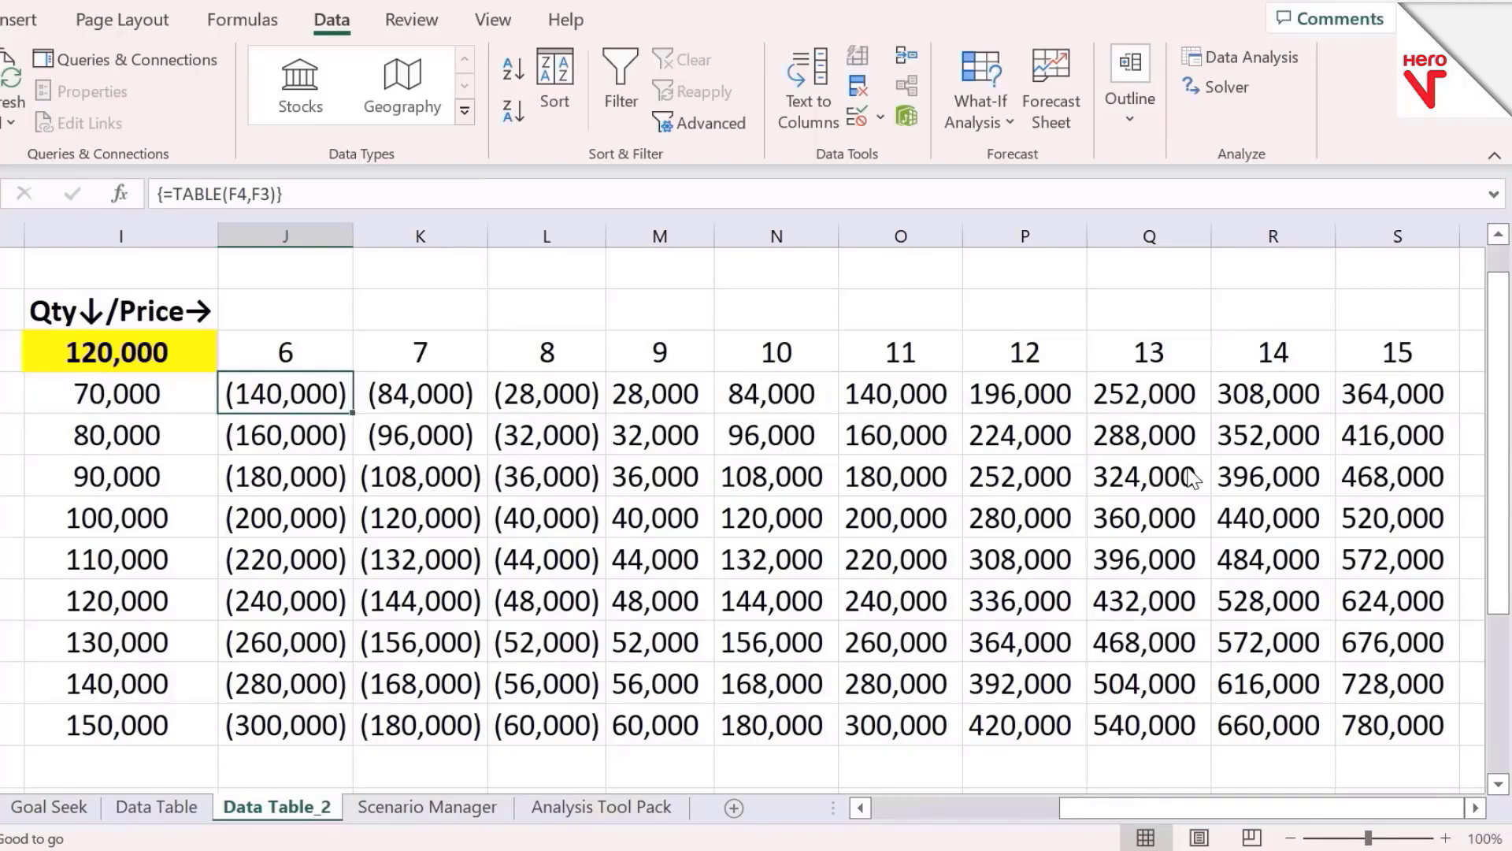
Move through the data table cells to inspect individual results and the price series formulas
key(Up)
key(Right)
key(Right)
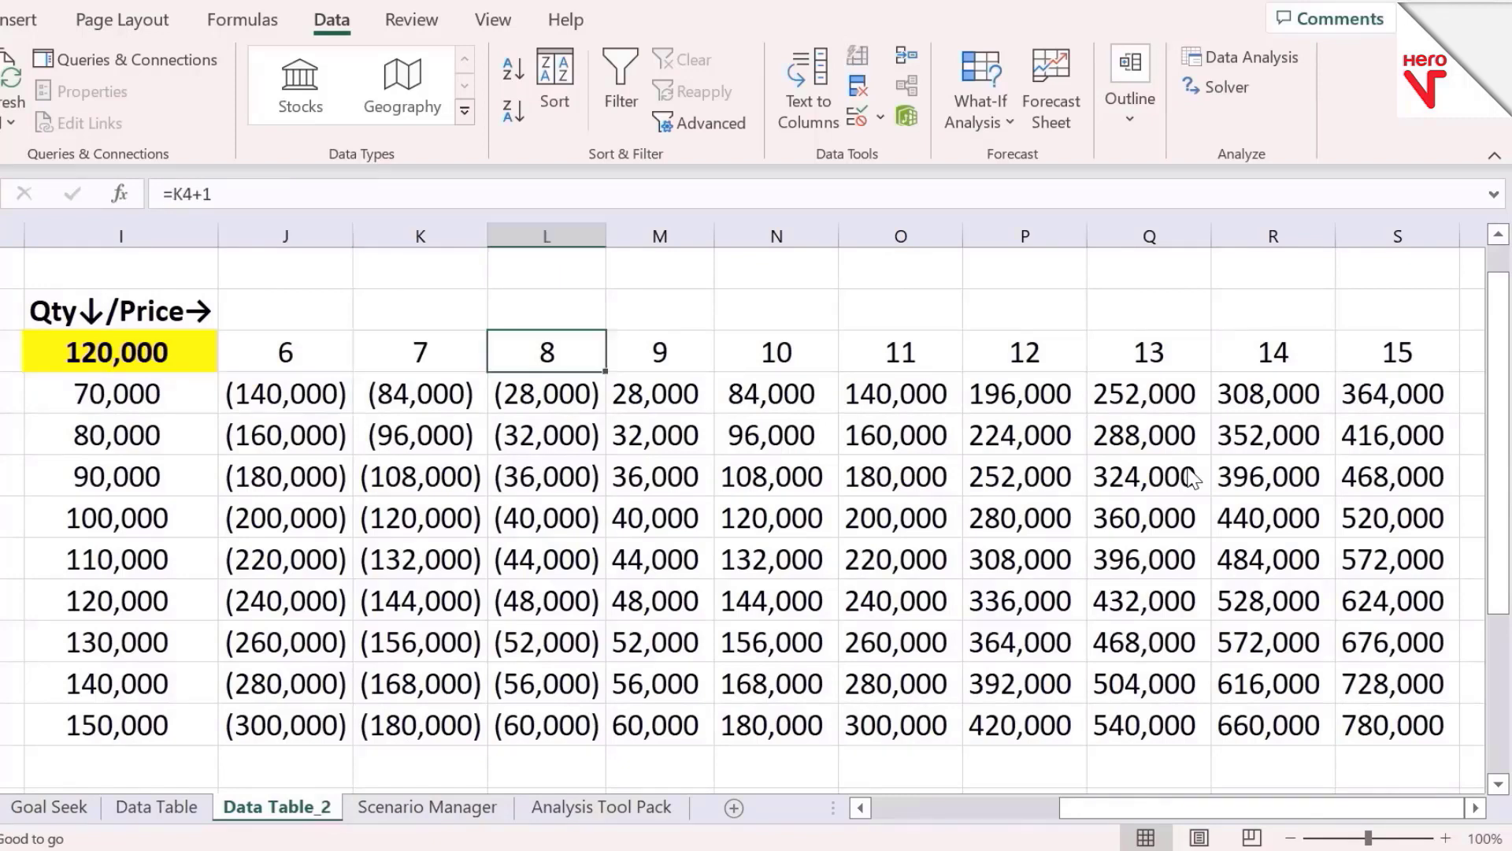
key(Right)
key(Right)
key(Down)
key(Down)
key(Down)
key(Down)
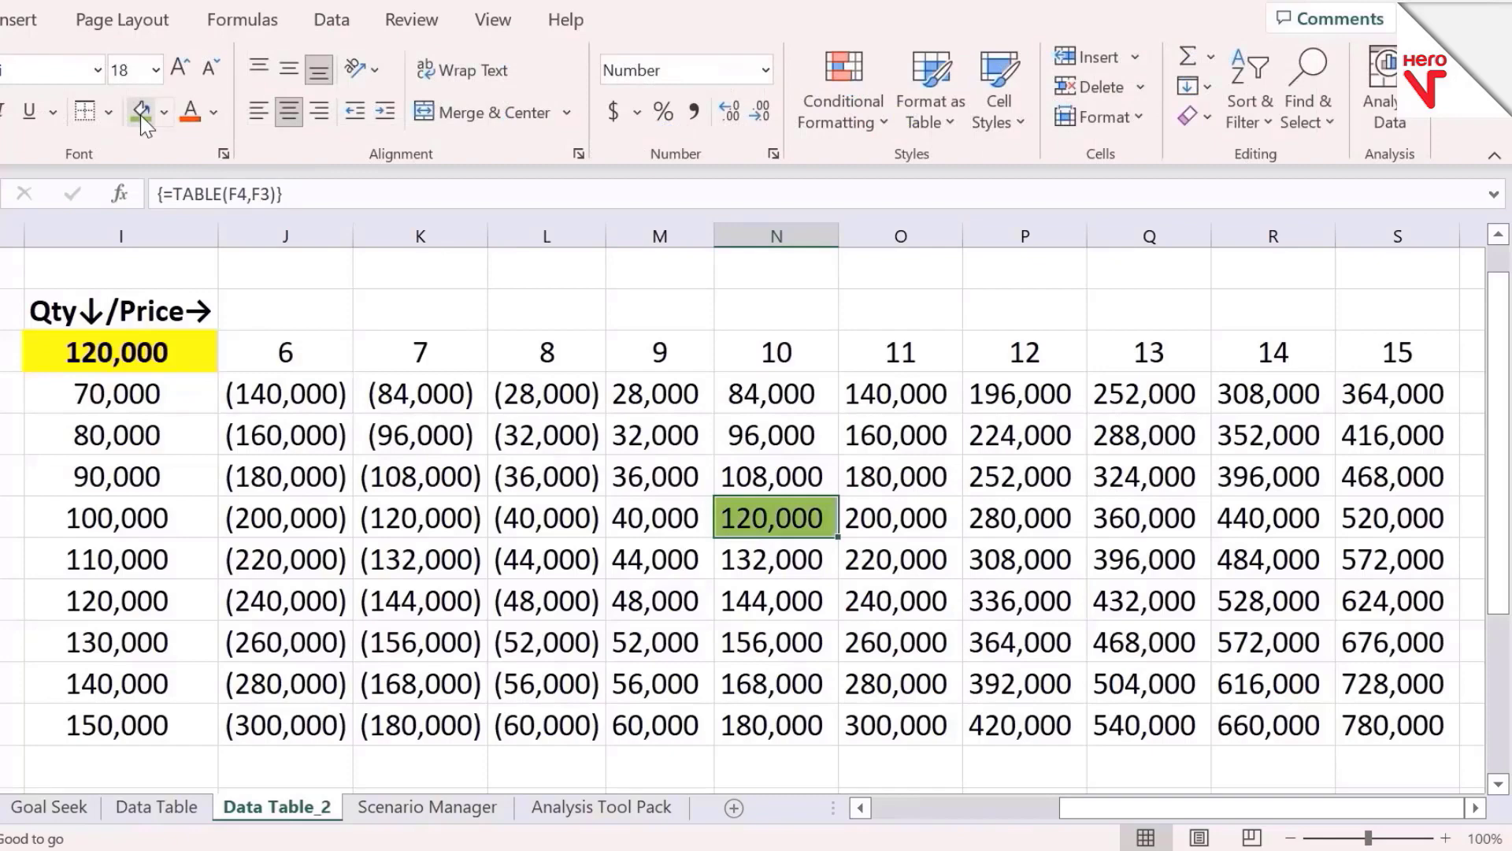
key(Left)
key(Down)
key(Left)
key(Down)
key(Left)
key(Left)
key(Down)
key(Left)
key(Down)
key(Left)
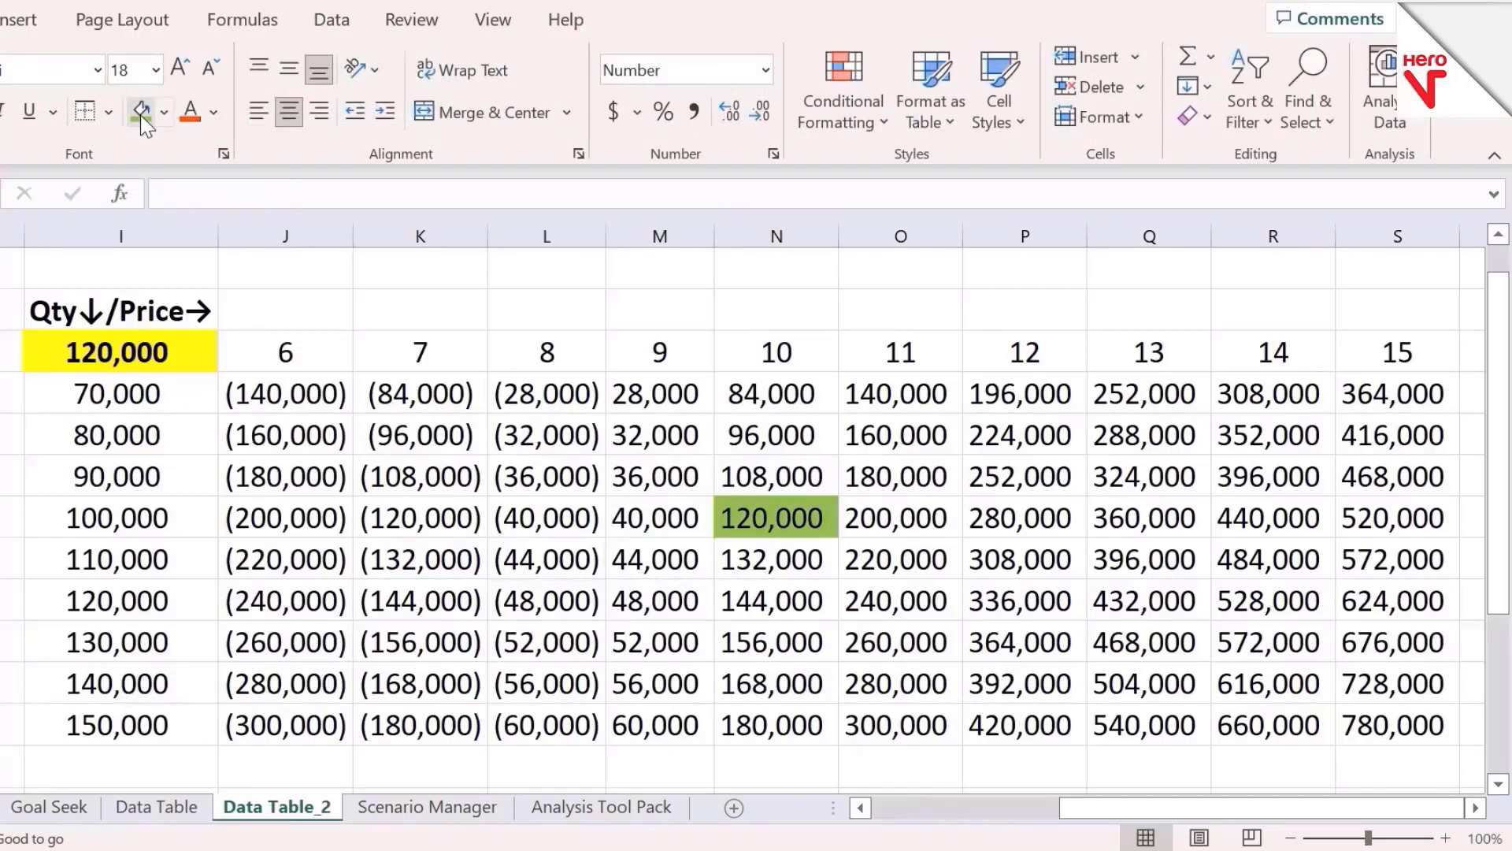
key(Left)
key(Left)
key(Left)
key(Left)
key(Right)
key(Right)
key(Down)
key(Up)
key(Up)
key(Up)
key(Up)
key(Up)
key(Up)
key(Up)
key(Up)
key(Up)
key(Up)
key(Down)
key(Down)
key(Down)
key(Down)
key(Down)
key(Down)
key(Down)
key(Down)
key(Down)
key(Down)
key(Down)
key(Up)
key(Right)
key(Right)
key(Right)
key(Right)
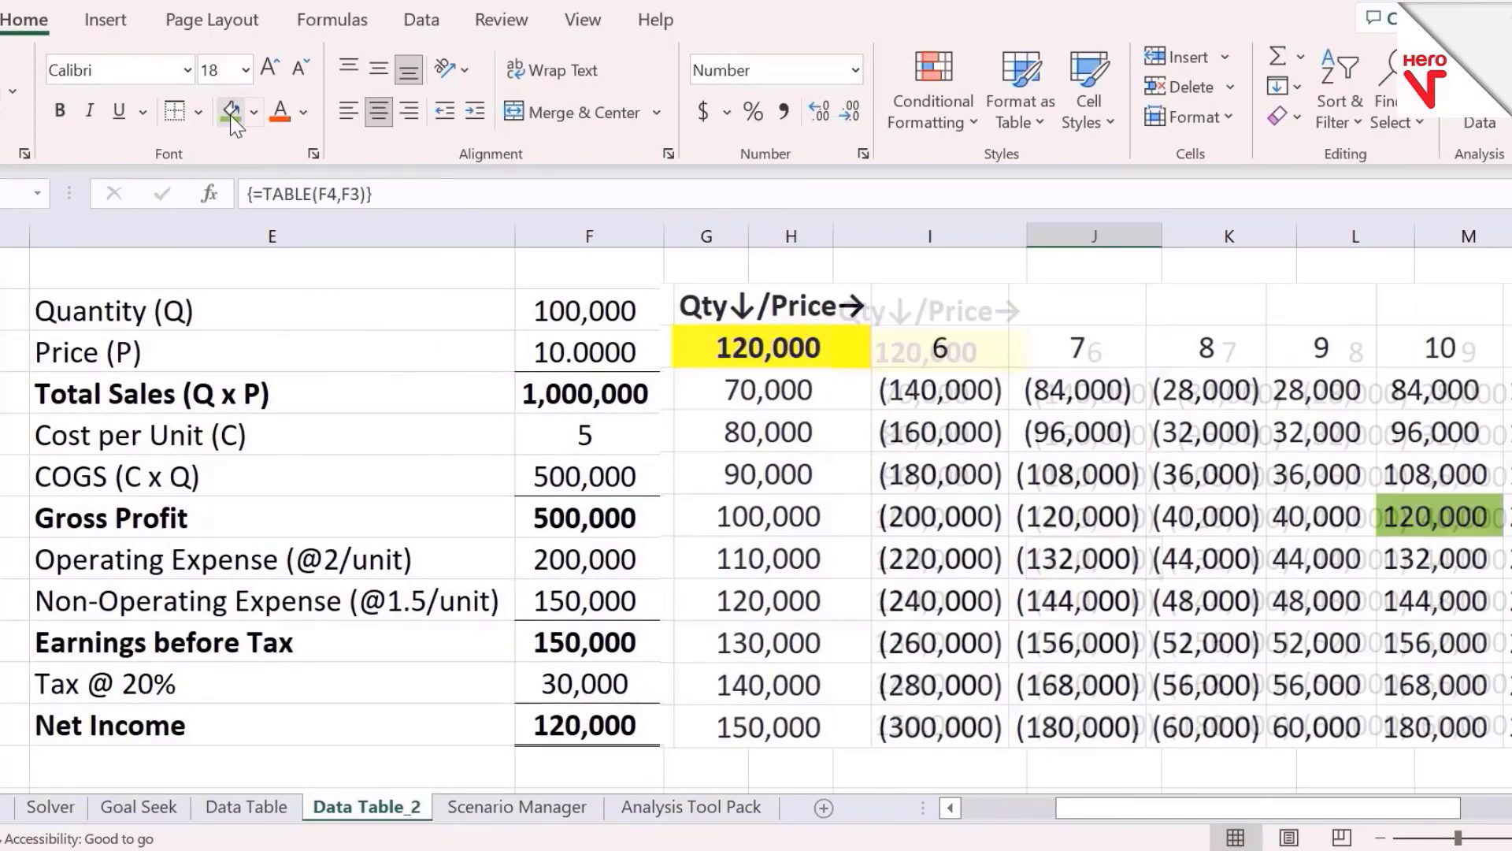
key(Up)
key(Up)
key(Up)
key(Up)
key(Up)
key(Right)
key(Right)
key(Right)
key(Right)
key(Right)
key(Right)
key(Left)
key(Left)
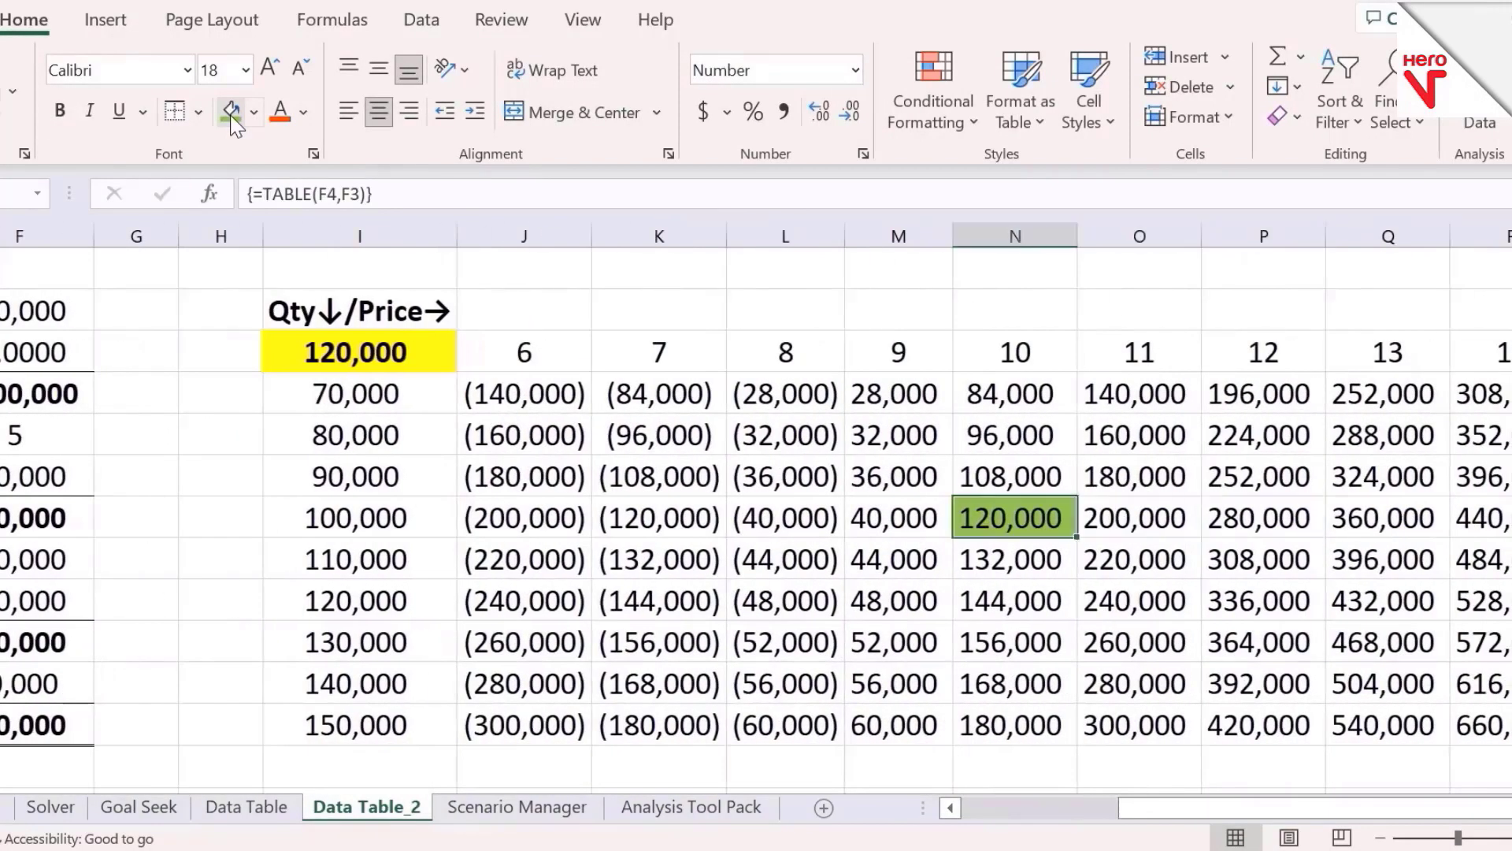
key(Up)
key(Up)
key(Up)
Try a price of 6 and a quantity of 70,000 in the model, then undo both entries
key(Left)
key(Left)
key(Left)
key(Left)
key(Left)
key(Left)
key(Left)
key(Left)
key(Left)
key(Up)
key(Right)
text(6)
key(Up)
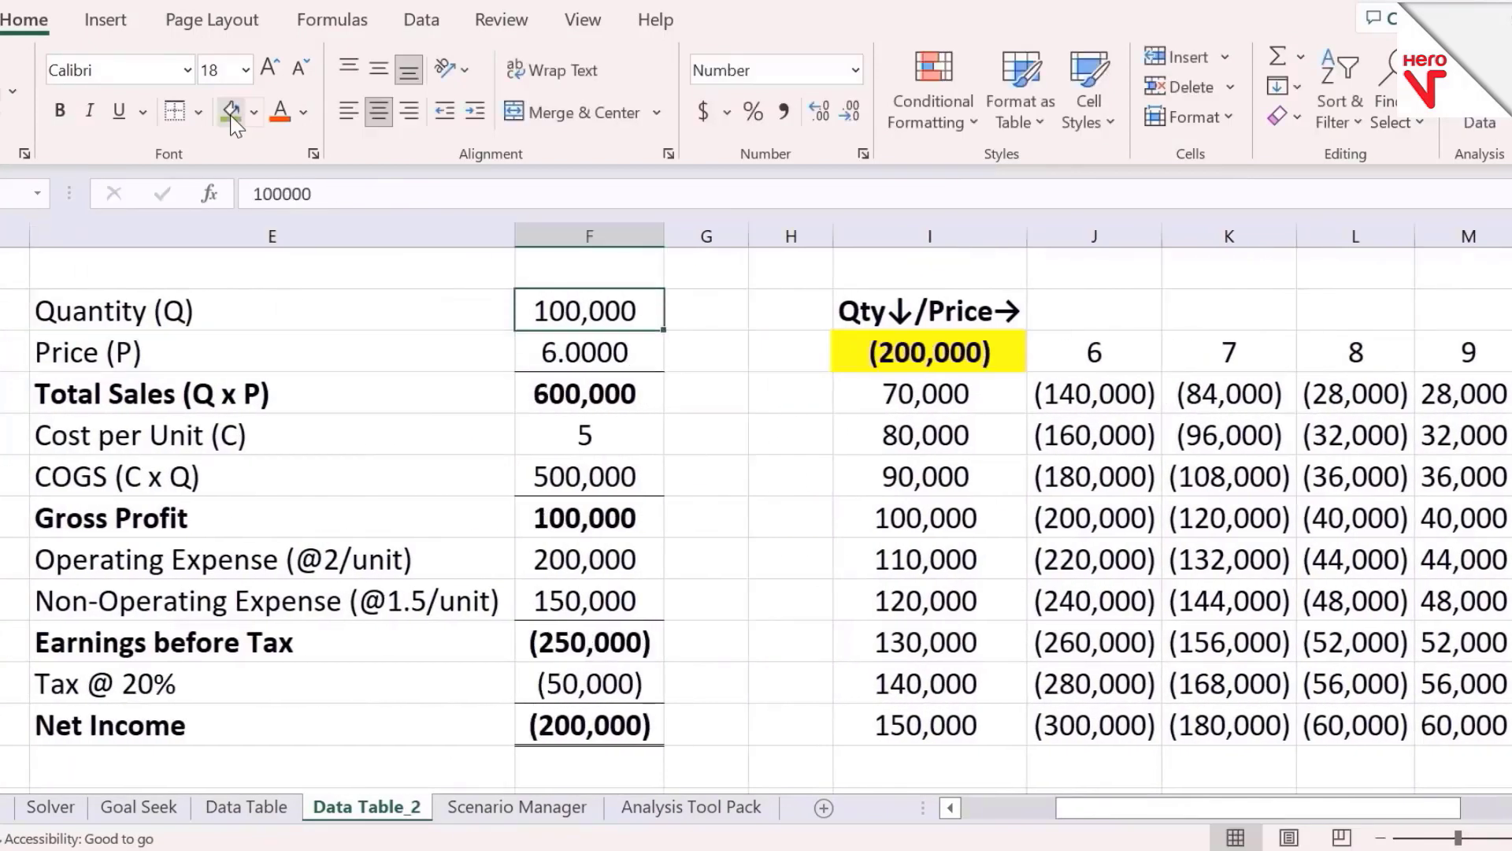
text(70000)
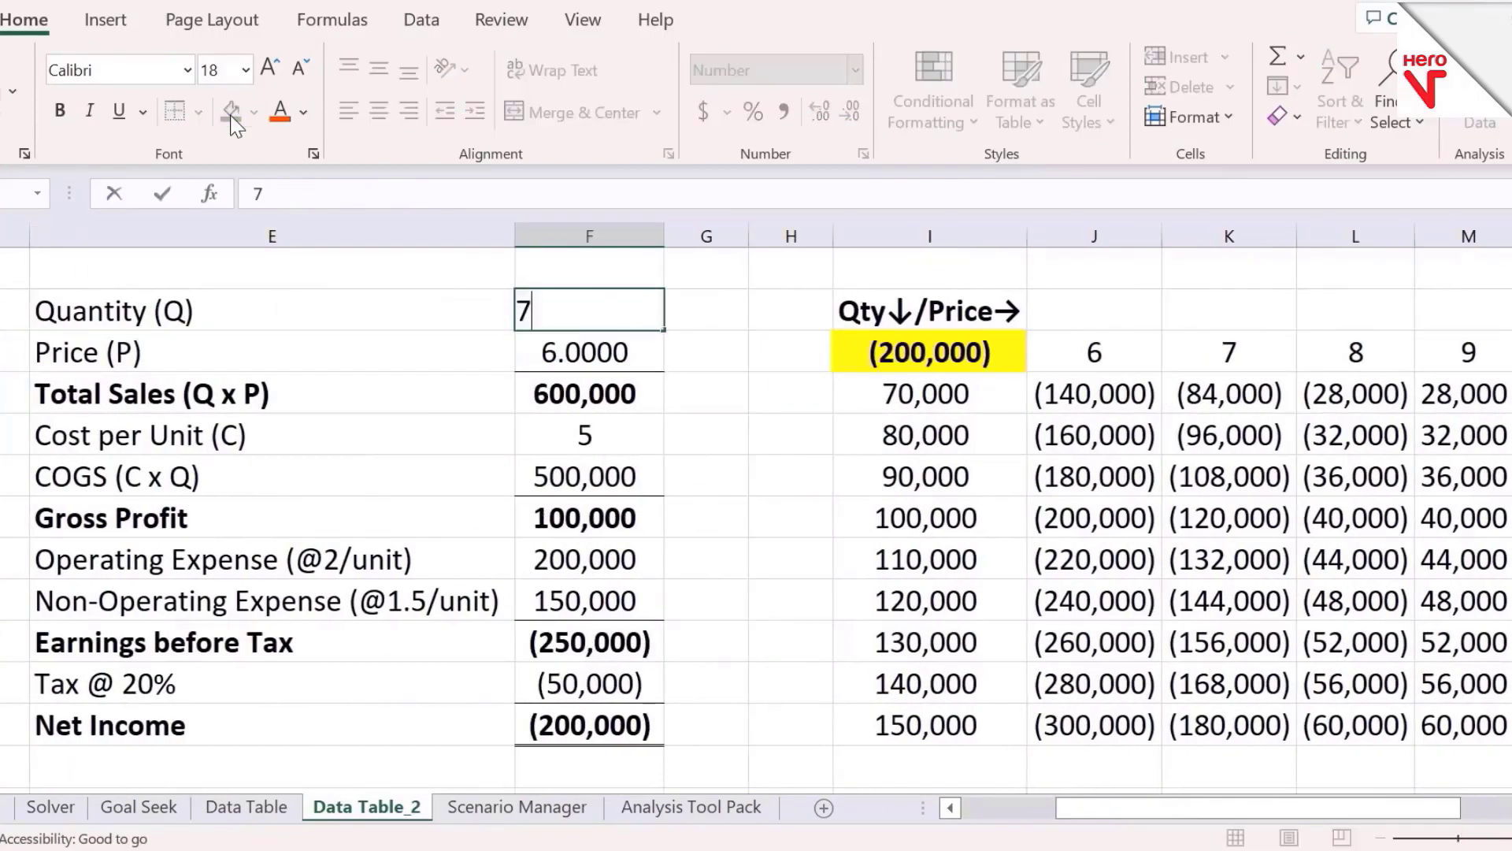
key(Return)
key(Down)
key(Down)
key(Down)
key(Down)
key(Down)
key(Down)
key(Down)
key(Down)
key(Down)
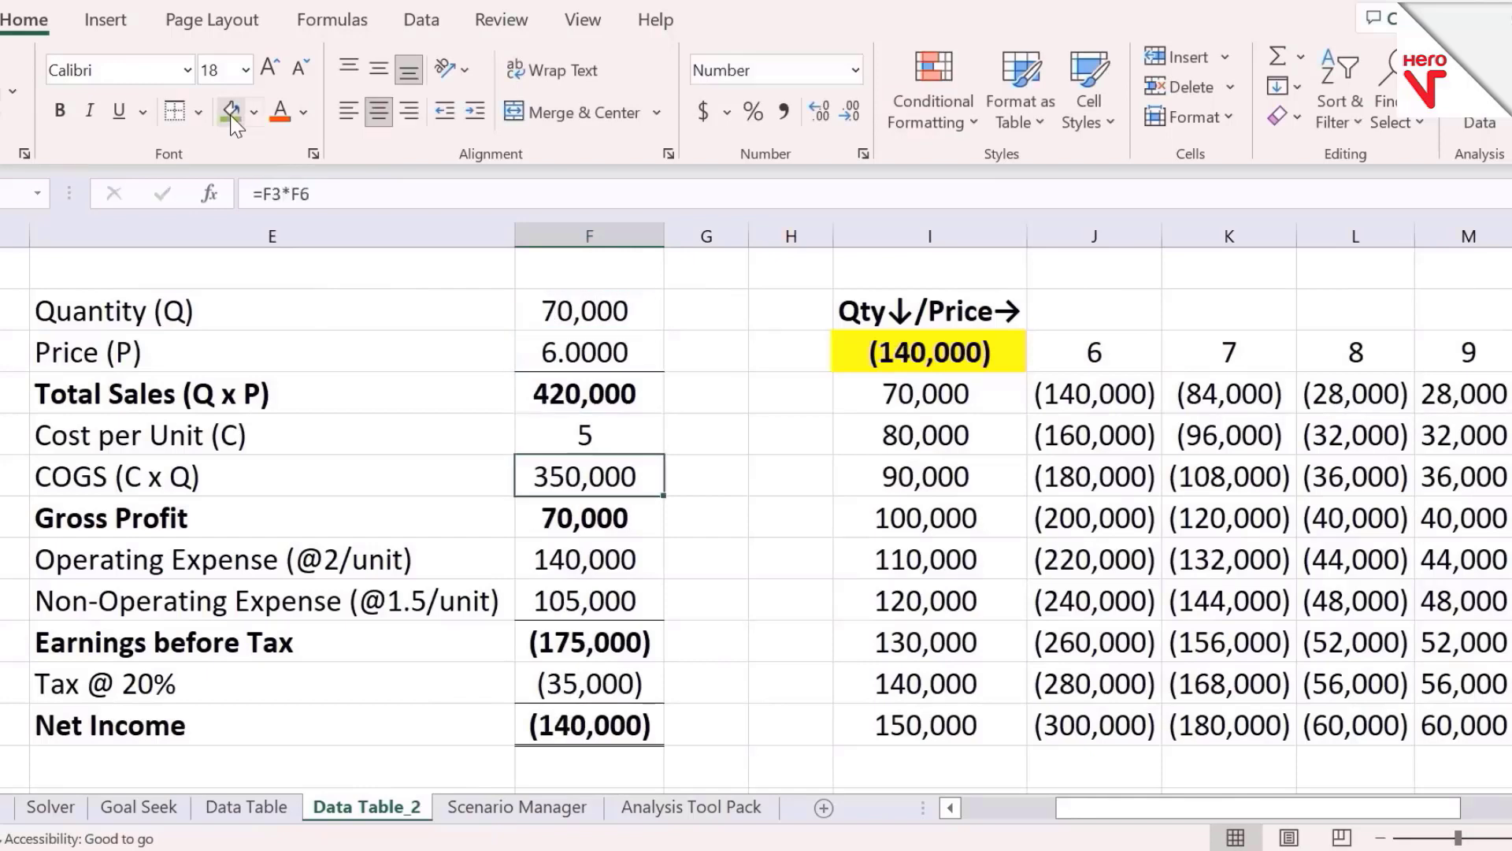
key(Up)
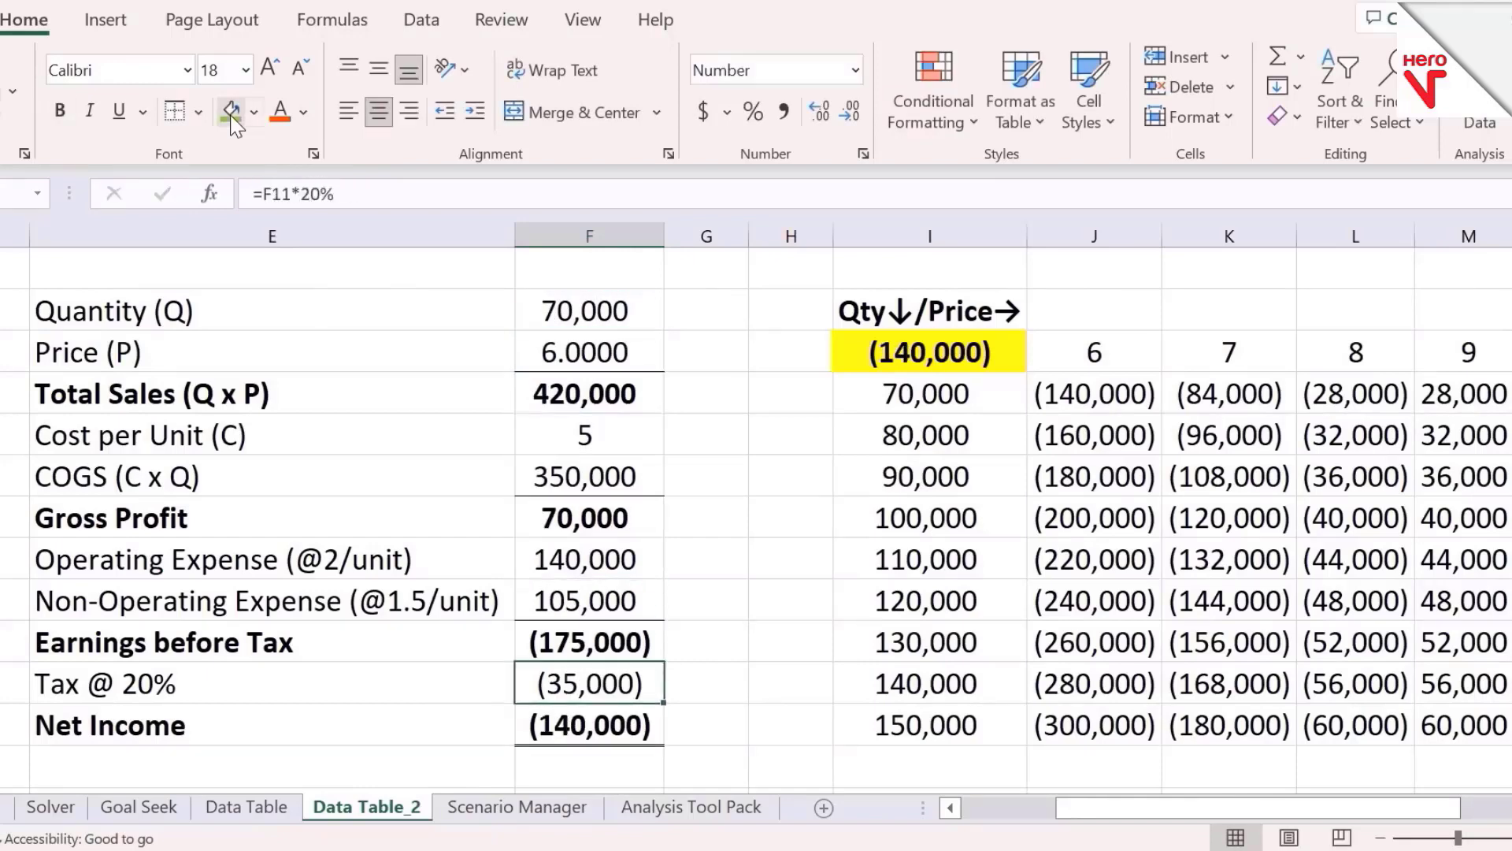
key(Up)
key(ctrl+z)
key(ctrl+z)
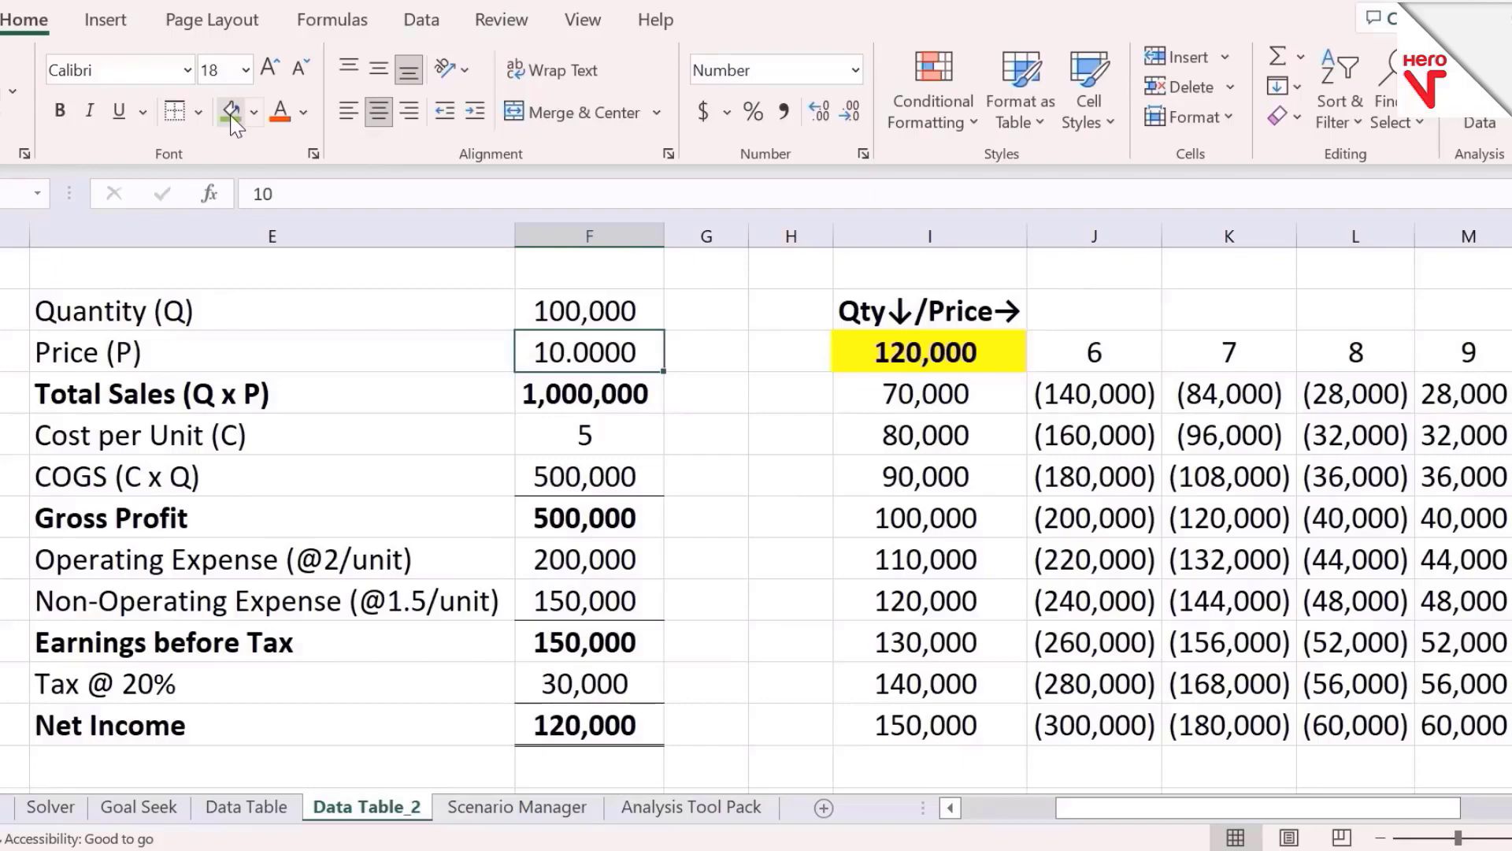
Move through the data table again, checking the headers and the highlighted base-case result
key(Right)
key(Down)
key(Right)
key(Right)
key(Right)
key(Up)
key(Right)
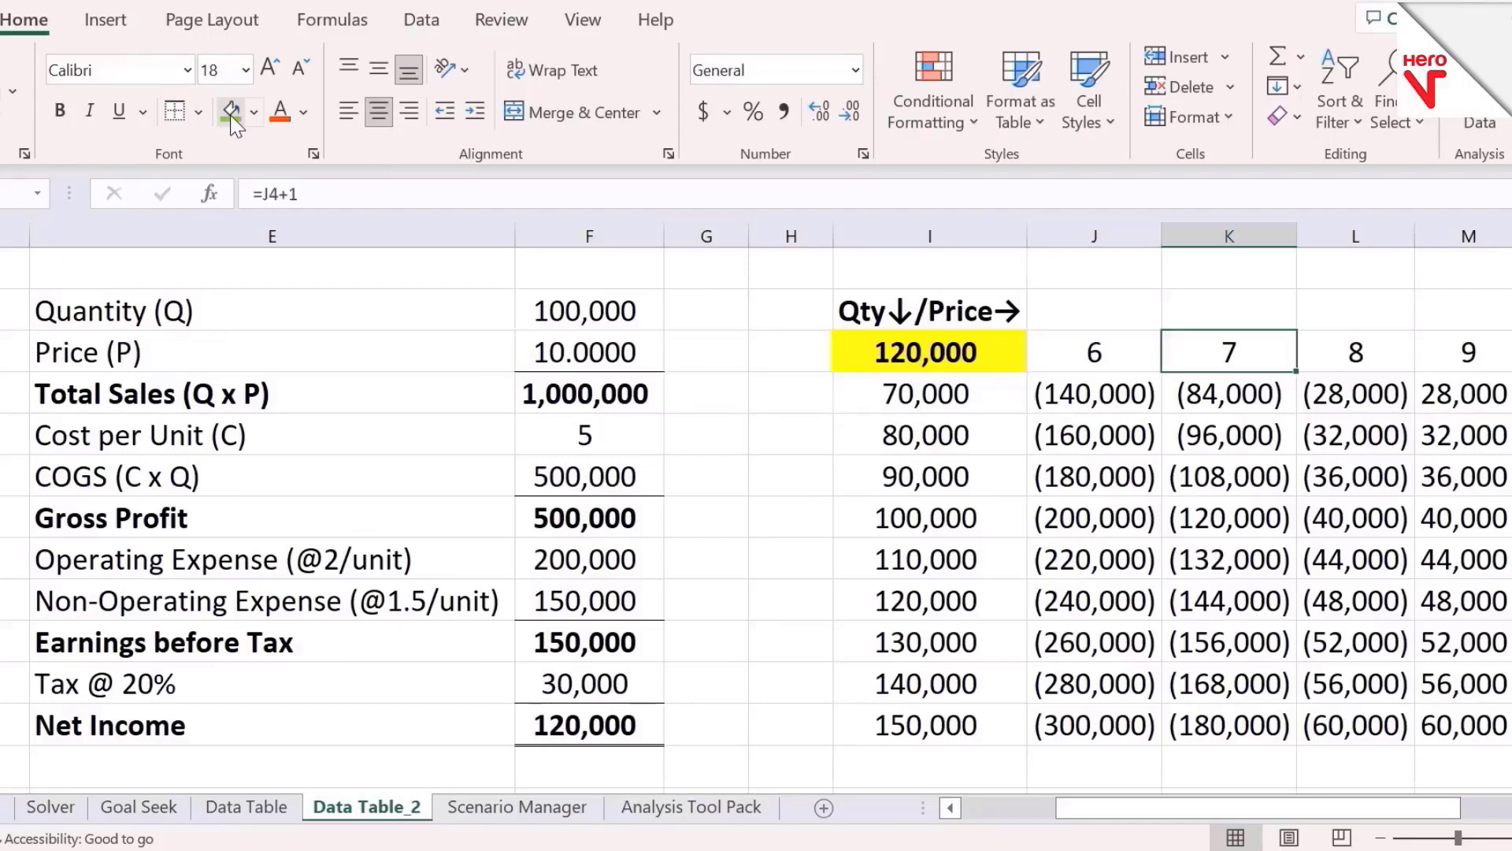
key(Right)
key(Down)
key(Right)
key(Right)
key(Right)
key(Right)
key(Right)
key(Right)
key(Right)
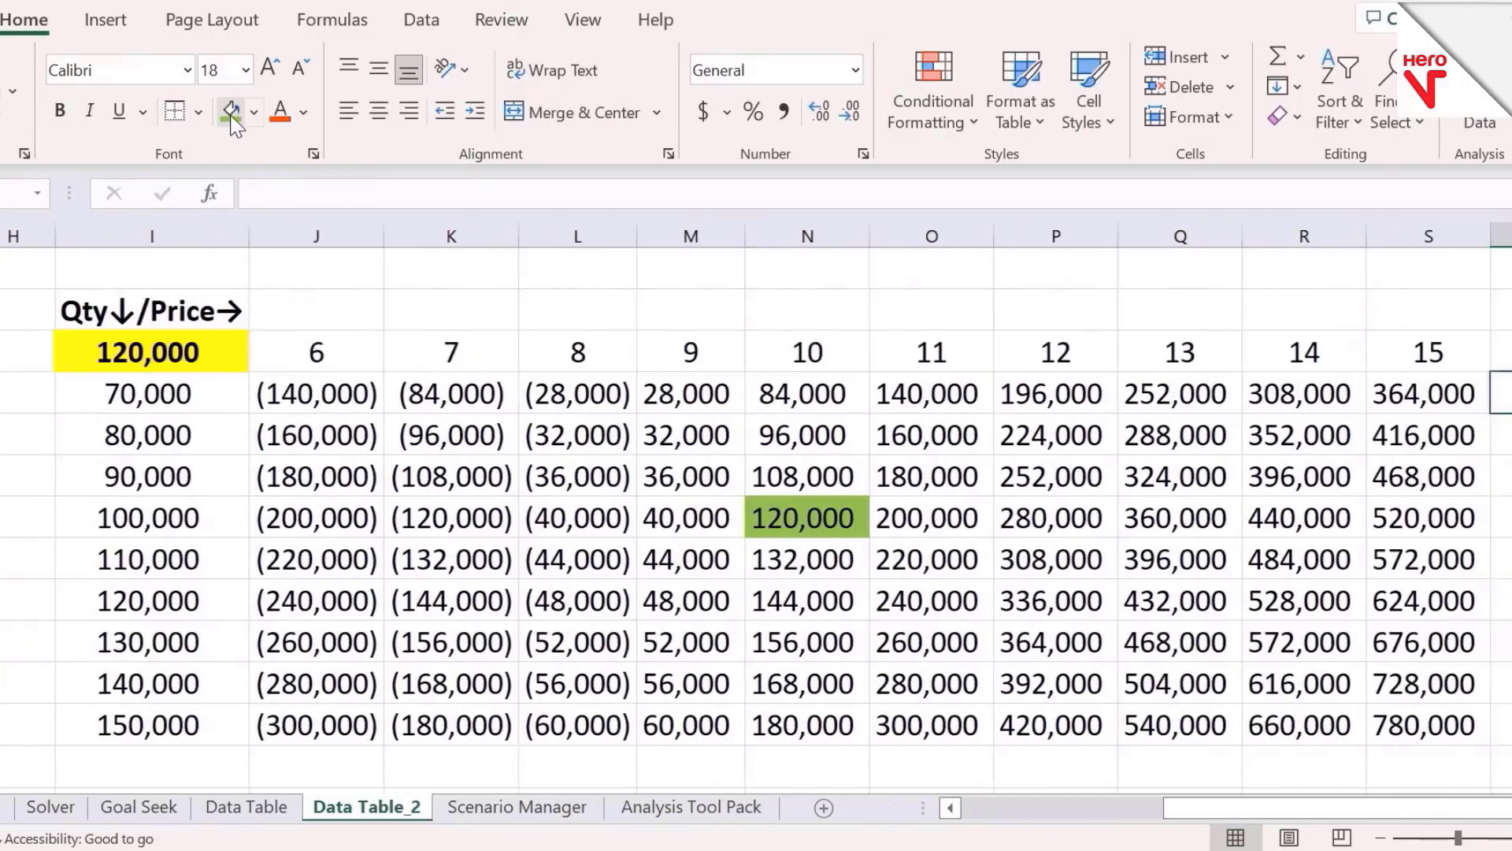
key(Left)
key(Left)
key(Left)
key(Left)
key(Left)
key(Left)
key(Left)
key(Left)
key(Left)
key(Left)
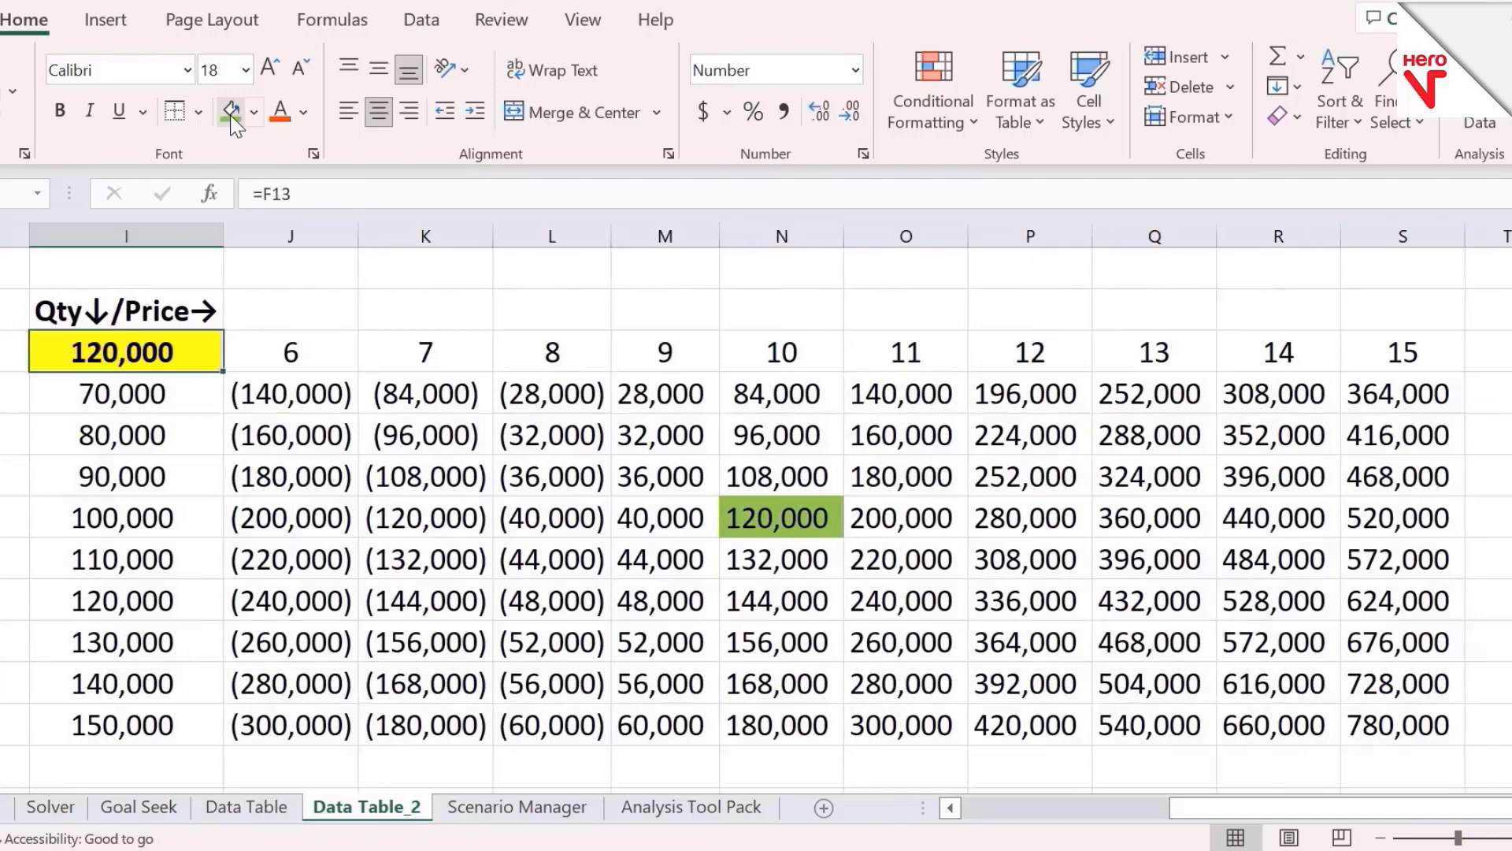
key(Up)
key(Right)
key(Down)
key(Right)
key(Down)
key(Right)
key(Down)
key(Right)
key(Down)
key(Left)
key(Left)
key(Left)
key(Up)
key(Left)
key(Left)
key(Up)
key(Up)
key(Right)
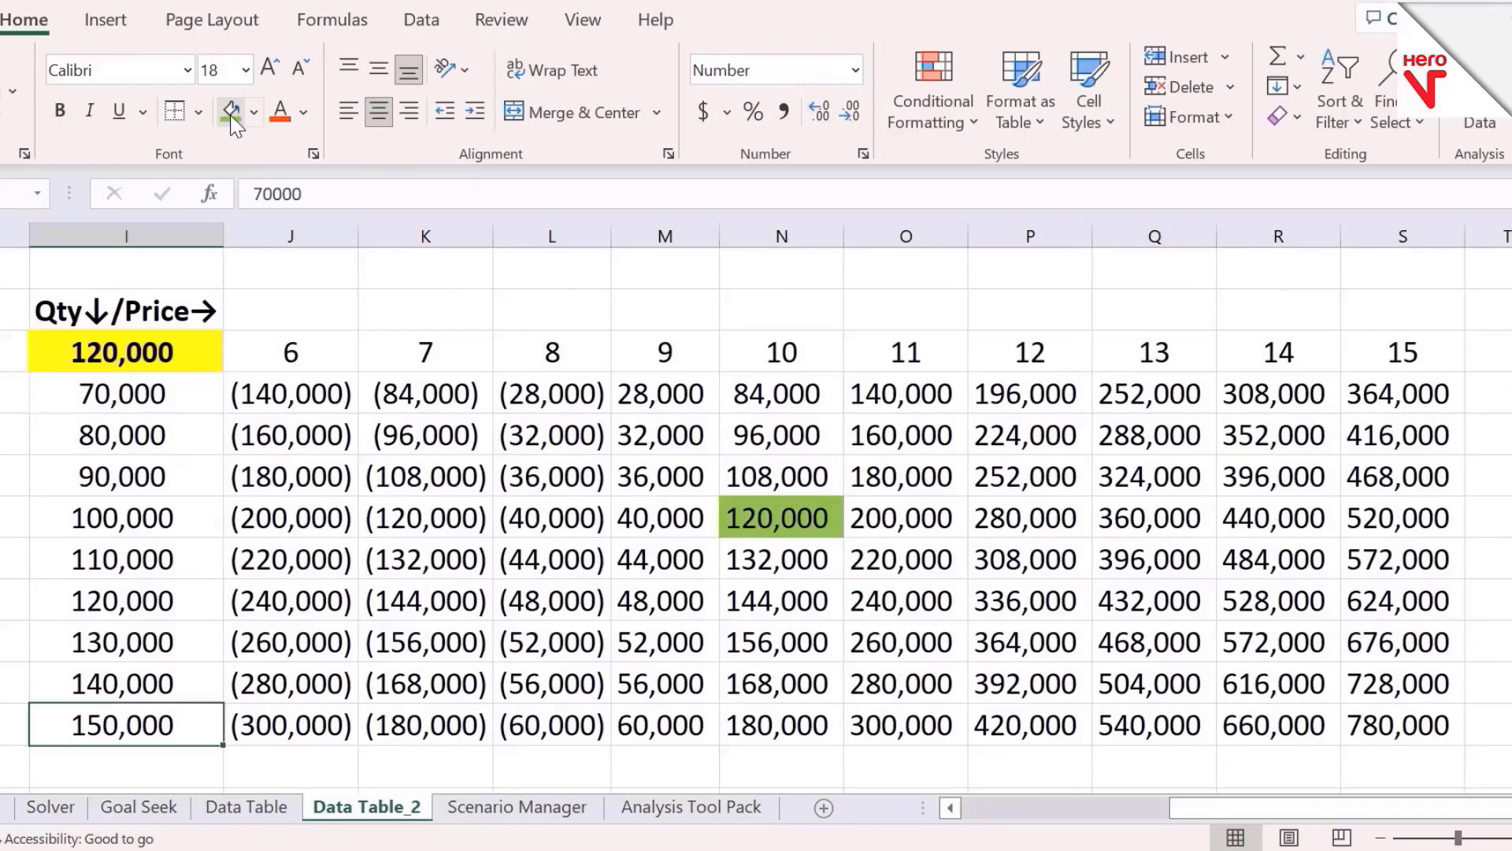
key(ctrl+Down)
key(Right)
key(Up)
key(Up)
key(Up)
key(Up)
key(Up)
key(Up)
key(Up)
key(Up)
key(Up)
key(ctrl+Right)
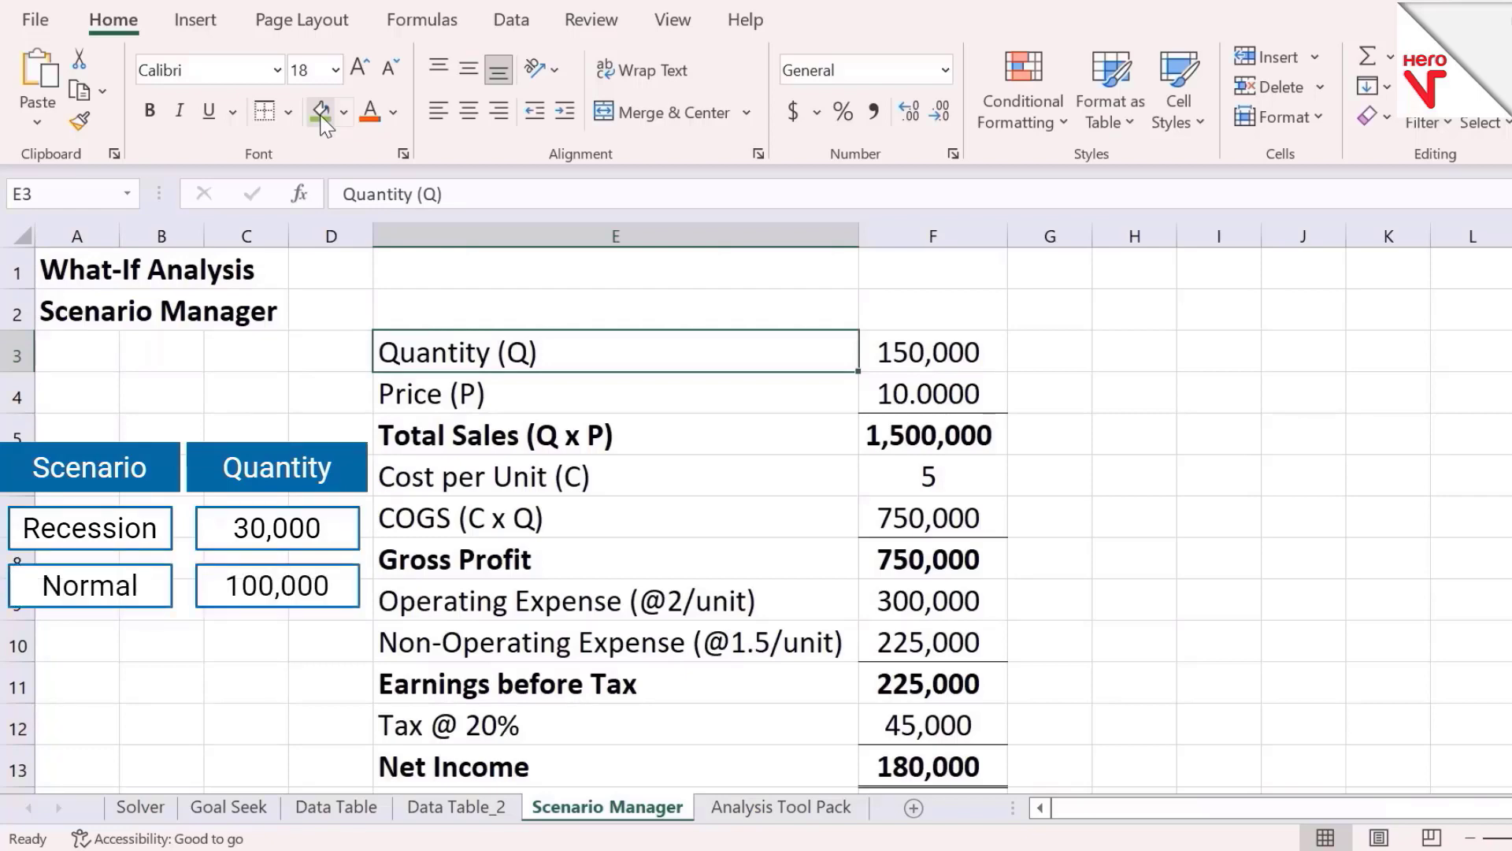
On the Scenario Manager sheet, set the Quantity (Q) value in F3 to 100000
key(Right)
text(100000)
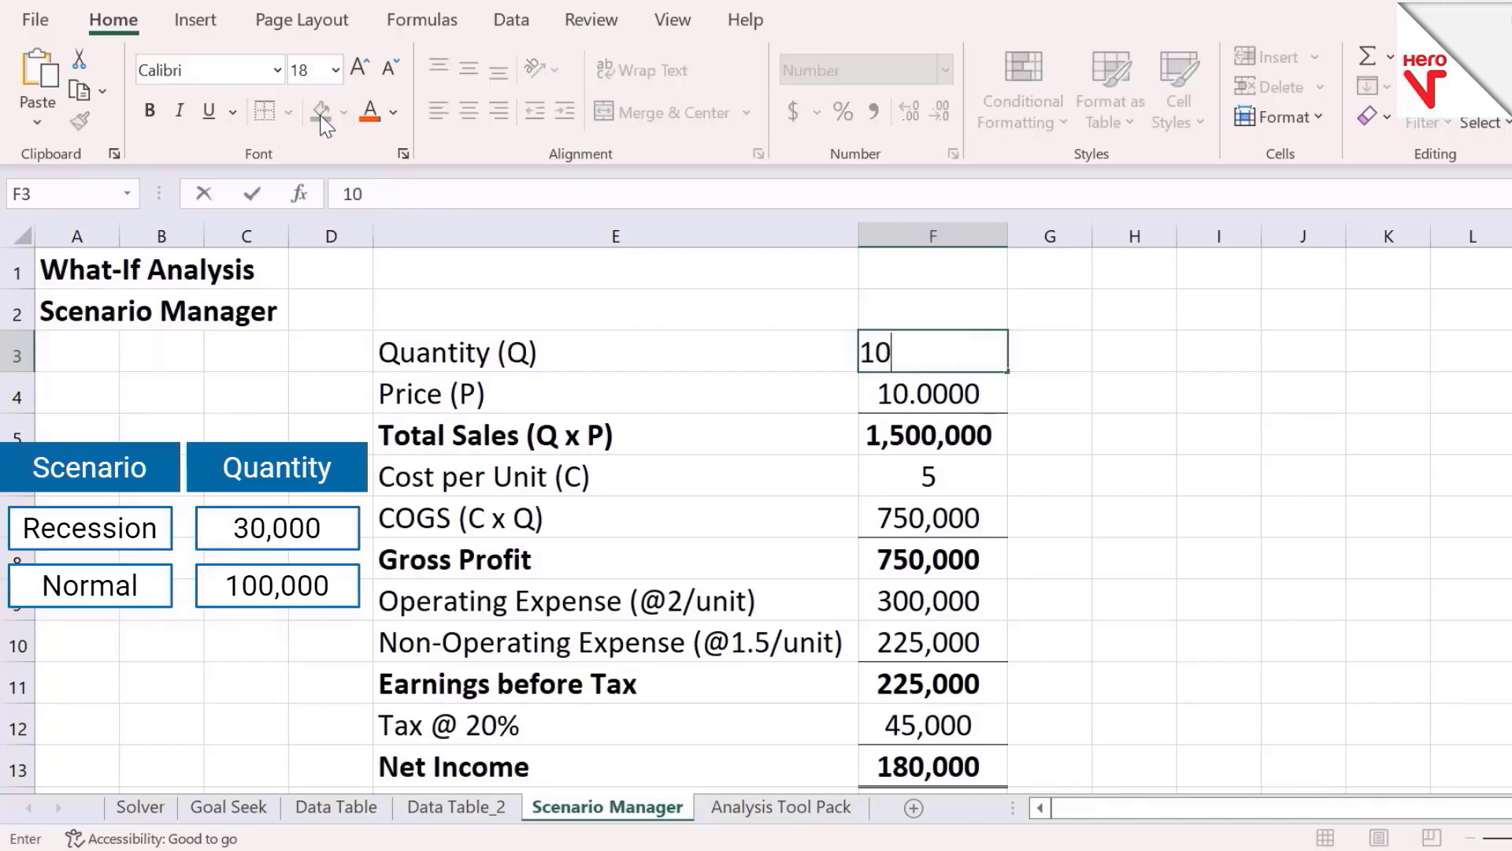
key(Return)
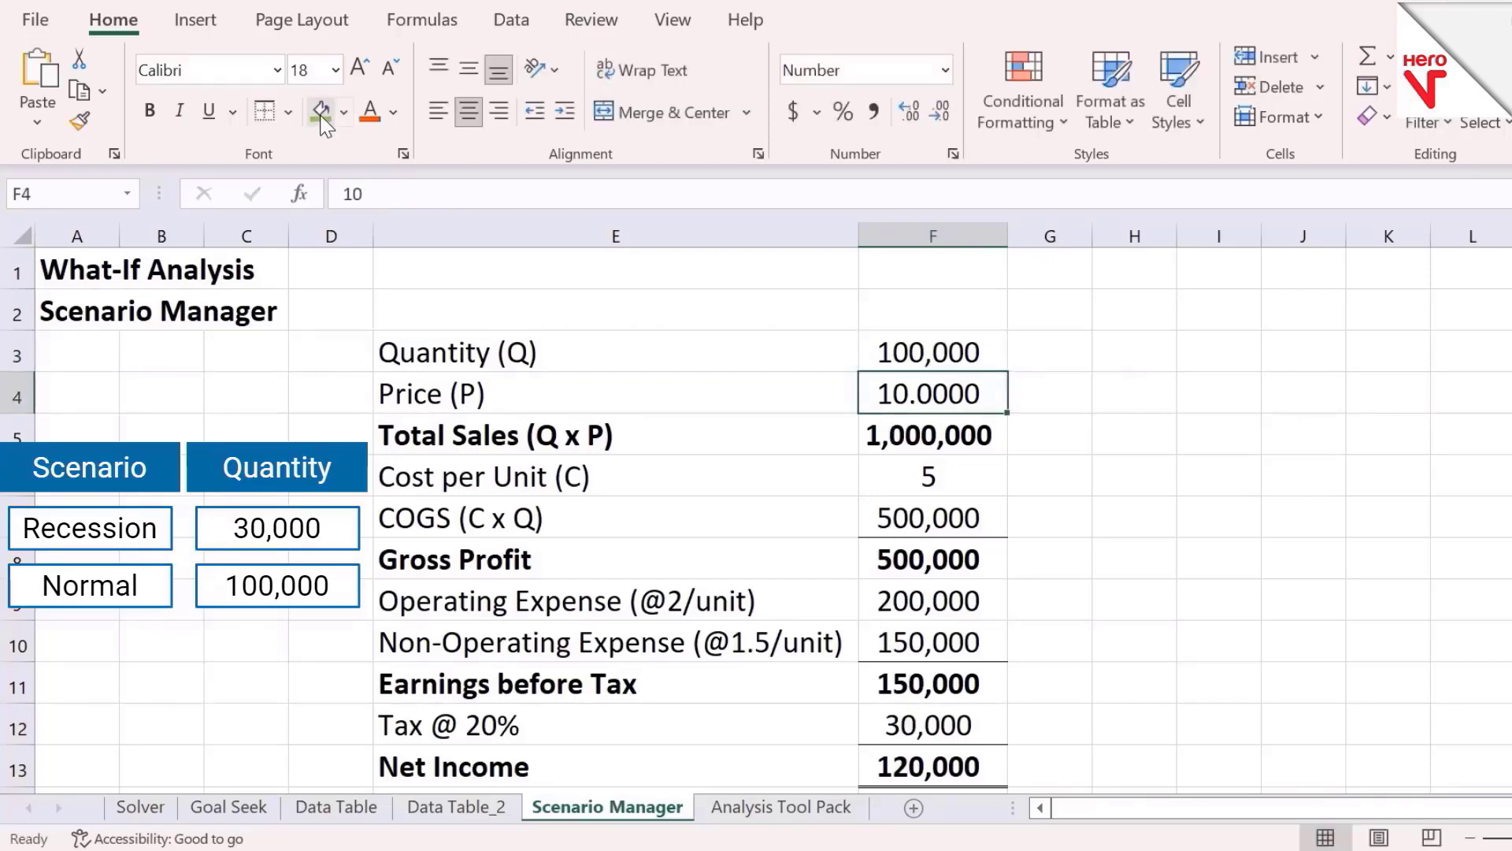
key(Up)
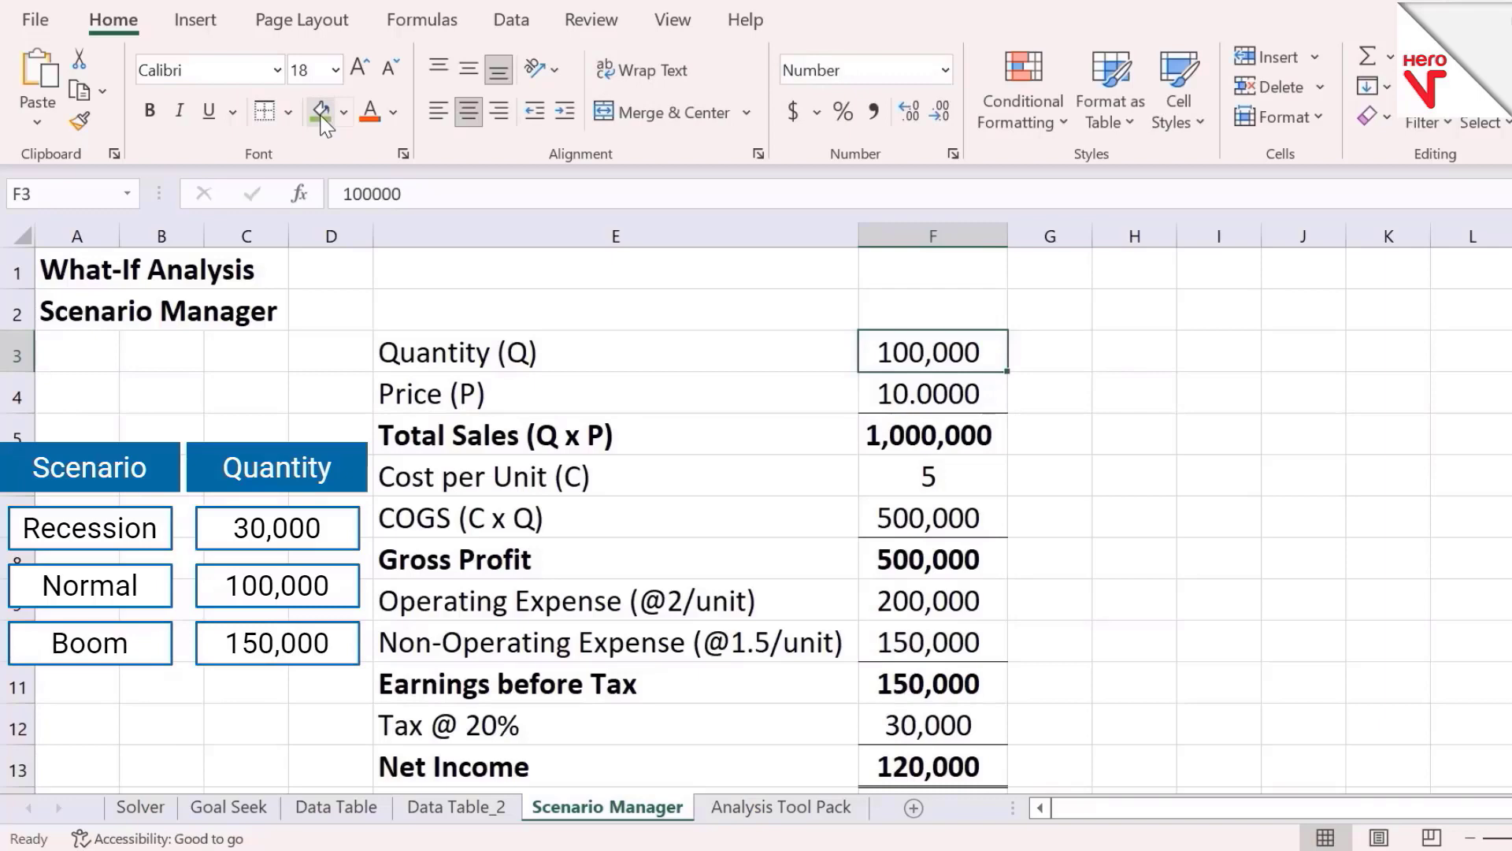
Open Scenario Manager and add a Recession scenario with changing cell $F$3 and a quantity of 30,000
click(506, 24)
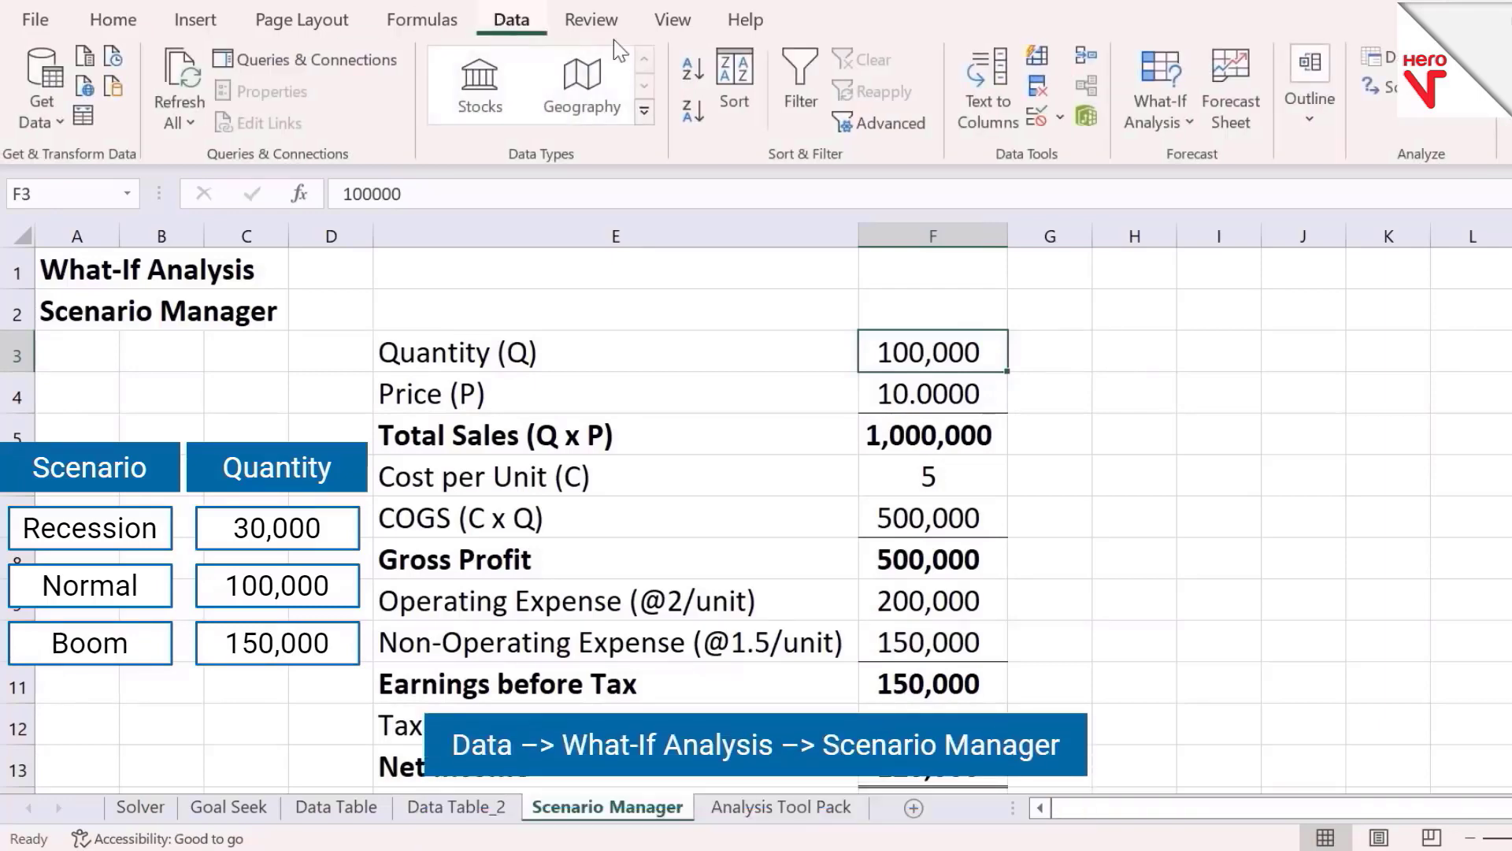
click(1183, 134)
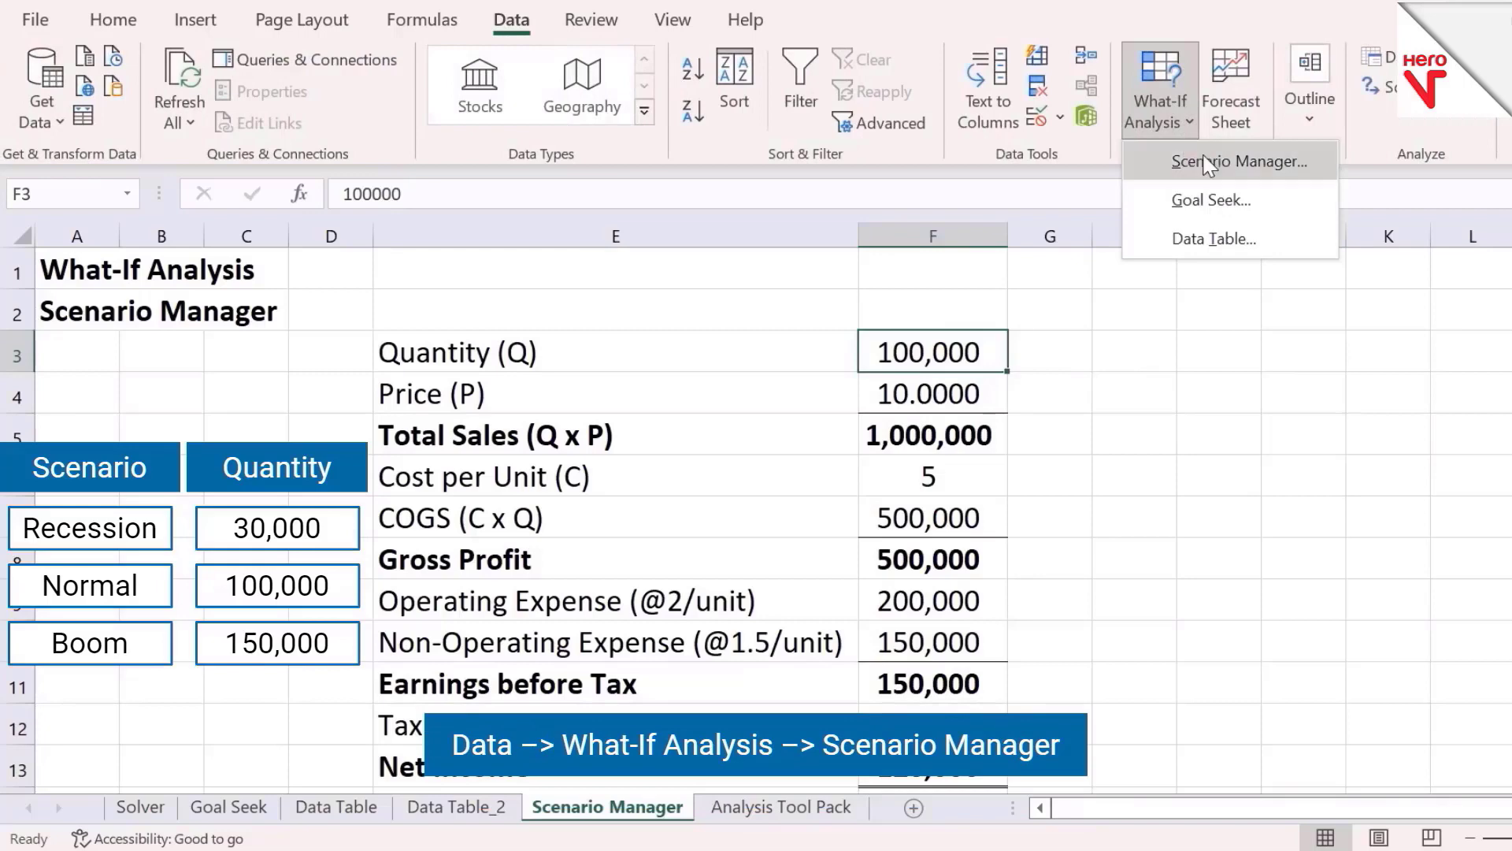
click(1206, 163)
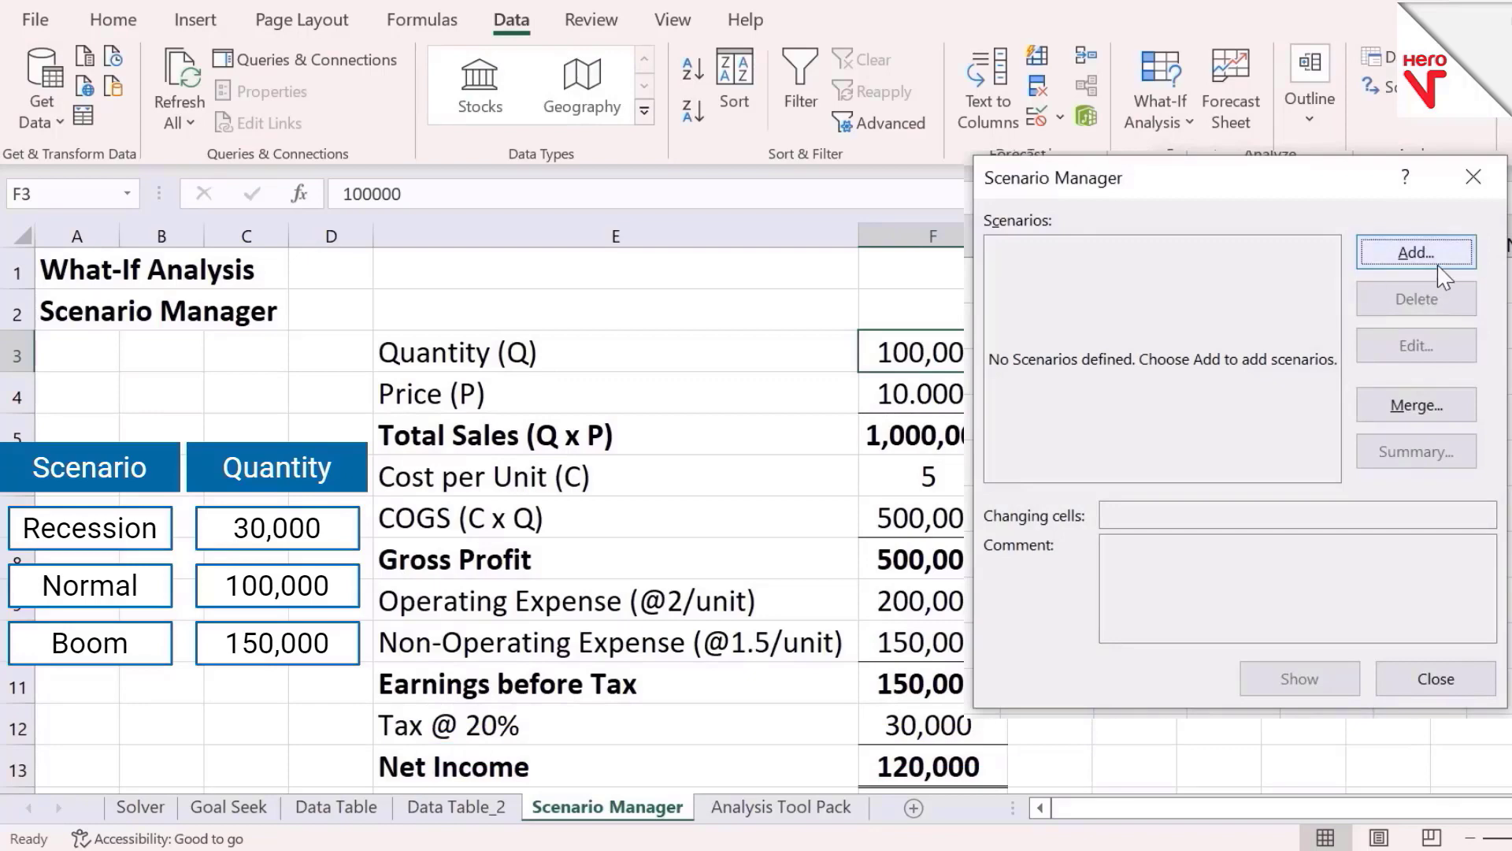
click(1418, 254)
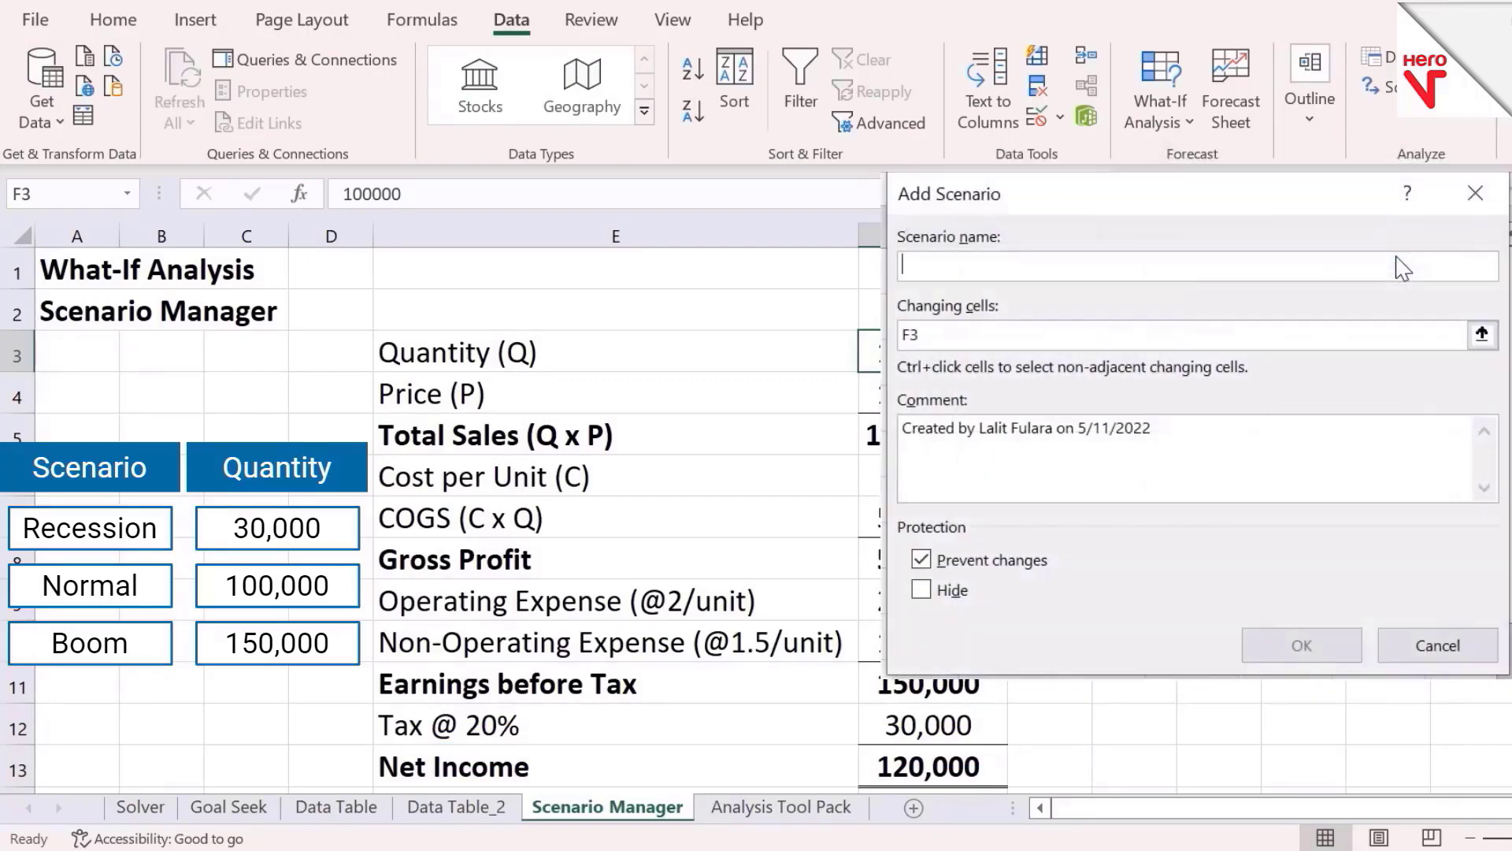
text(Recession)
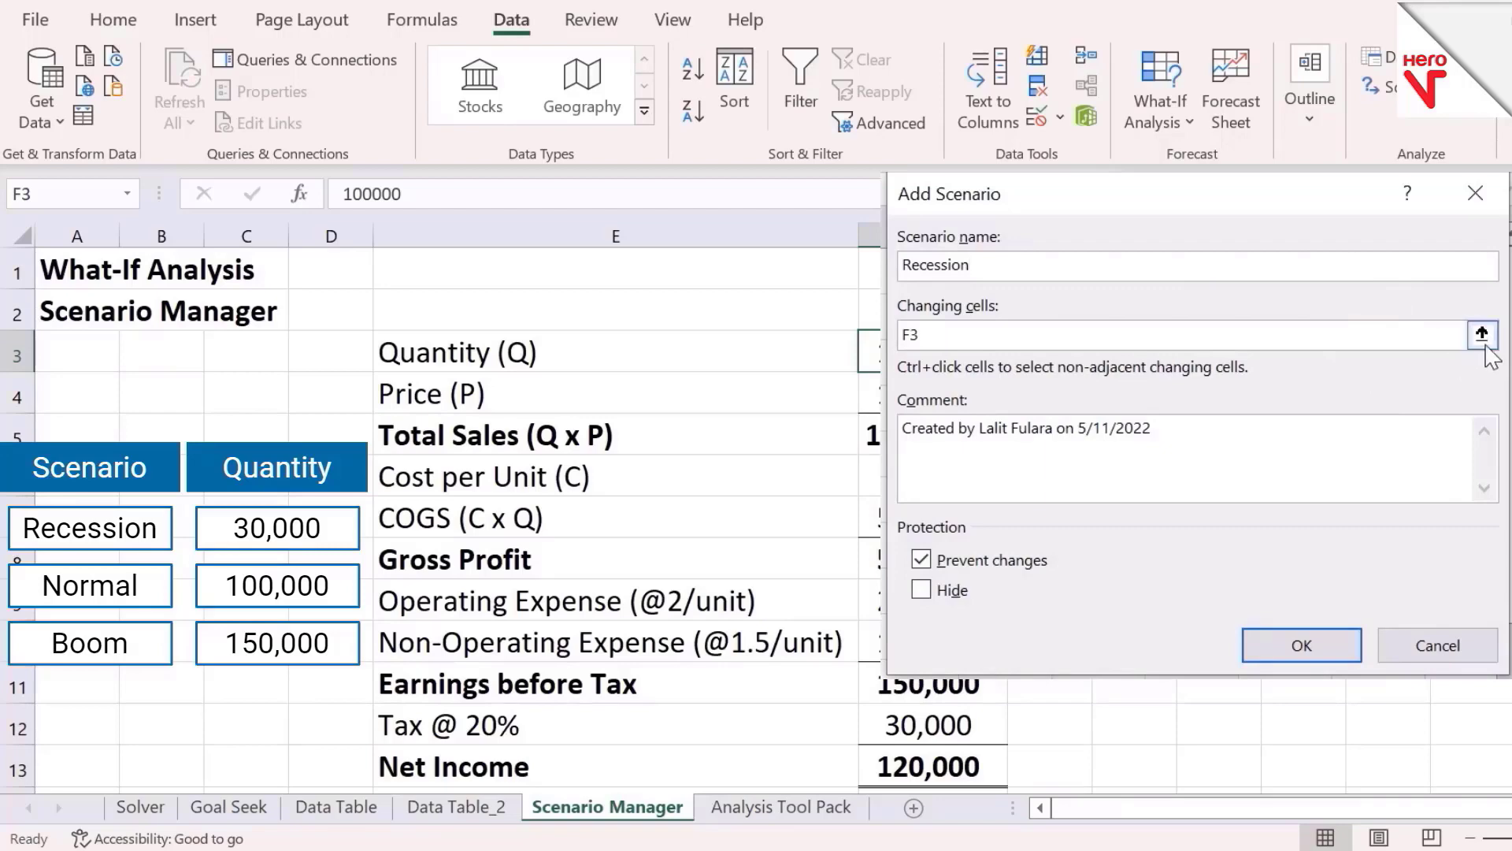
click(1483, 335)
click(943, 354)
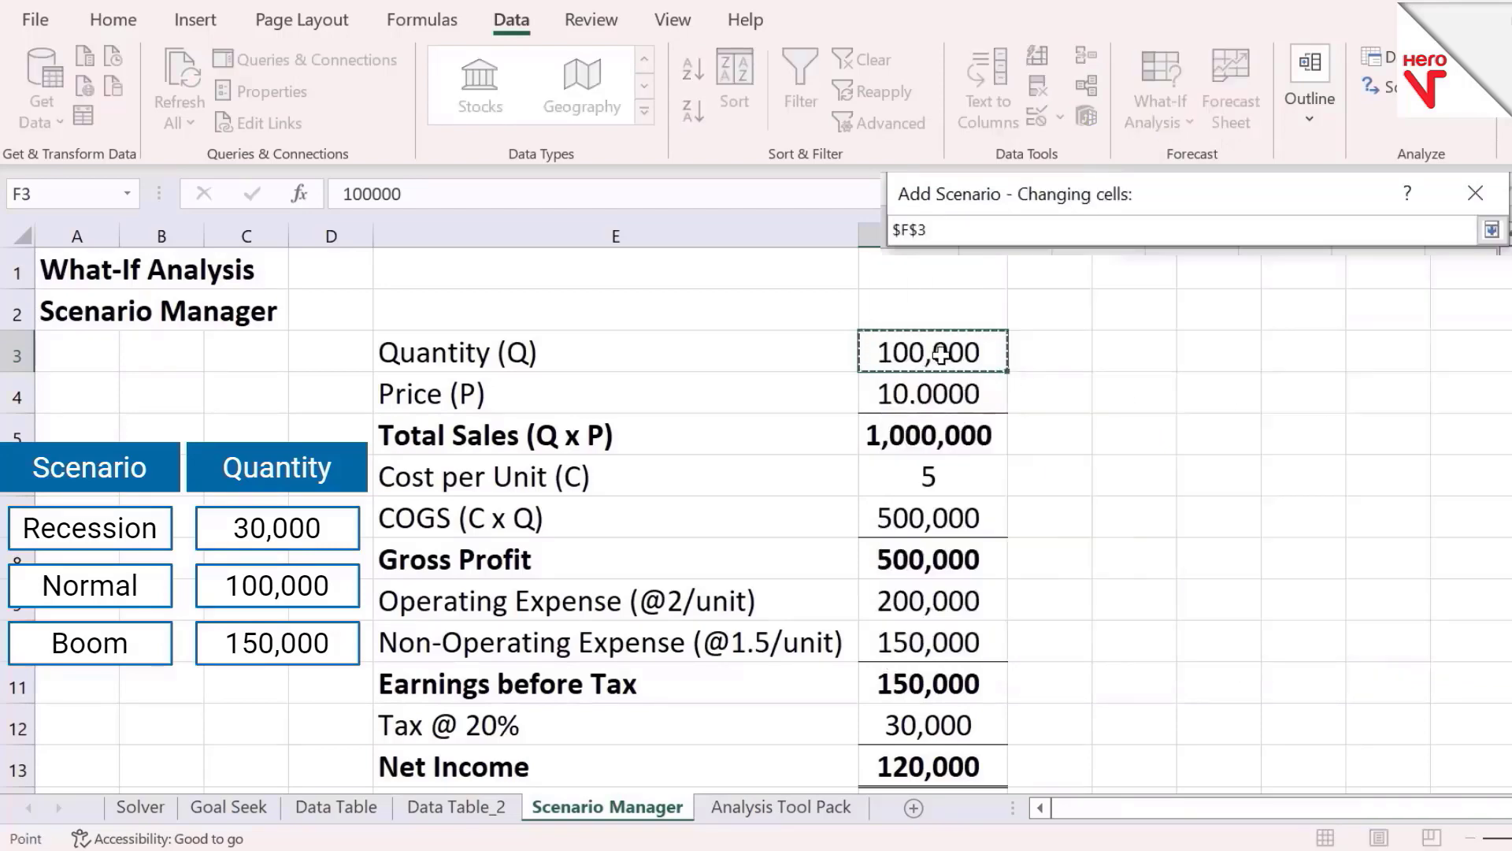
click(1492, 229)
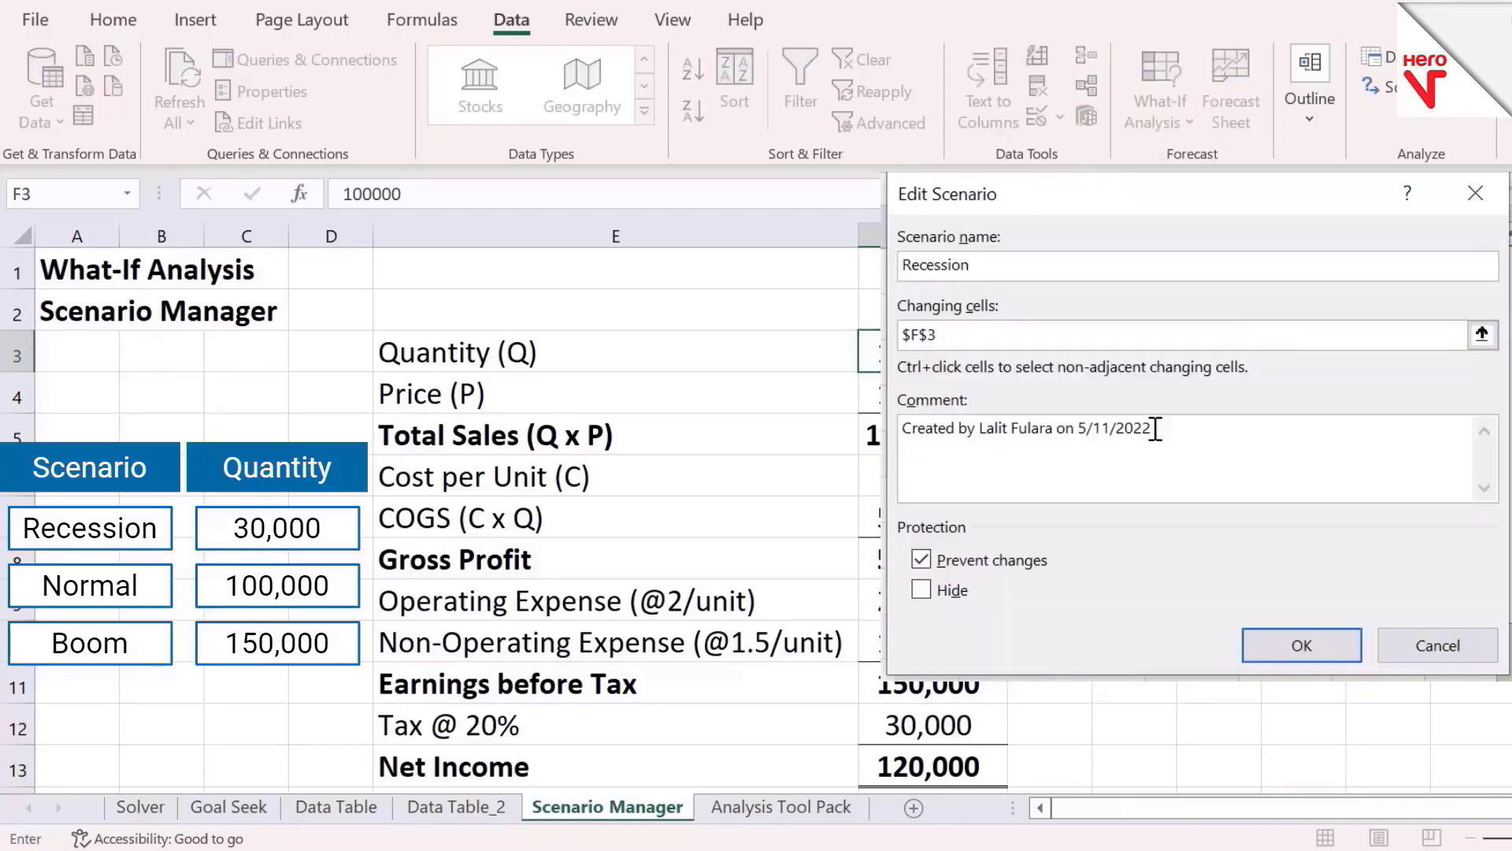
click(1304, 647)
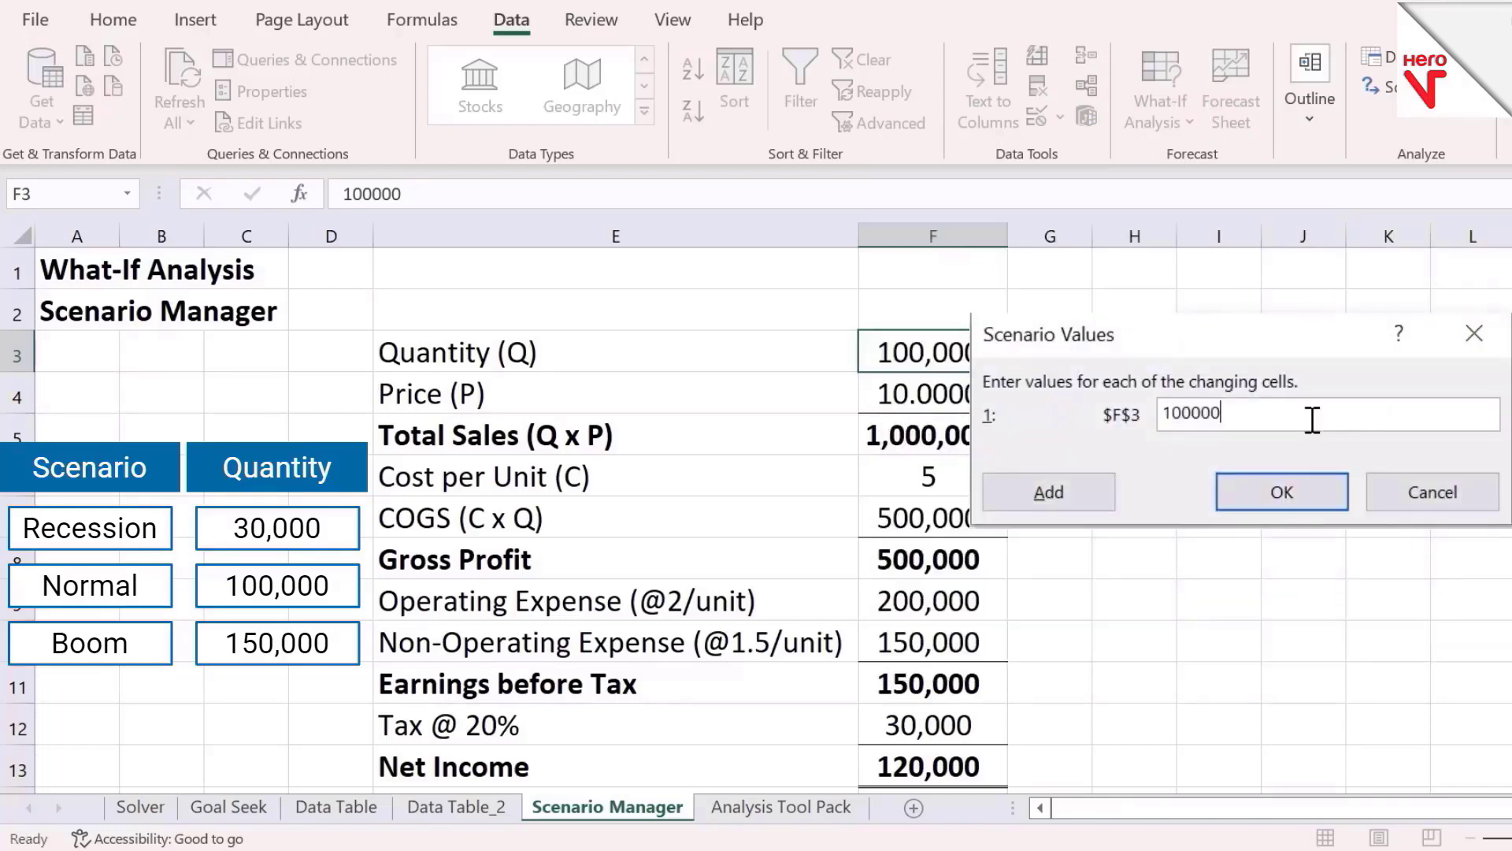
text(300)
click(1295, 506)
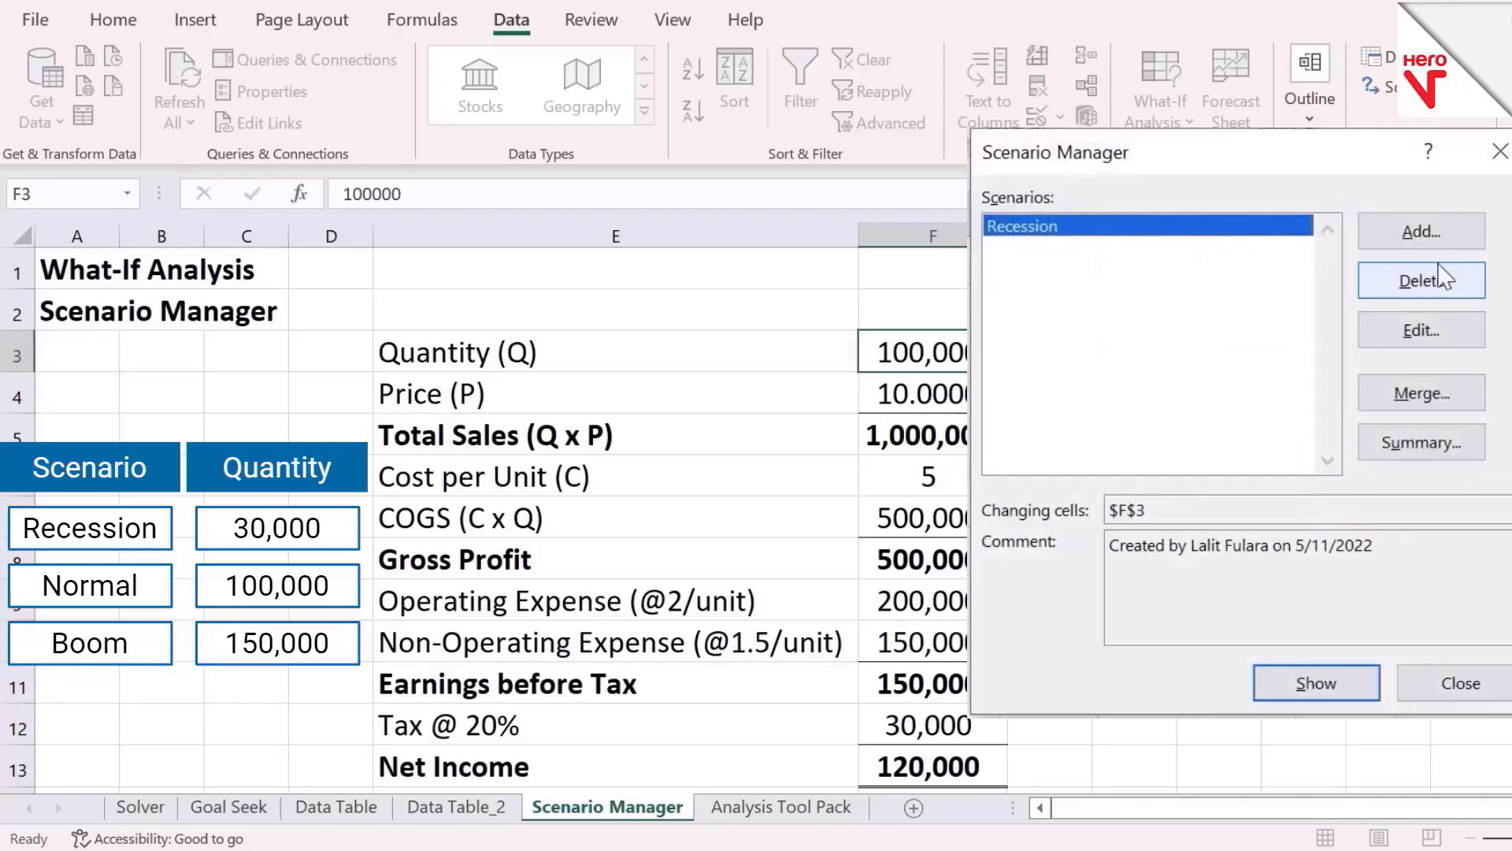
Add a Normal scenario with changing cell $F$3 and a quantity of 100000
click(1443, 236)
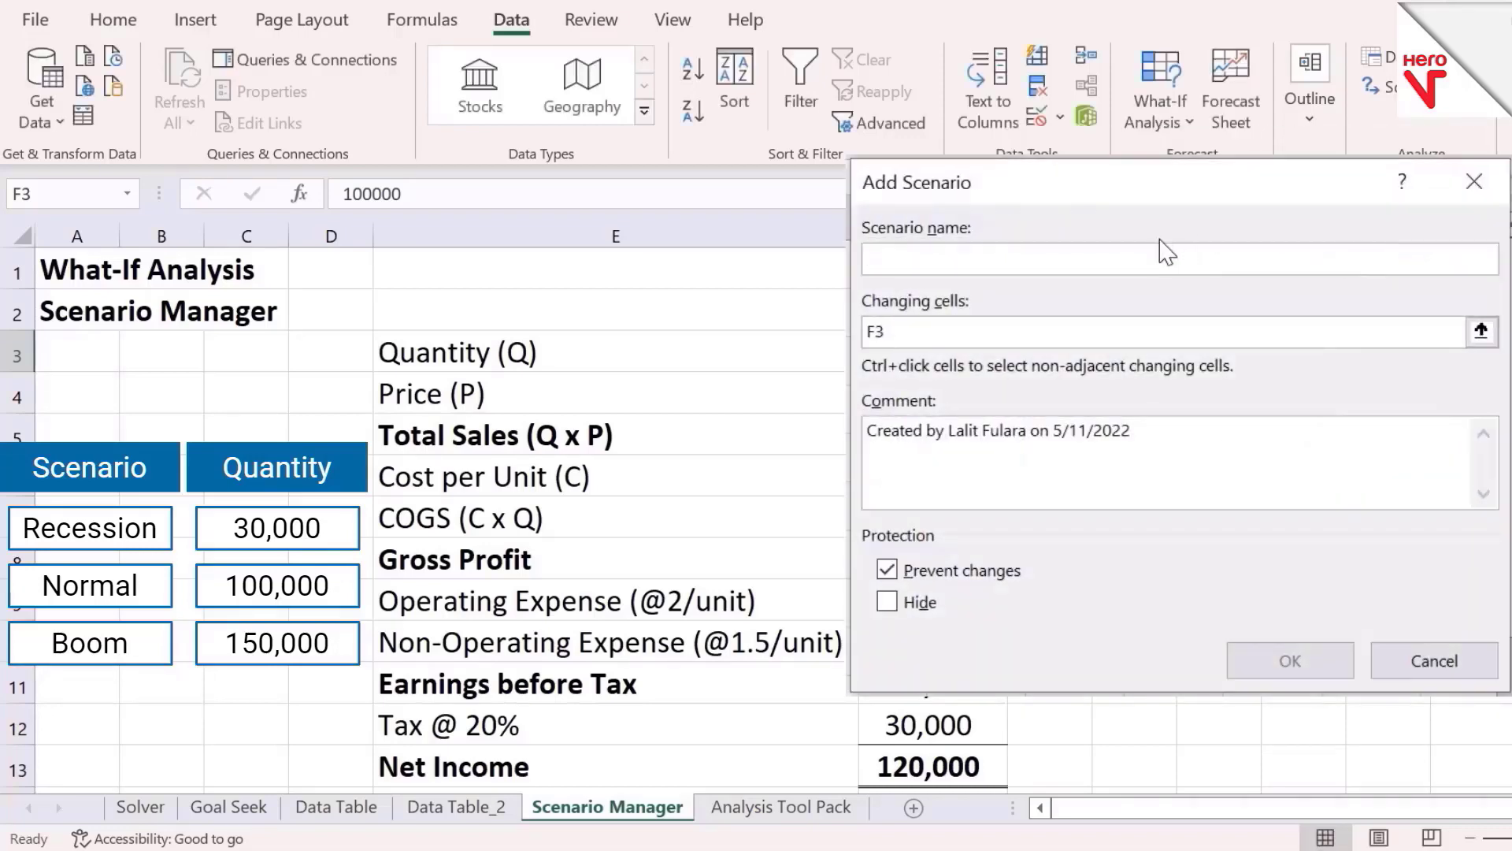
text(Normal)
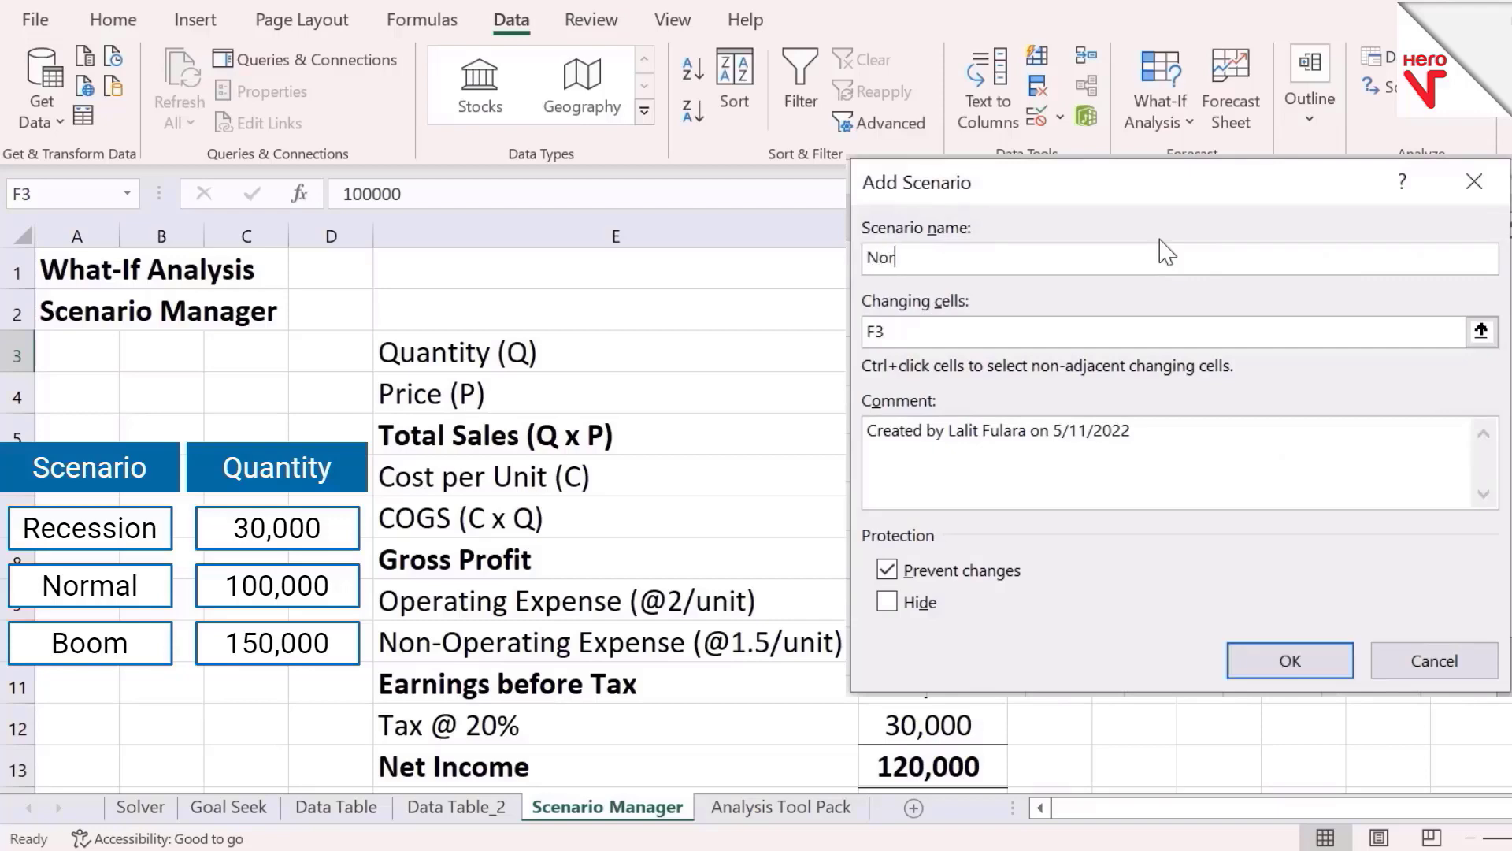
click(1481, 331)
click(987, 358)
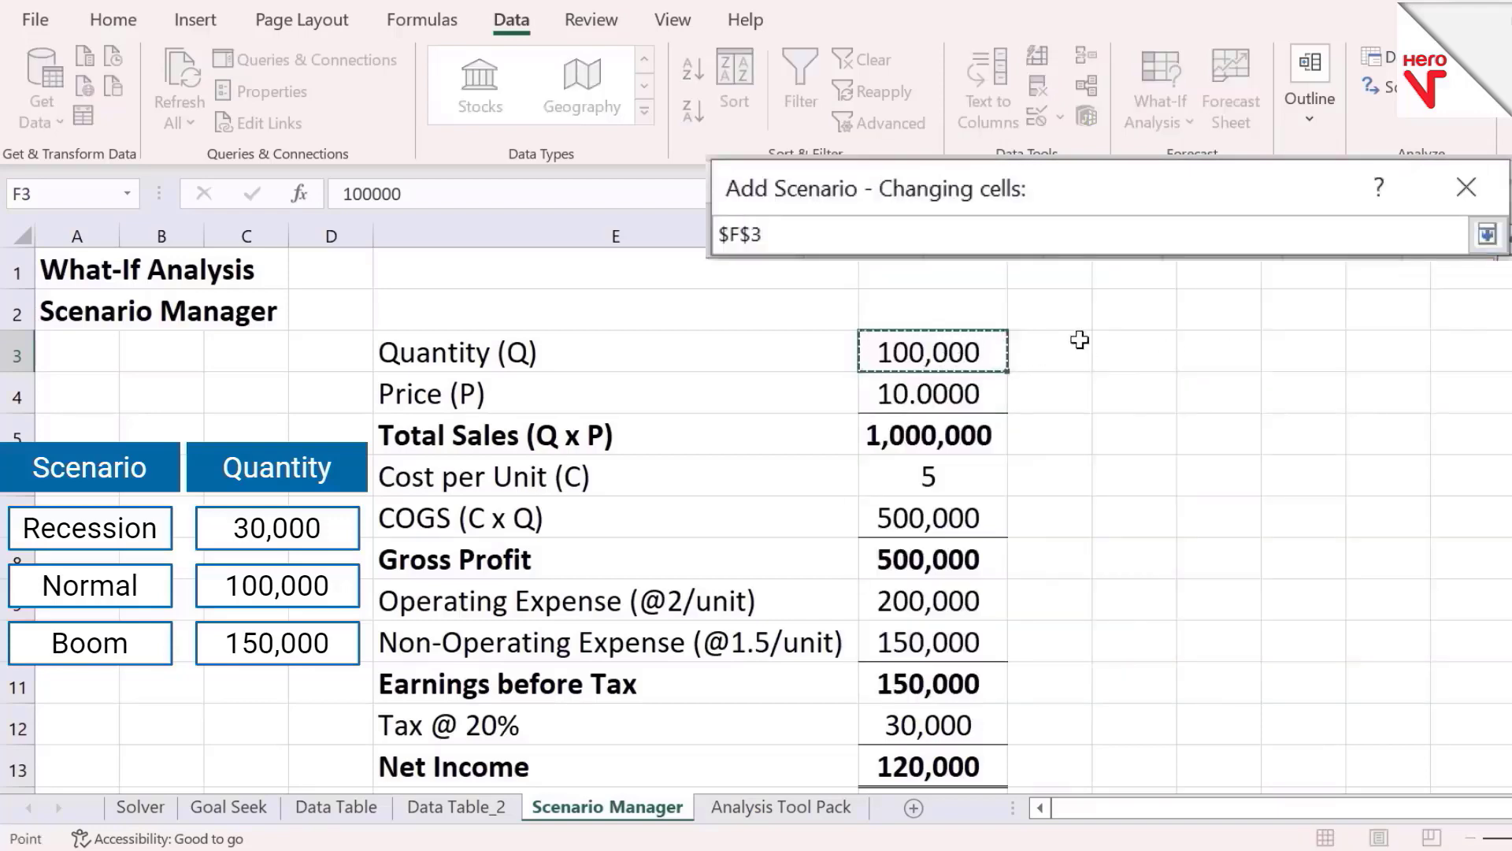
click(1487, 236)
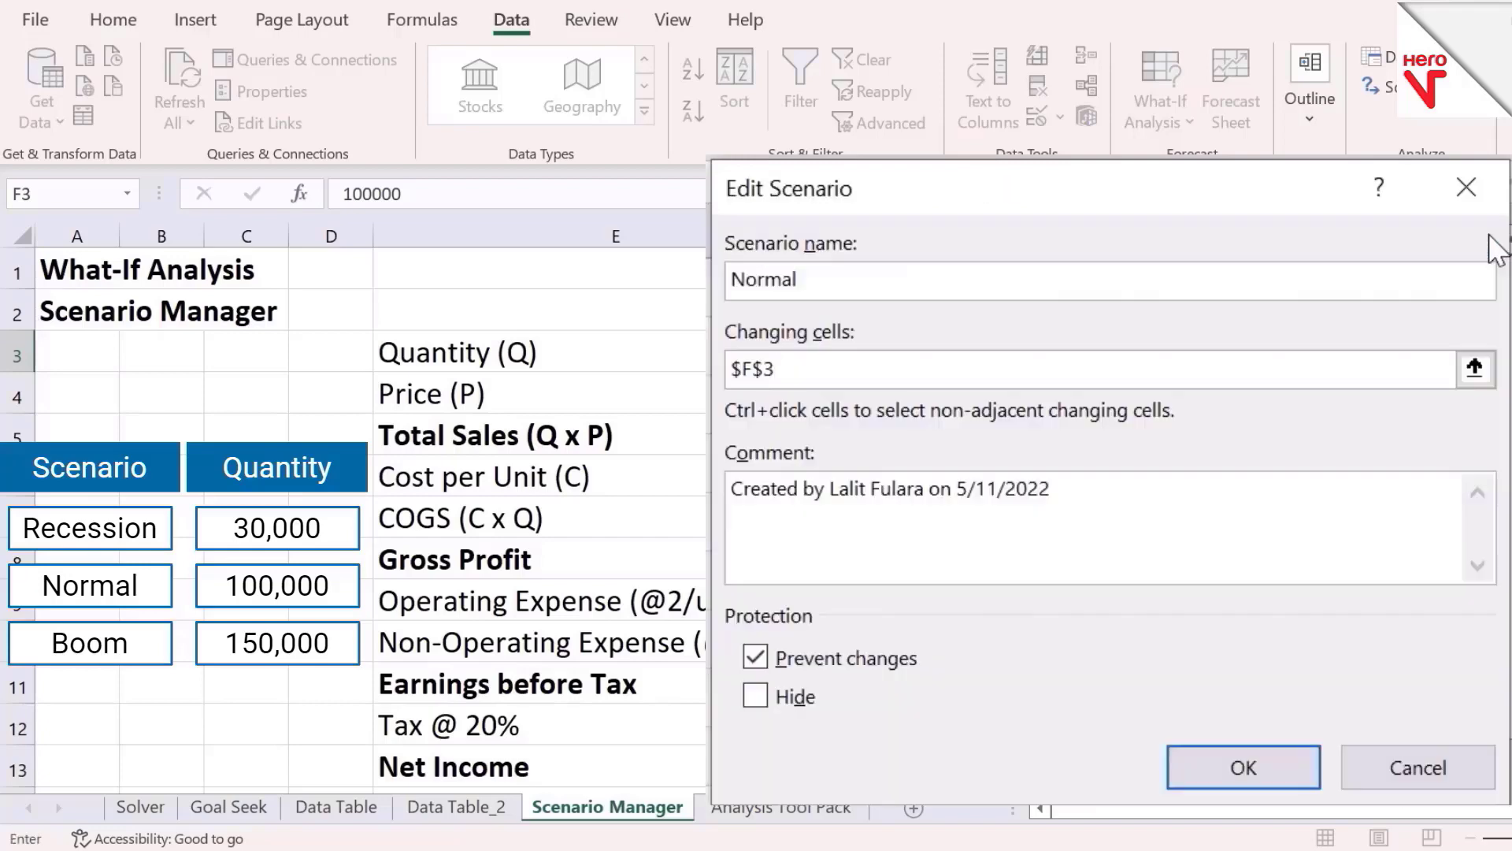
click(1243, 768)
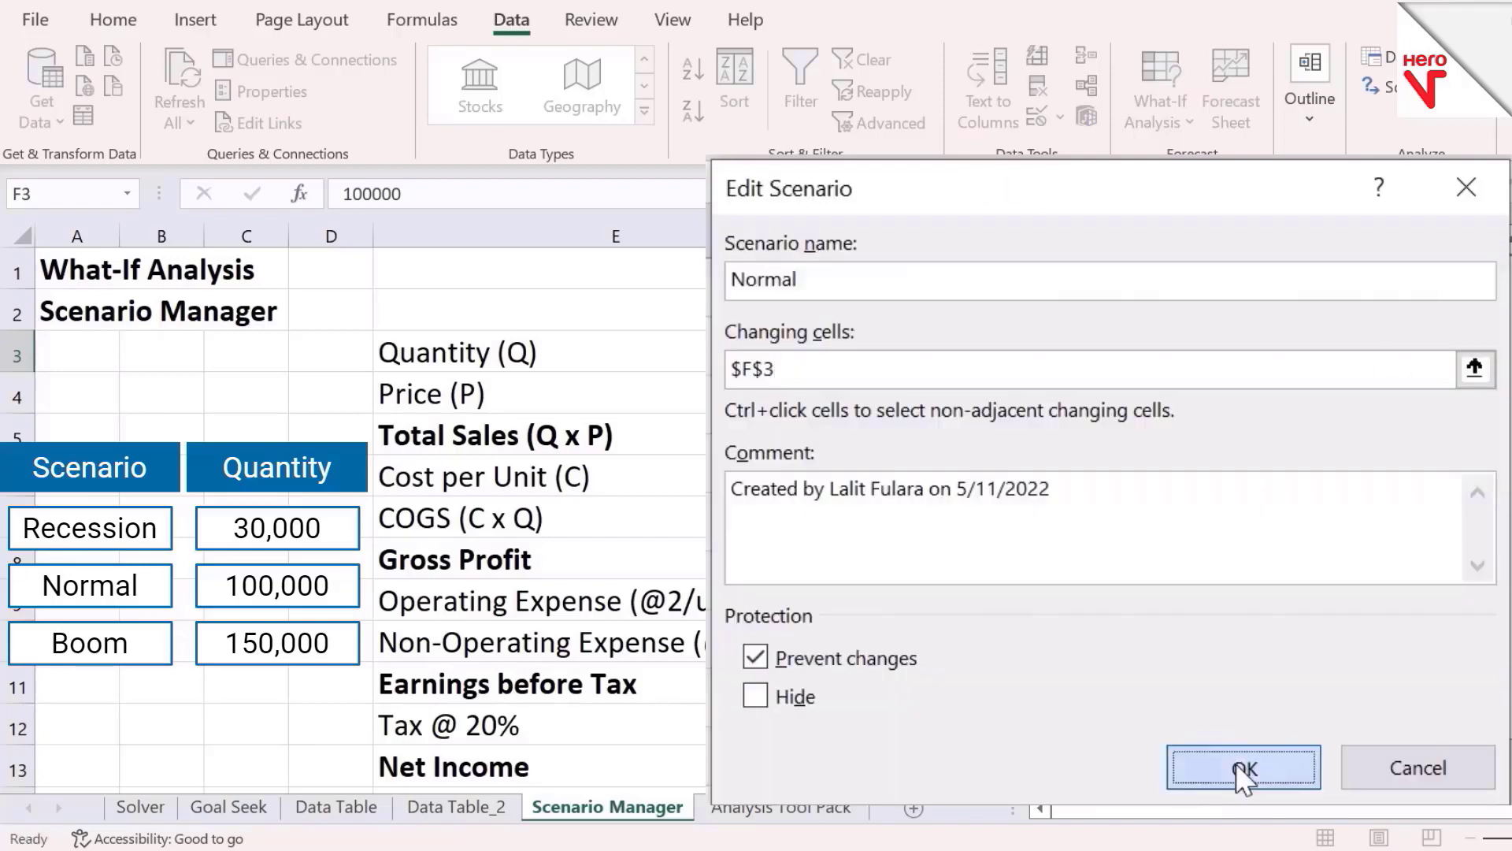
click(1277, 434)
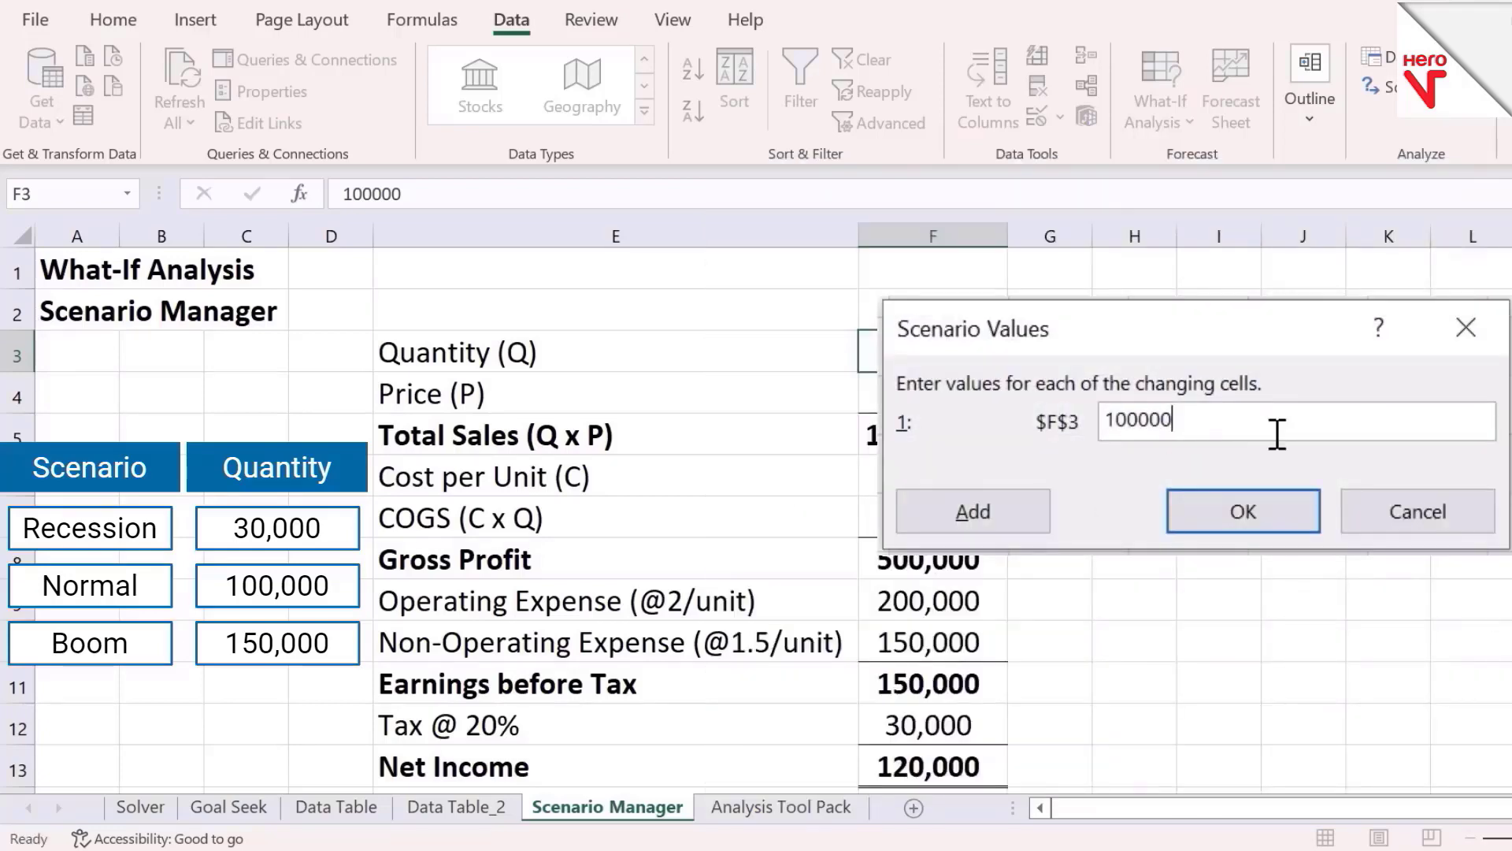
click(1250, 508)
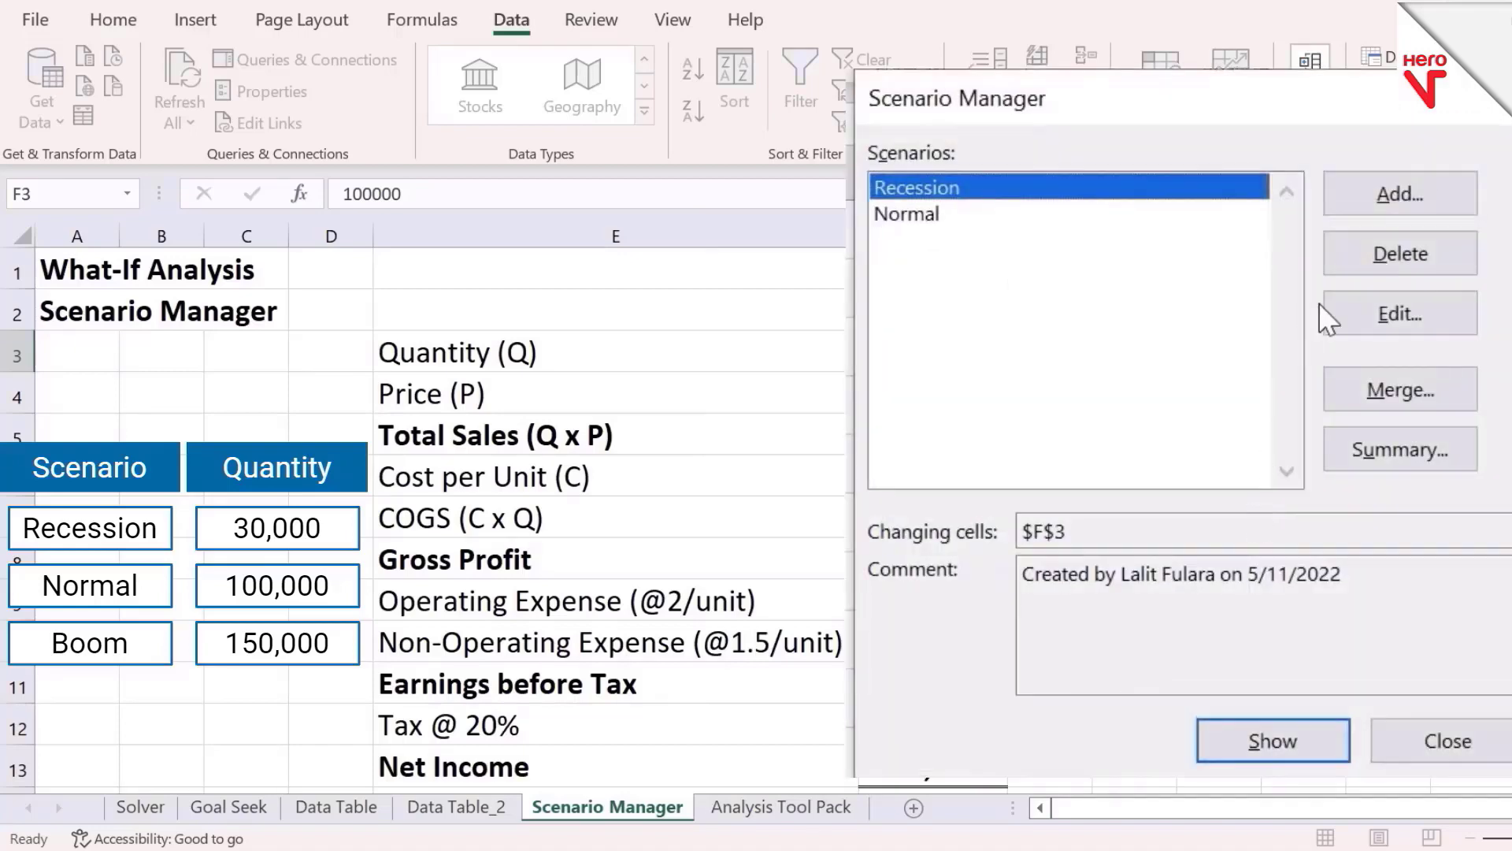
Add a Boom scenario with changing cell $F$3 and a quantity of 150000
click(1387, 203)
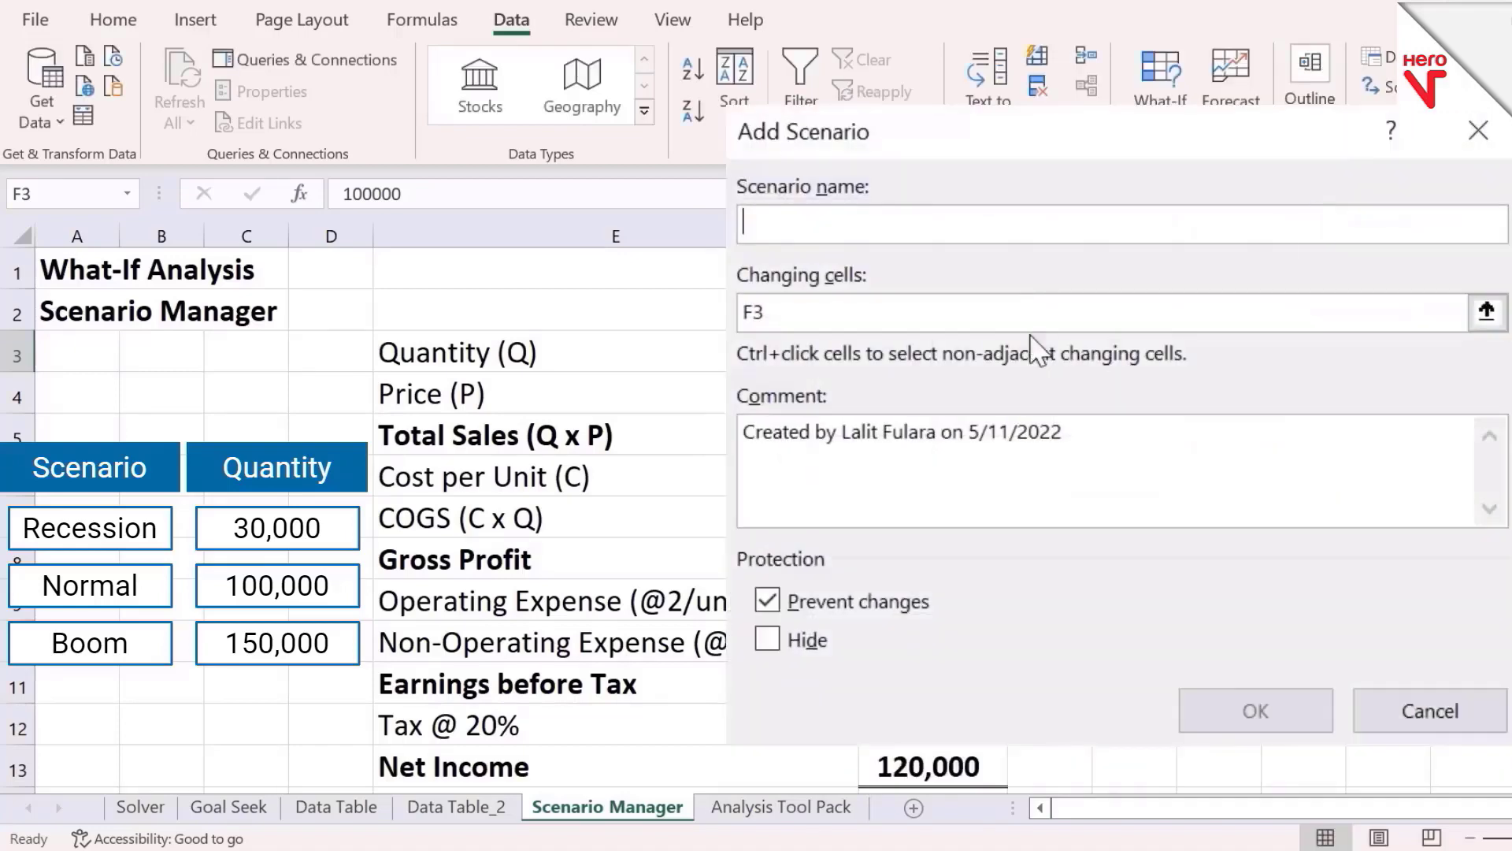
text(Boo)
text(m)
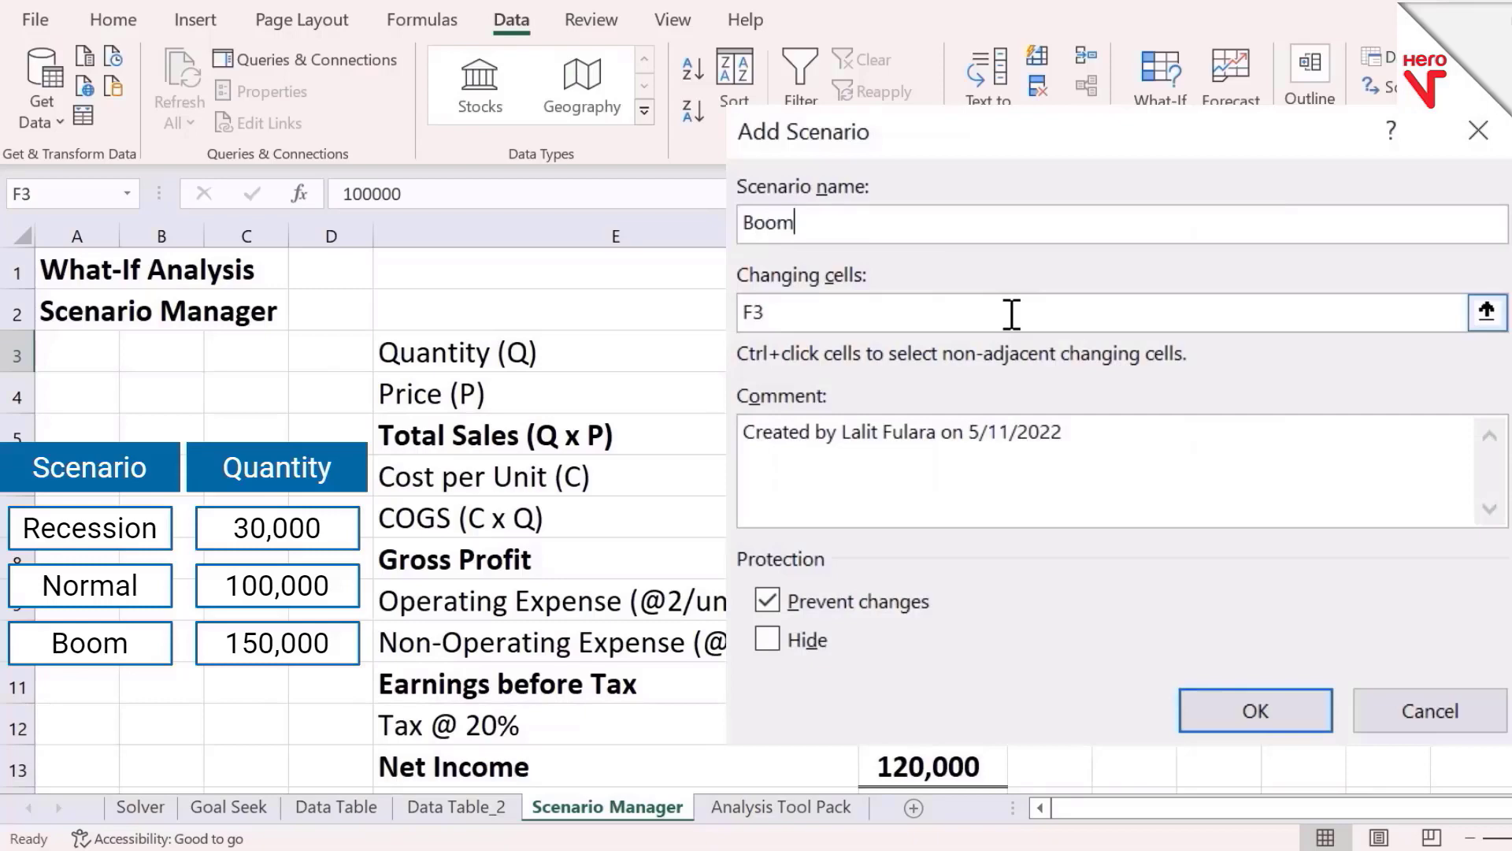
click(1487, 311)
click(963, 361)
click(1499, 235)
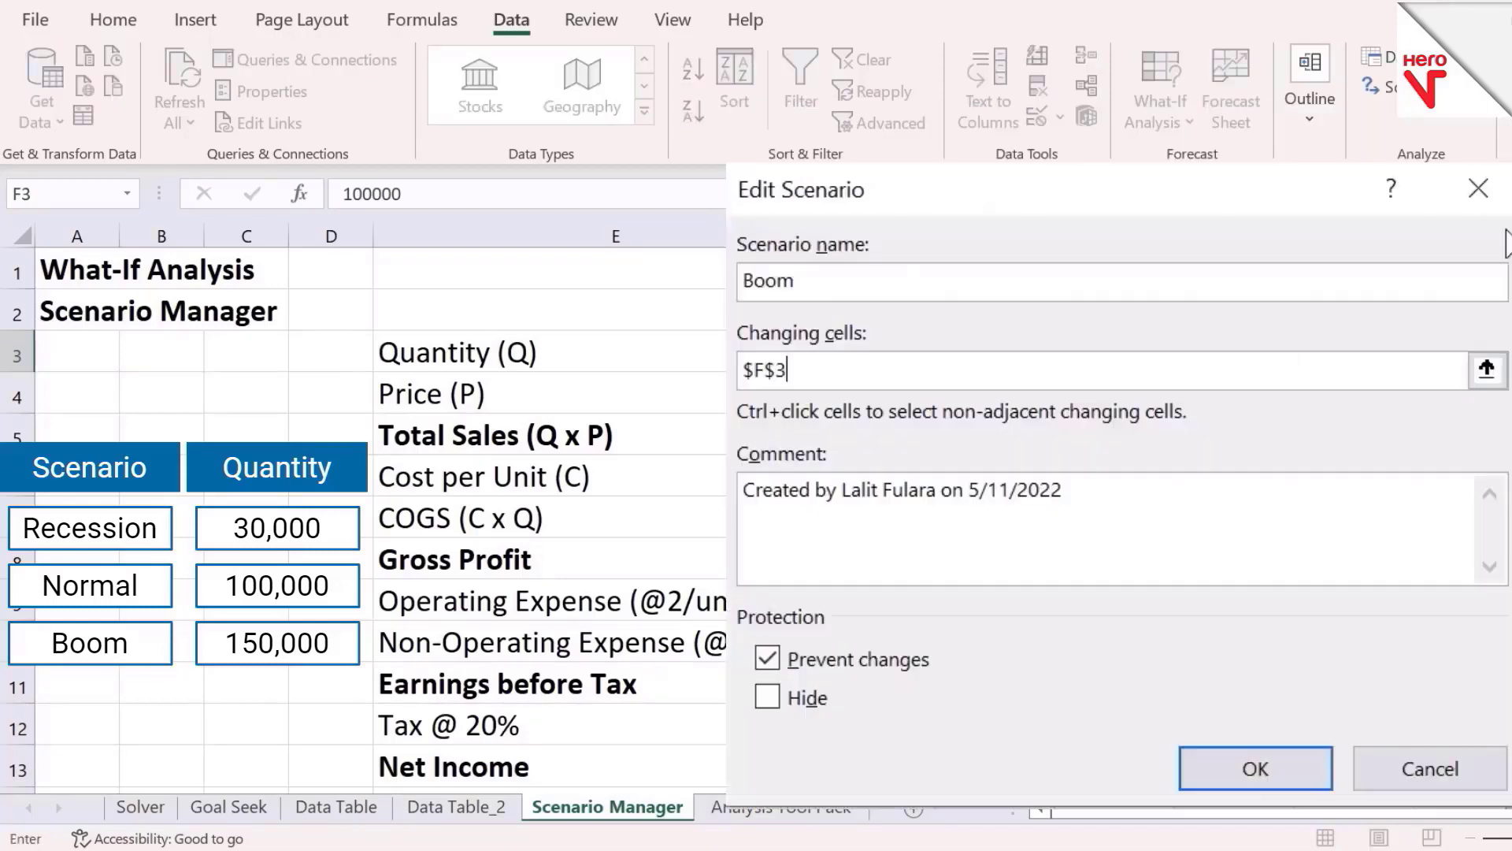
click(1250, 767)
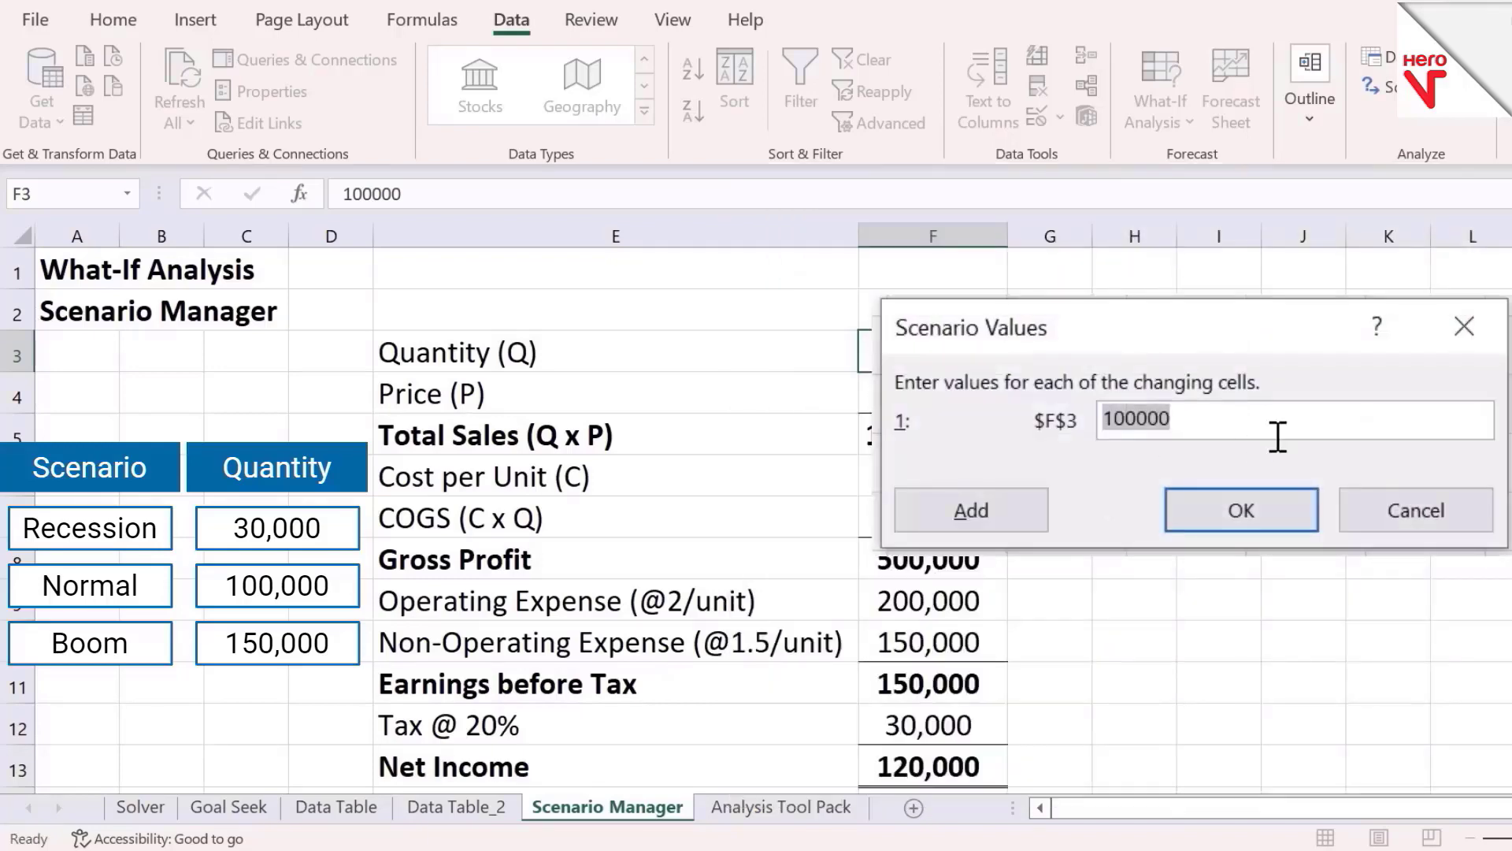
text(150000)
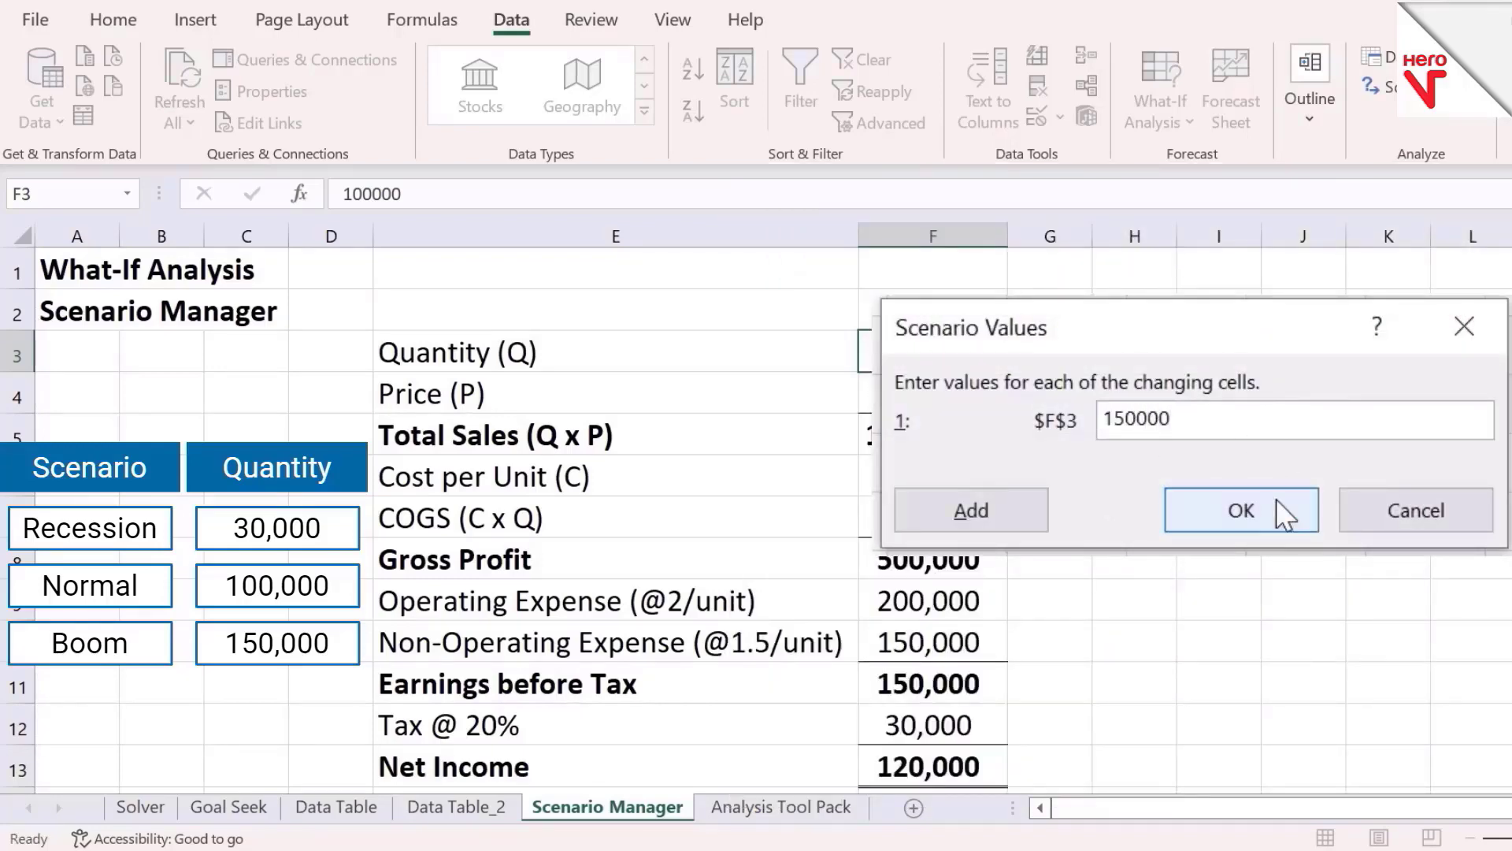
click(1278, 518)
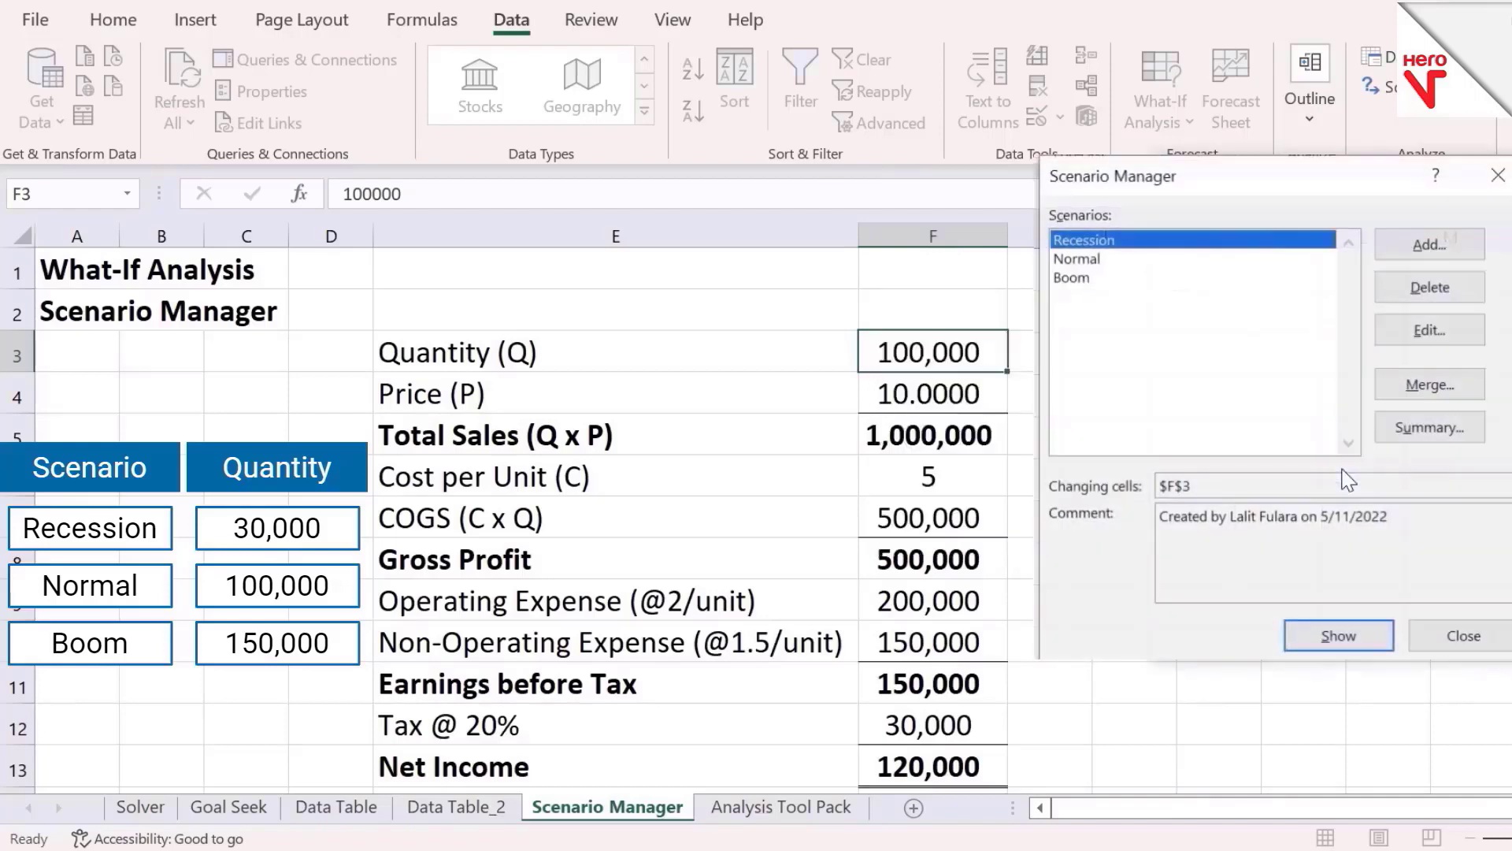